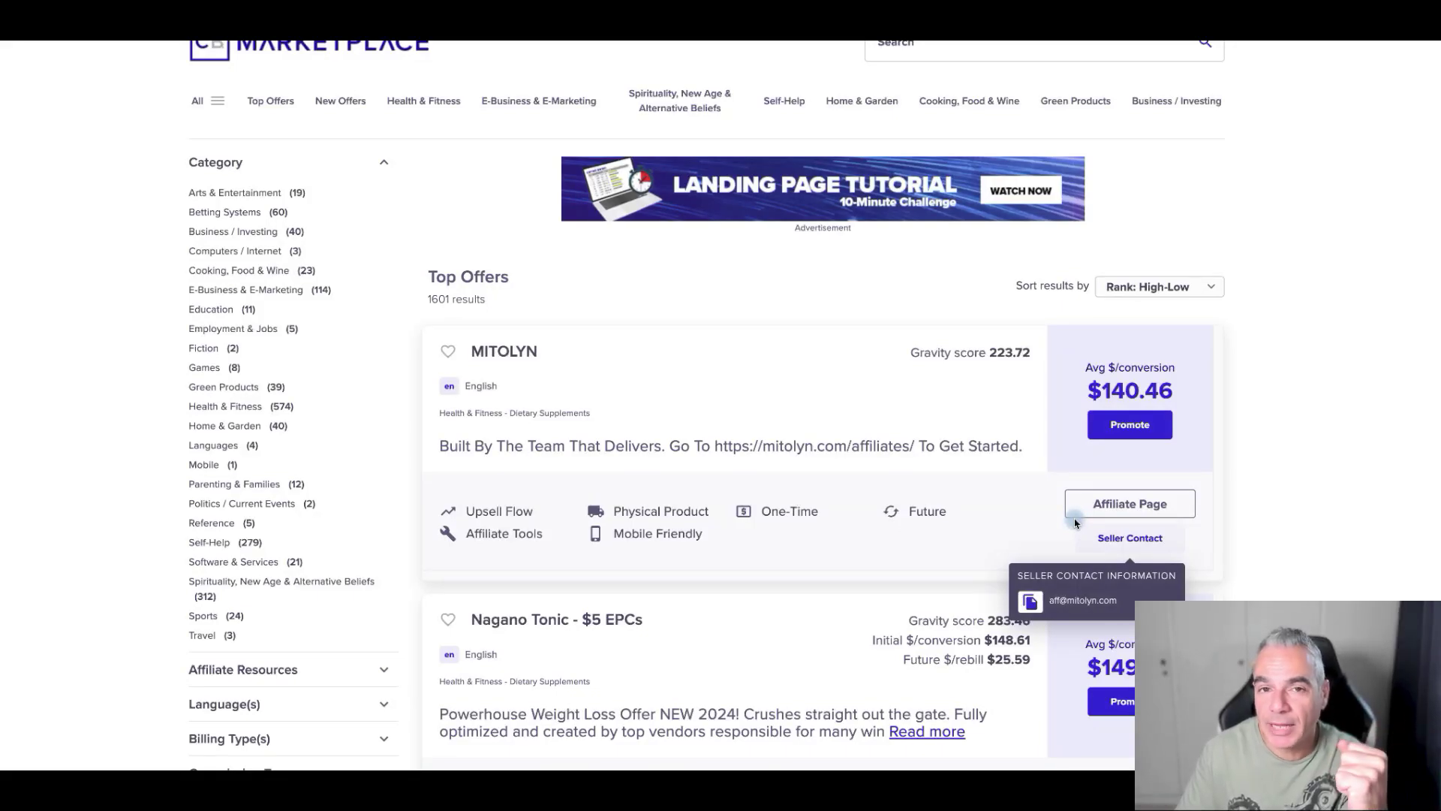
# - Browse the Landingsite.ai homepage
pyautogui.scroll(1, 1075, 523)
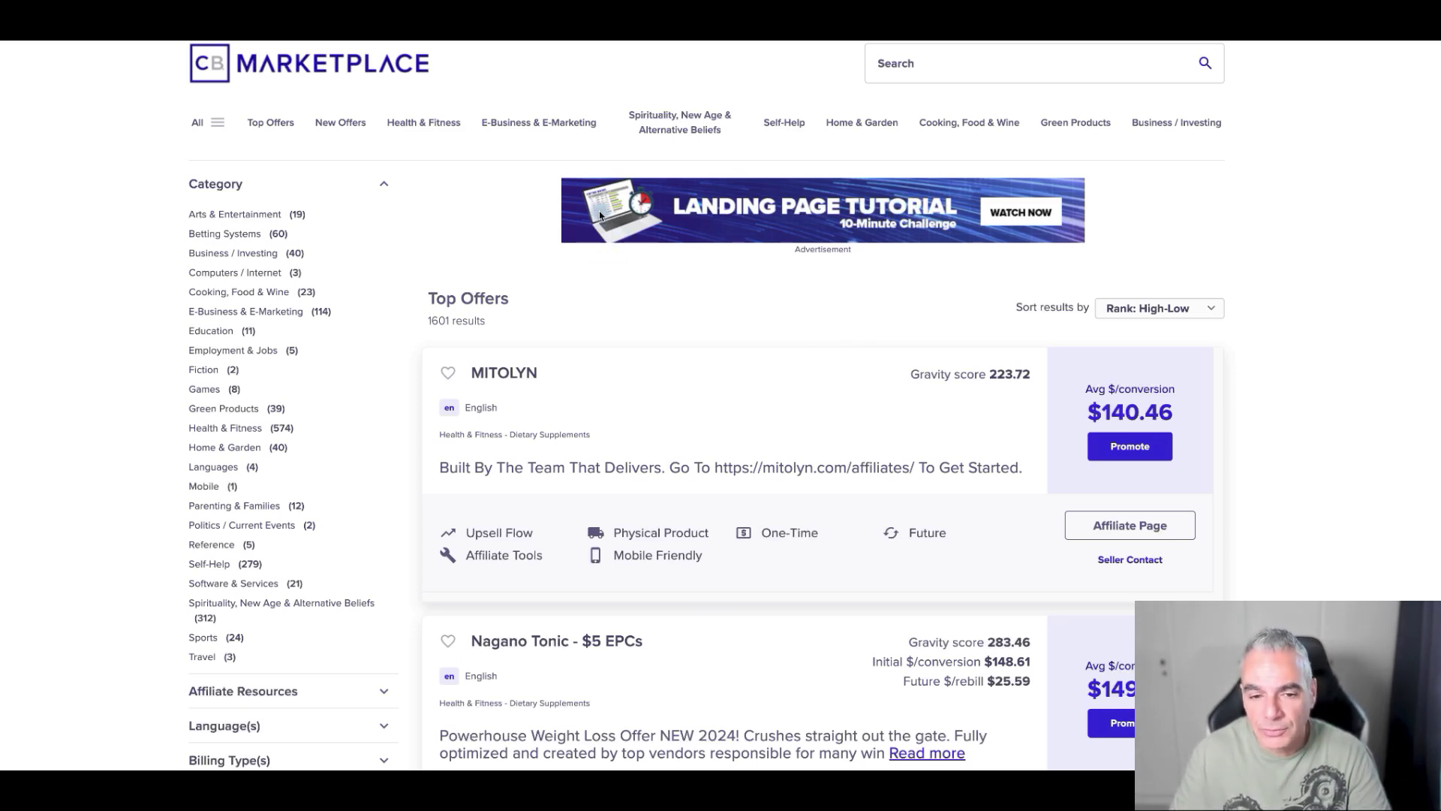
pyautogui.click(404, 231)
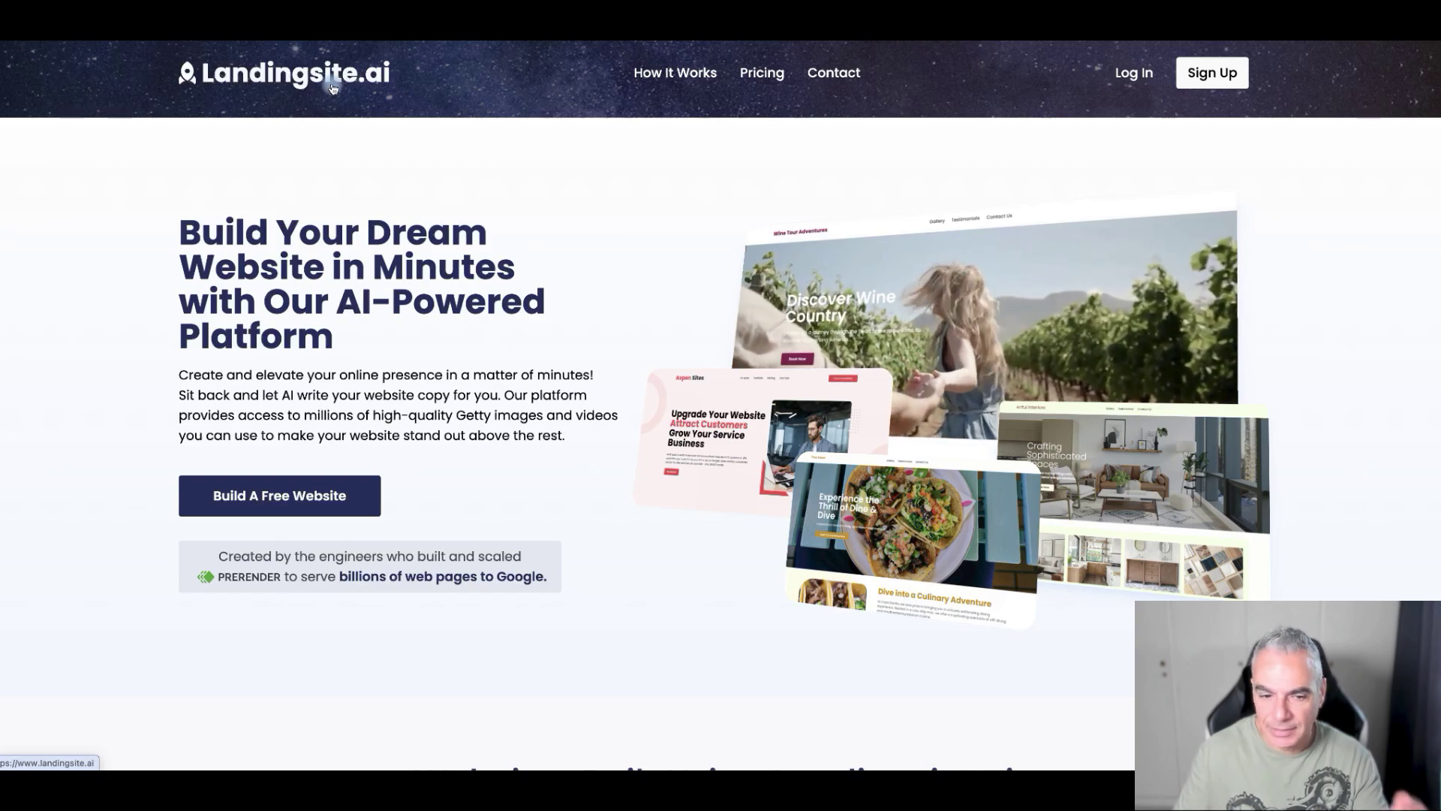
pyautogui.scroll(-20, 536, 307)
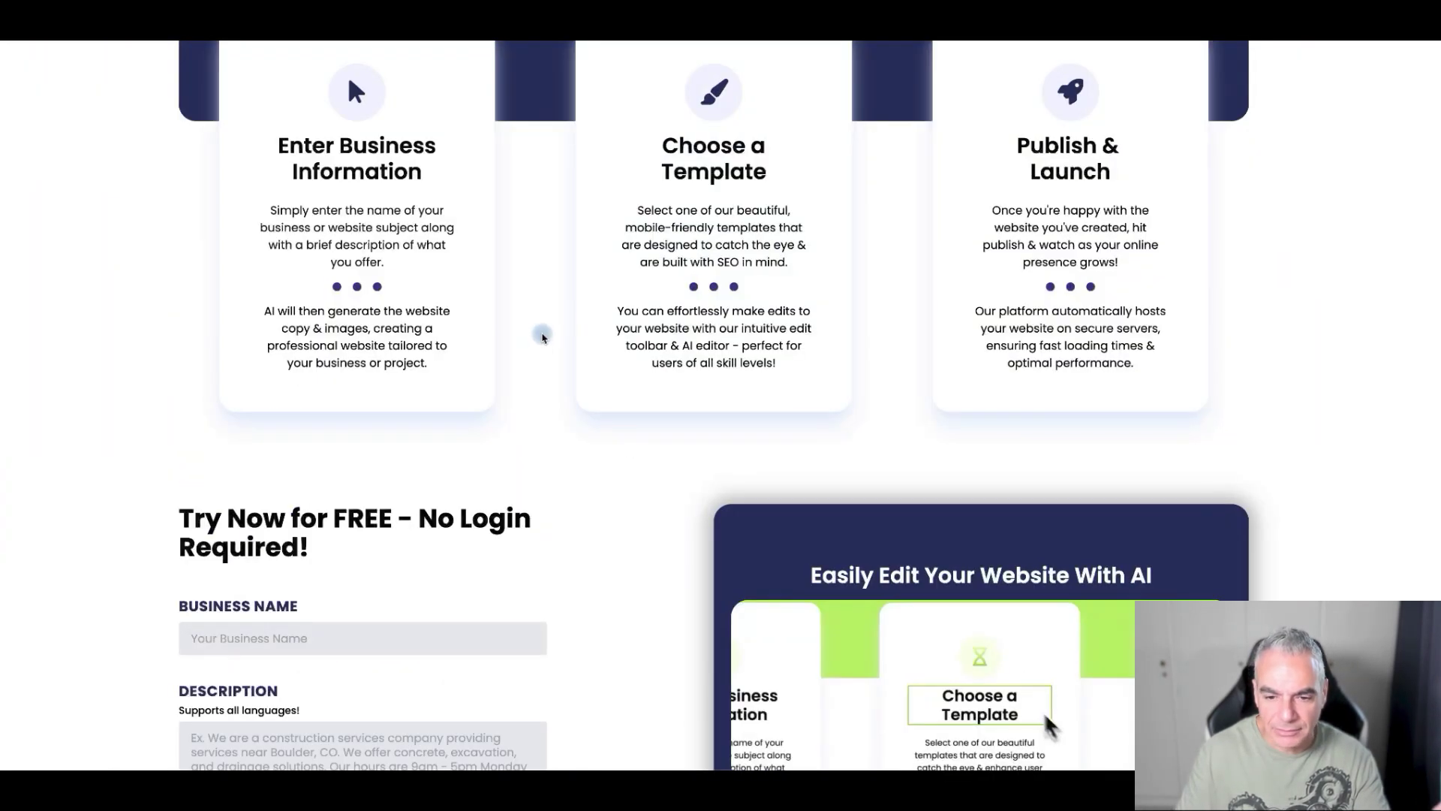
pyautogui.scroll(20, 537, 308)
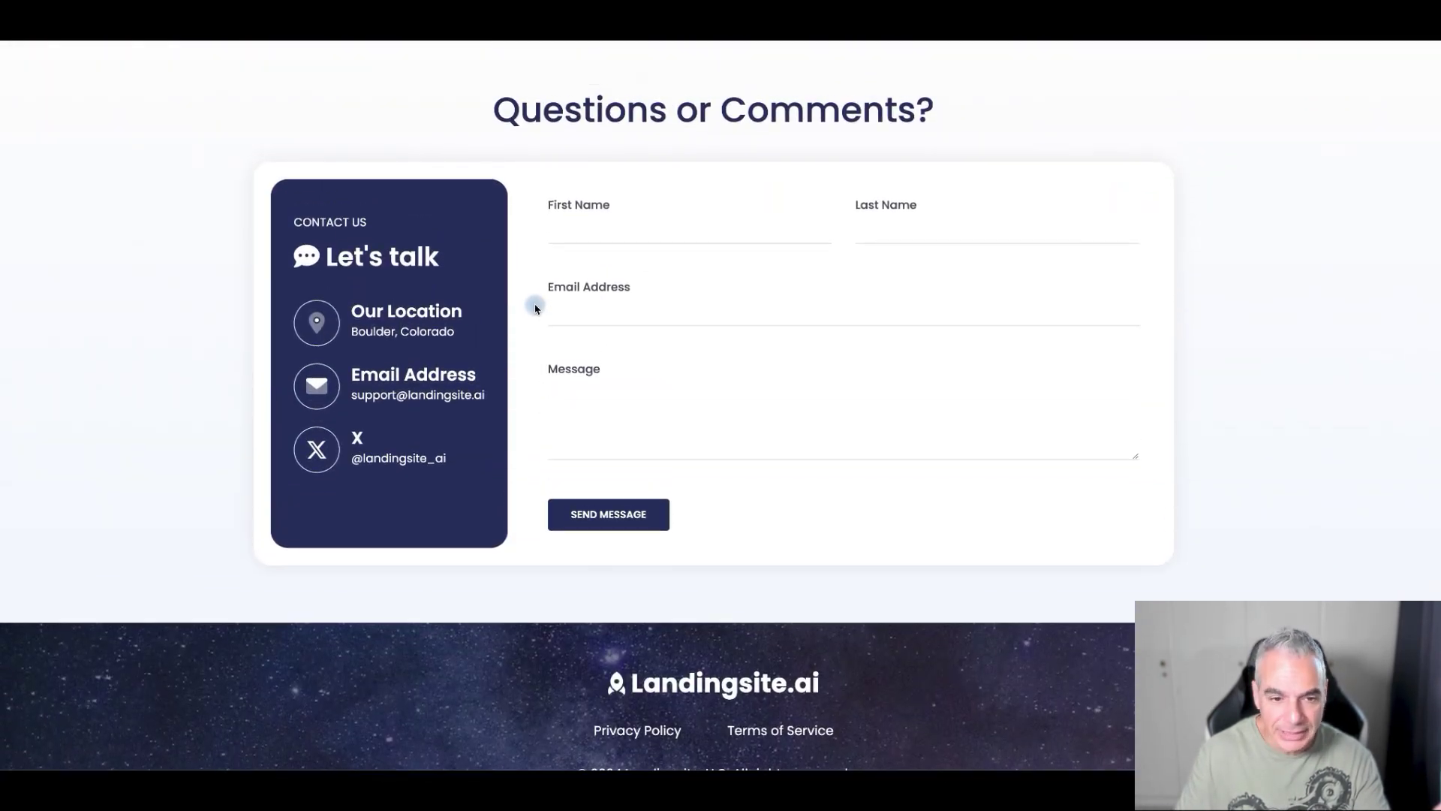
pyautogui.scroll(15, 538, 307)
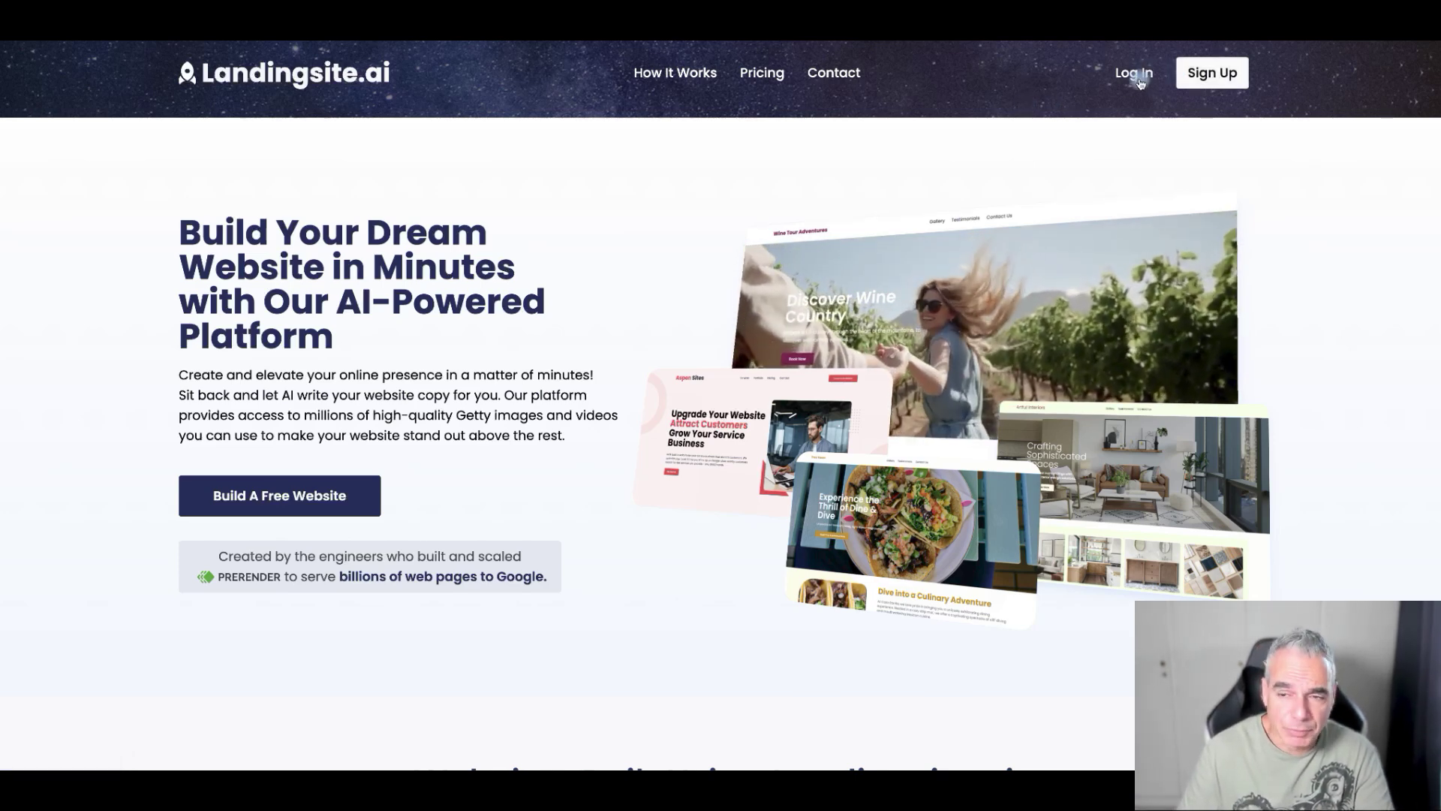
# - Reach the free website form, focus Business Name, then highlight MITOLYN on ClickBank
pyautogui.click(279, 510)
pyautogui.scroll(5, 338, 503)
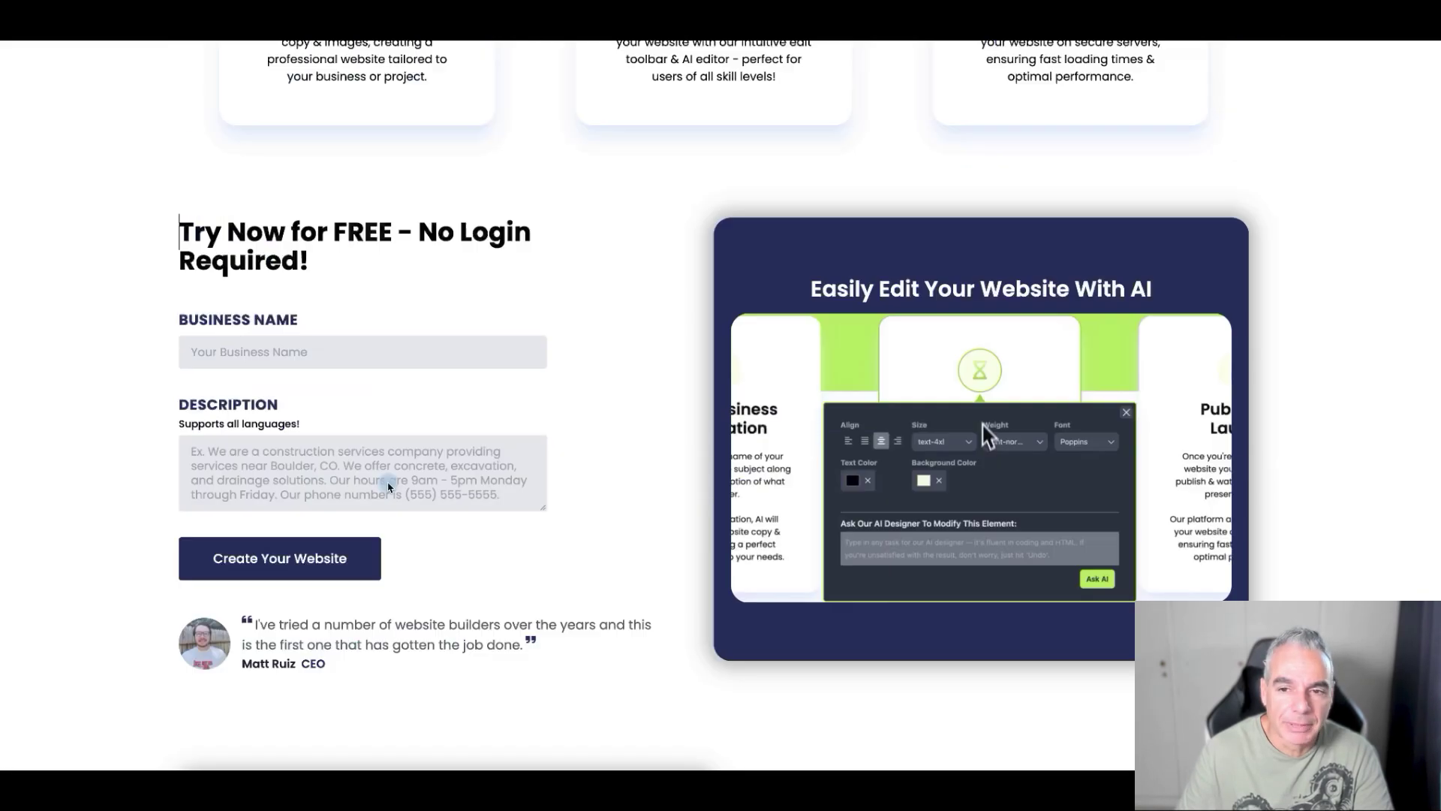
pyautogui.scroll(10, 388, 487)
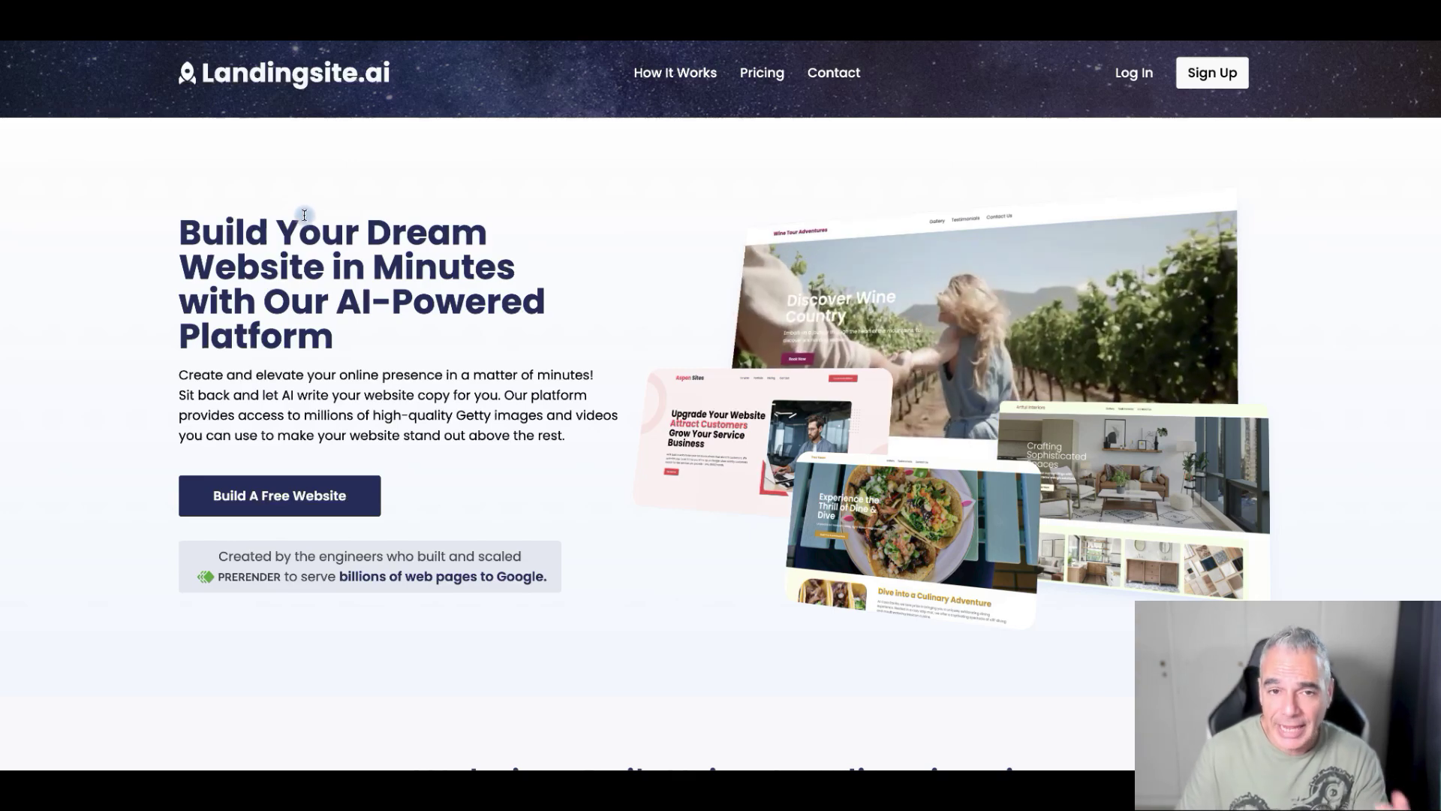
pyautogui.click(282, 487)
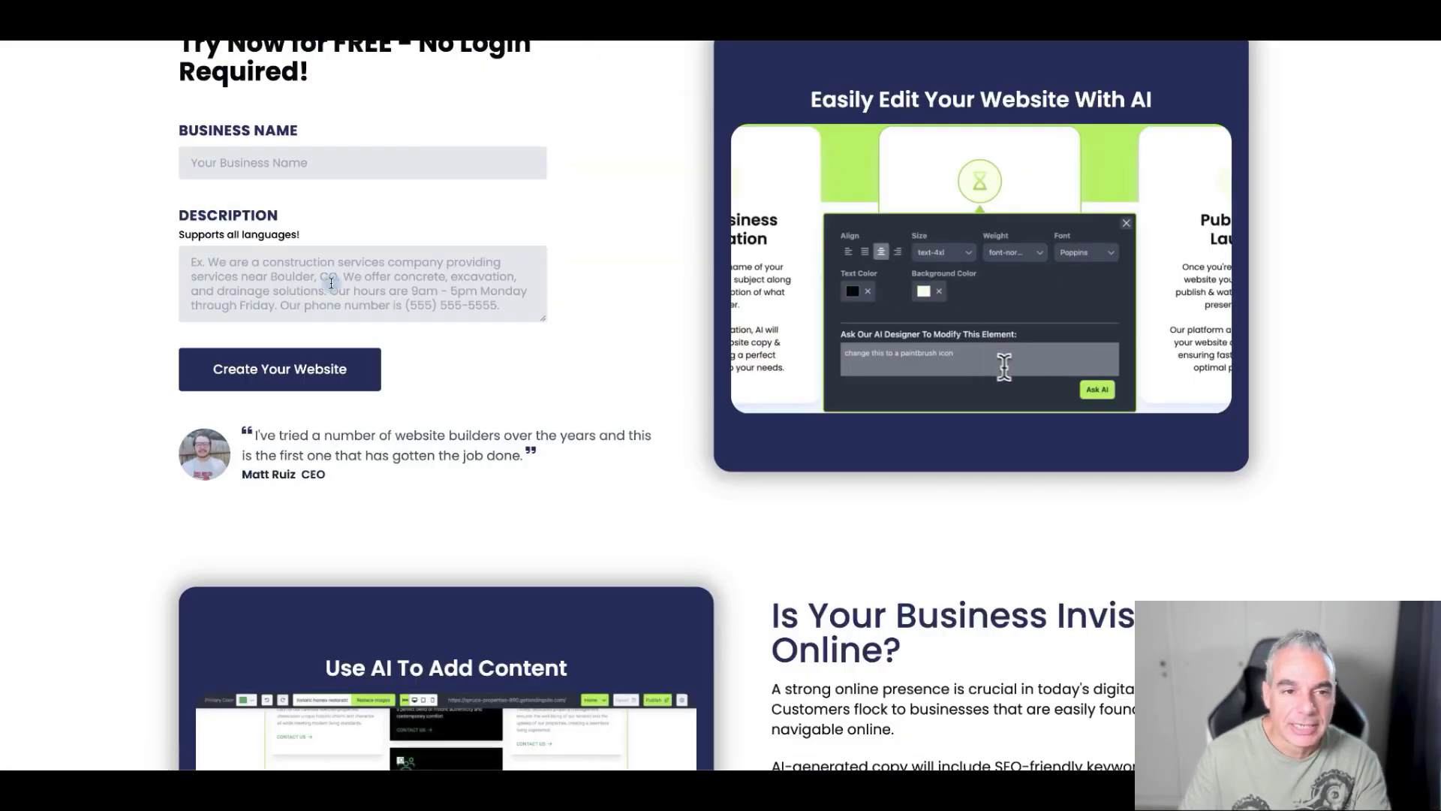
pyautogui.click(337, 239)
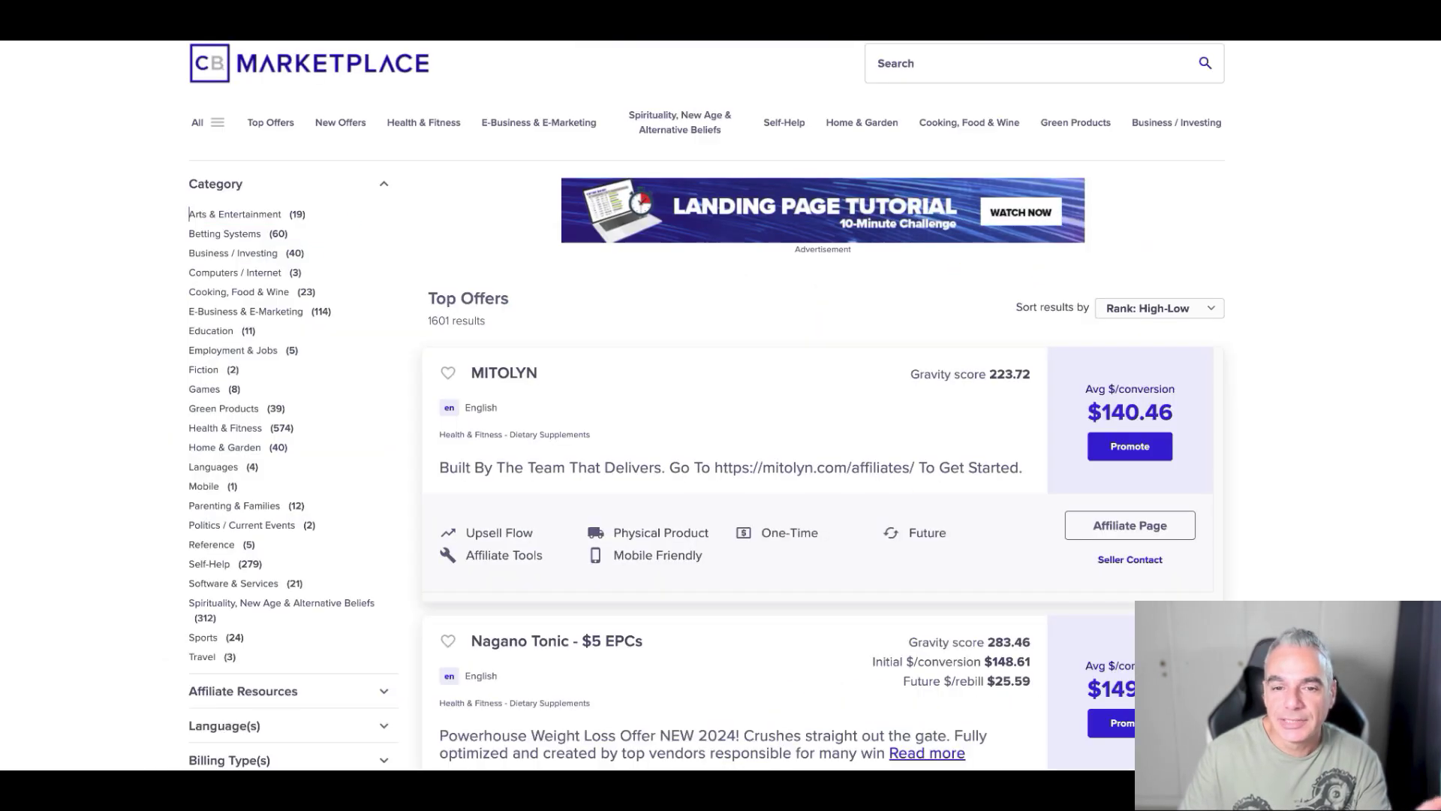
pyautogui.moveTo(593, 375); pyautogui.dragTo(473, 374)
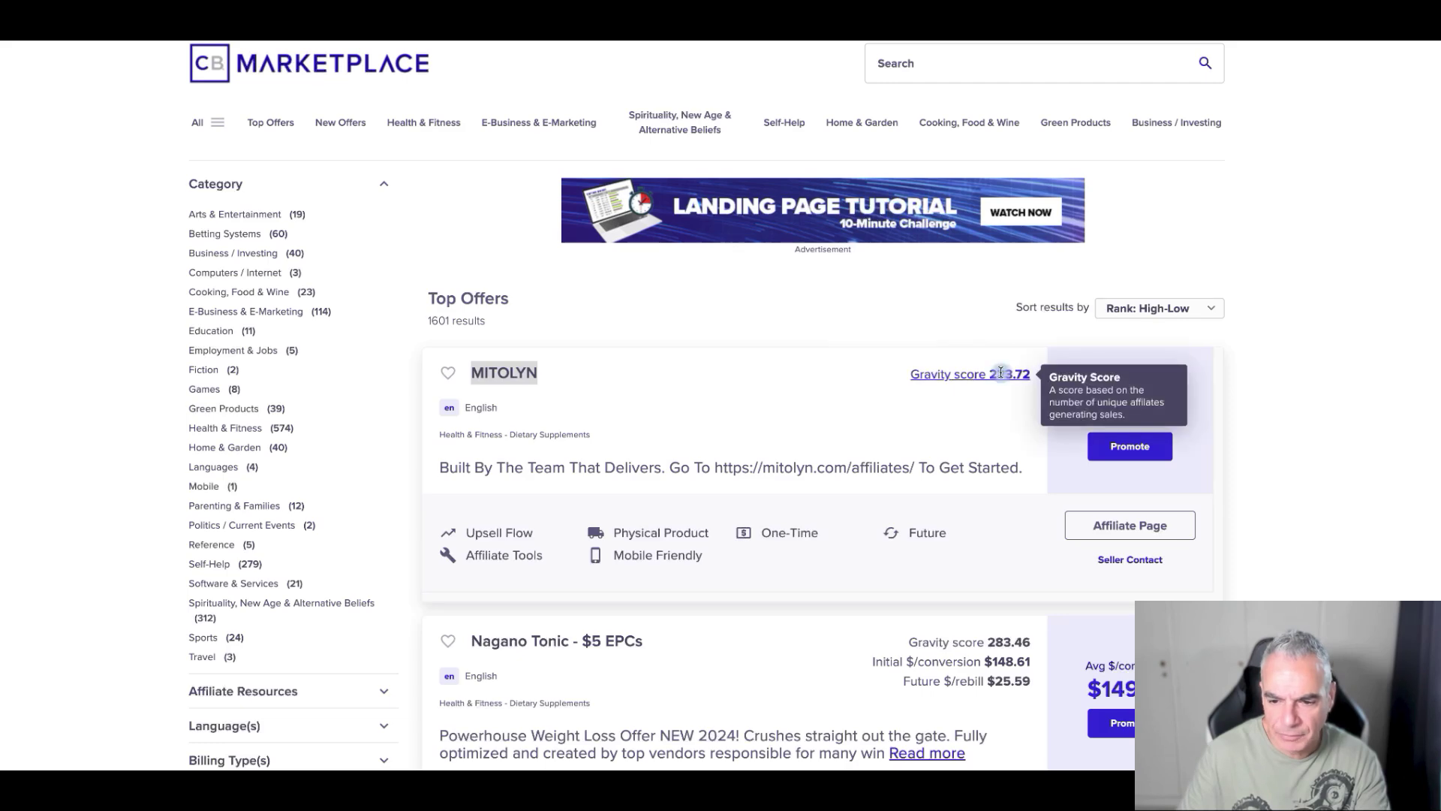
# - Start promoting the MITOLYN offer and enter the affiliate nickname
pyautogui.scroll(-2, 812, 445)
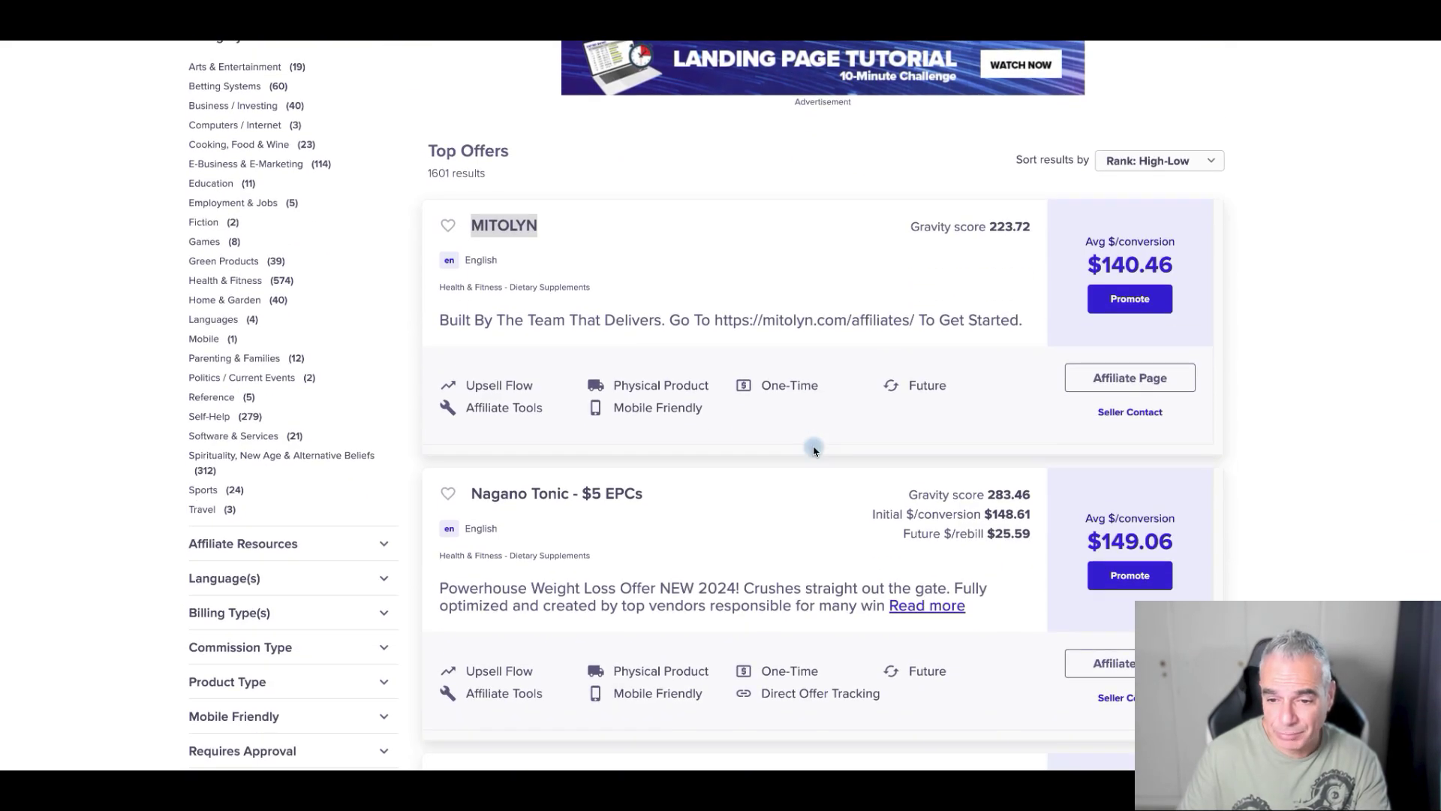
pyautogui.scroll(1, 814, 448)
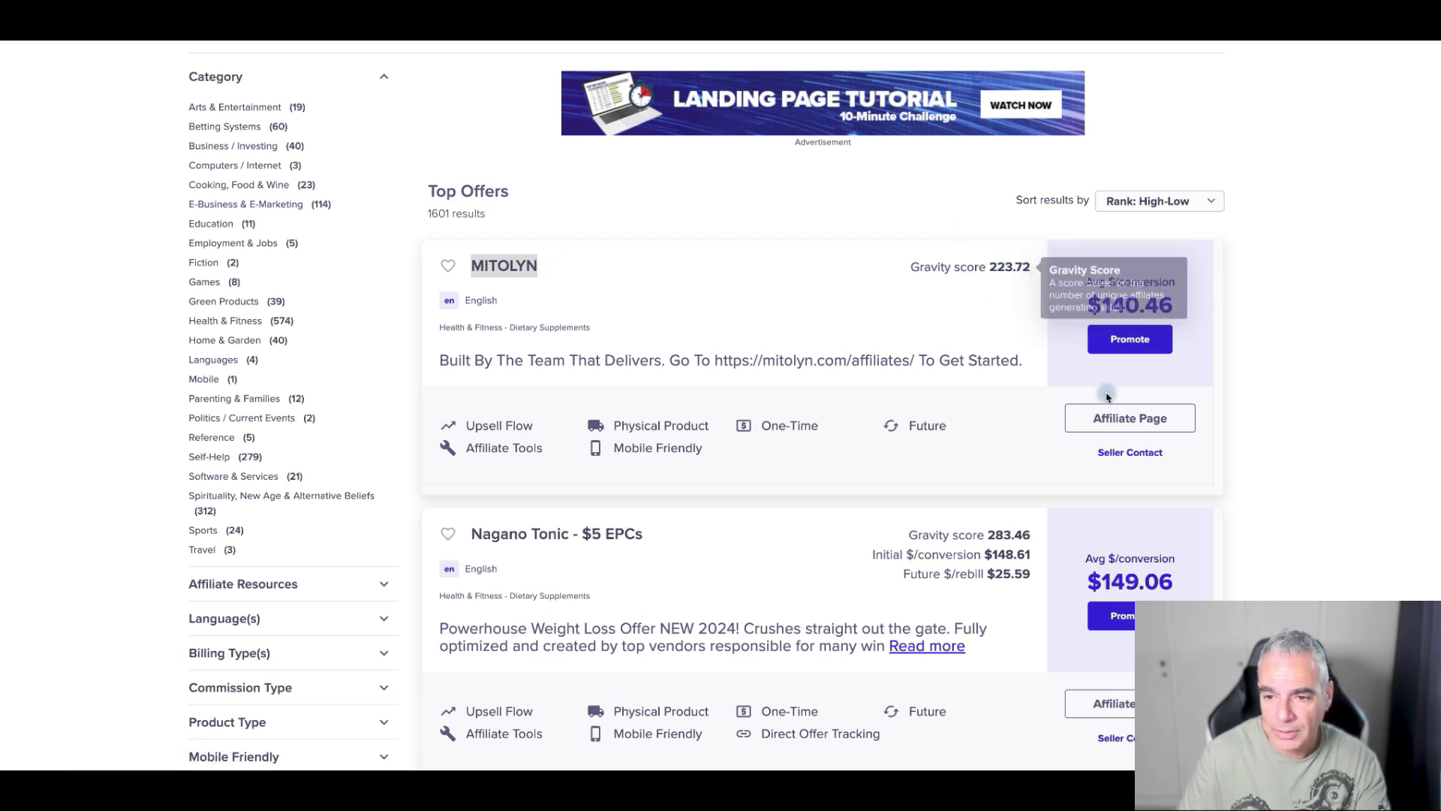
pyautogui.click(1152, 338)
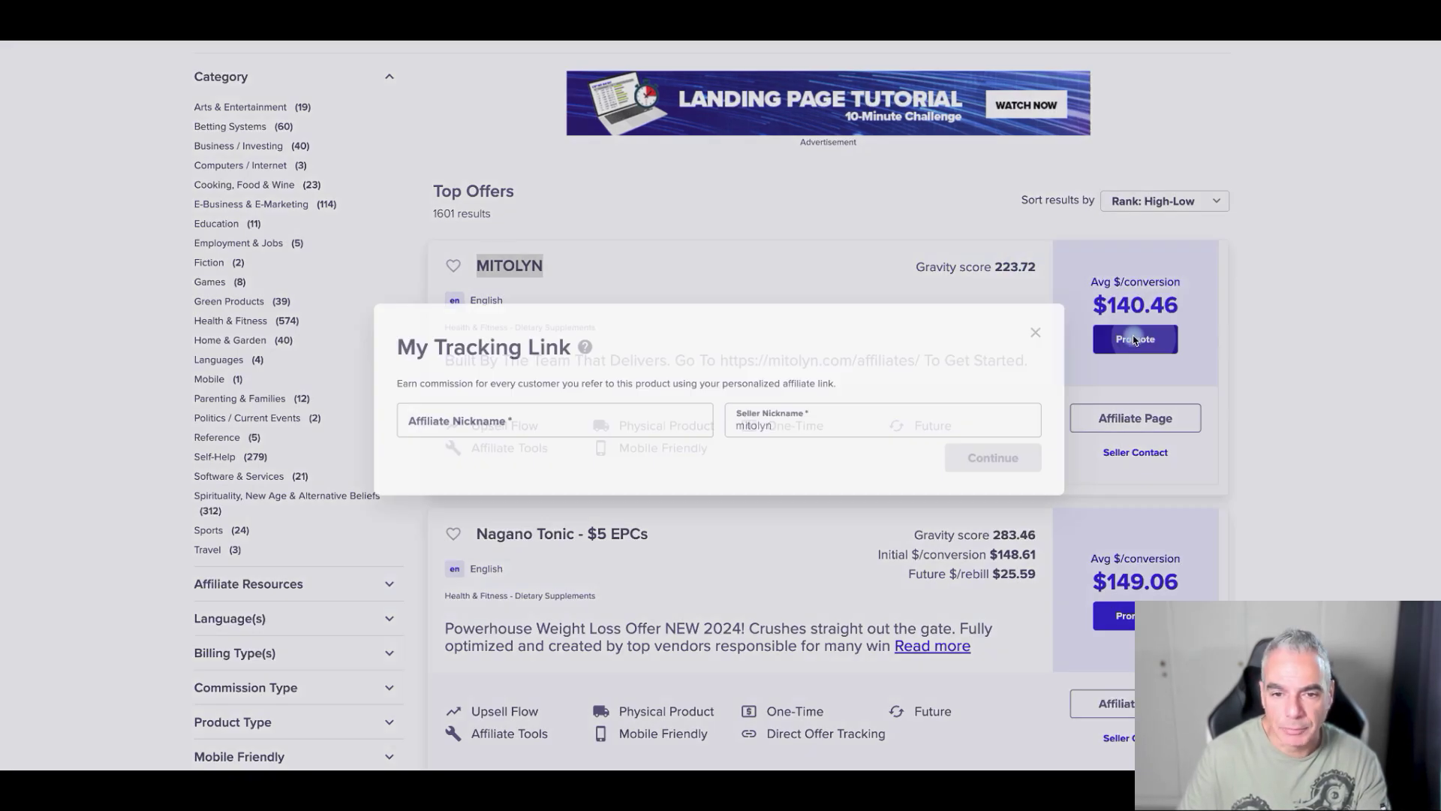
pyautogui.click(614, 416)
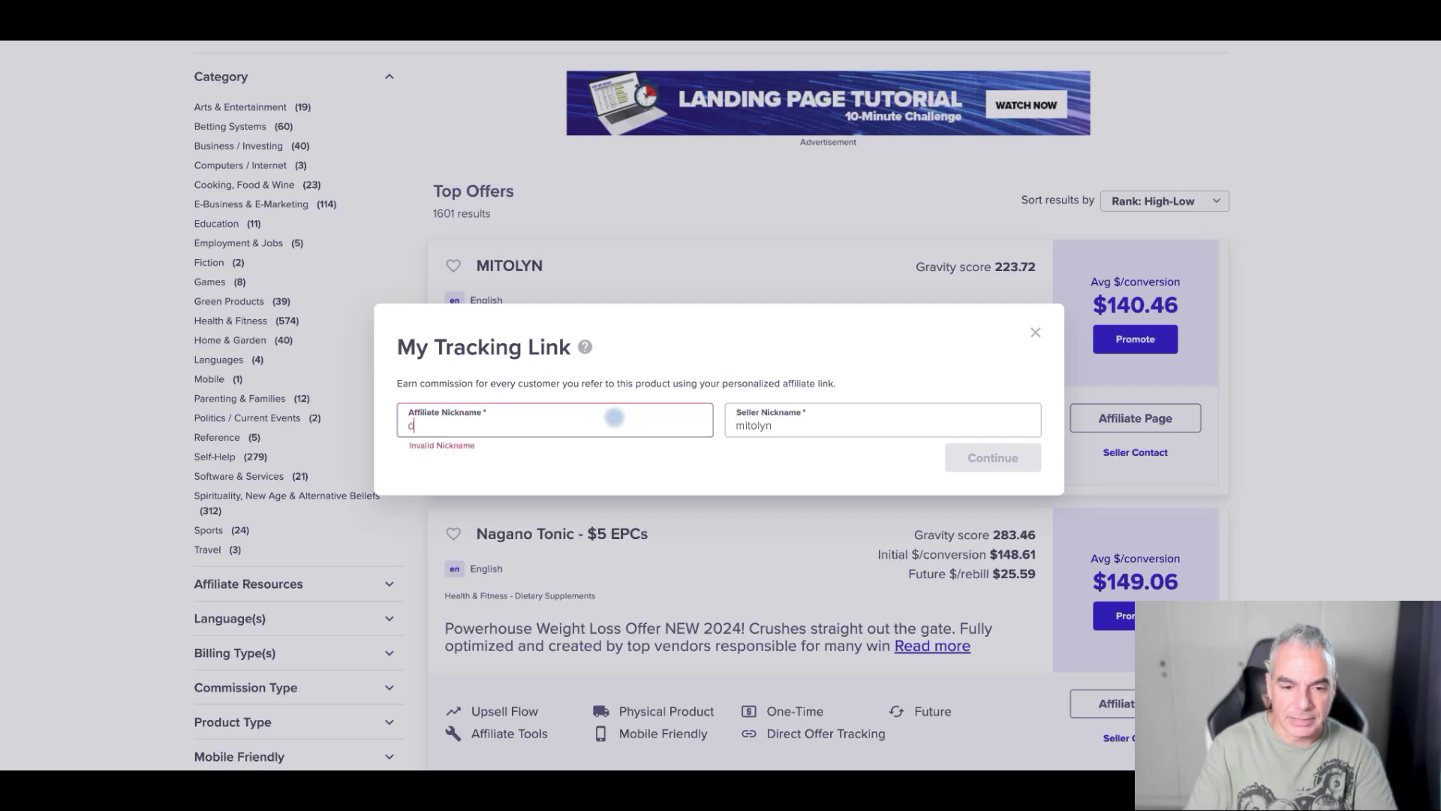
pyautogui.write('dpapai17')
pyautogui.press('BackSpace')
pyautogui.press('BackSpace')
pyautogui.press('BackSpace')
pyautogui.press('BackSpace')
pyautogui.press('BackSpace')
pyautogui.press('BackSpace')
pyautogui.press('BackSpace')
pyautogui.press('BackSpace')
pyautogui.write('dpapa187')
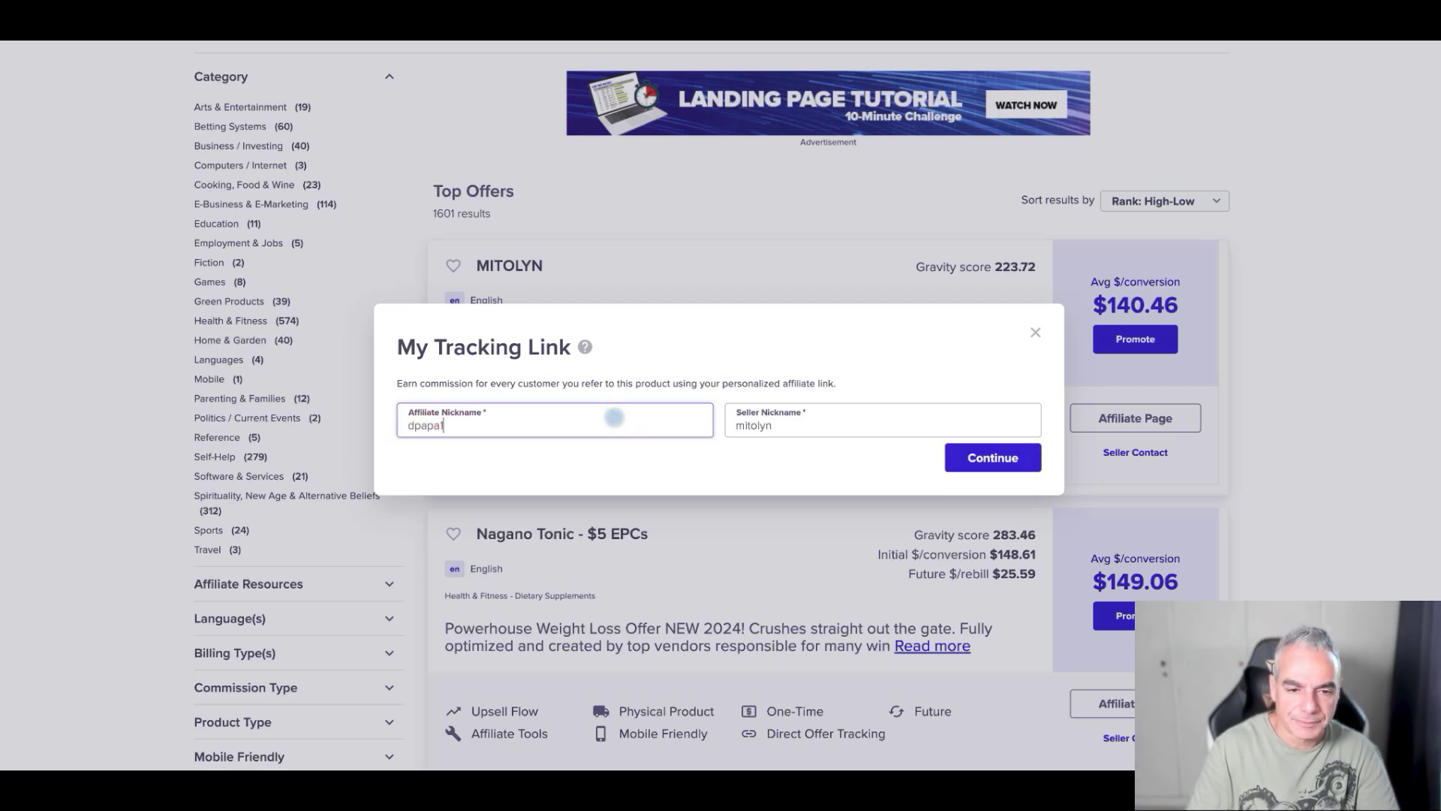
pyautogui.click(766, 425)
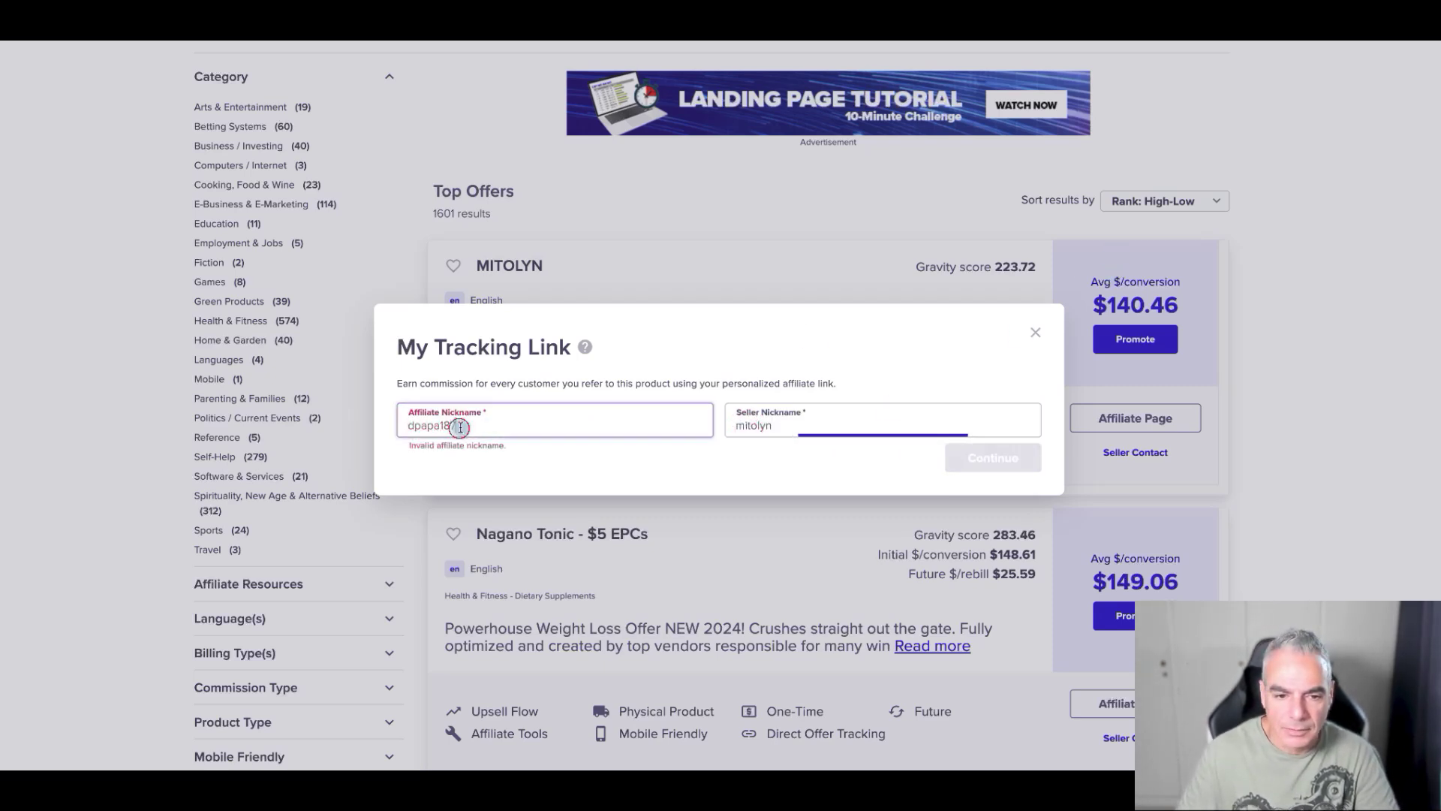
# - Get the affiliate nickname accepted and generate the MITOLYN HopLink
pyautogui.click(451, 420)
pyautogui.click(567, 490)
pyautogui.click(556, 415)
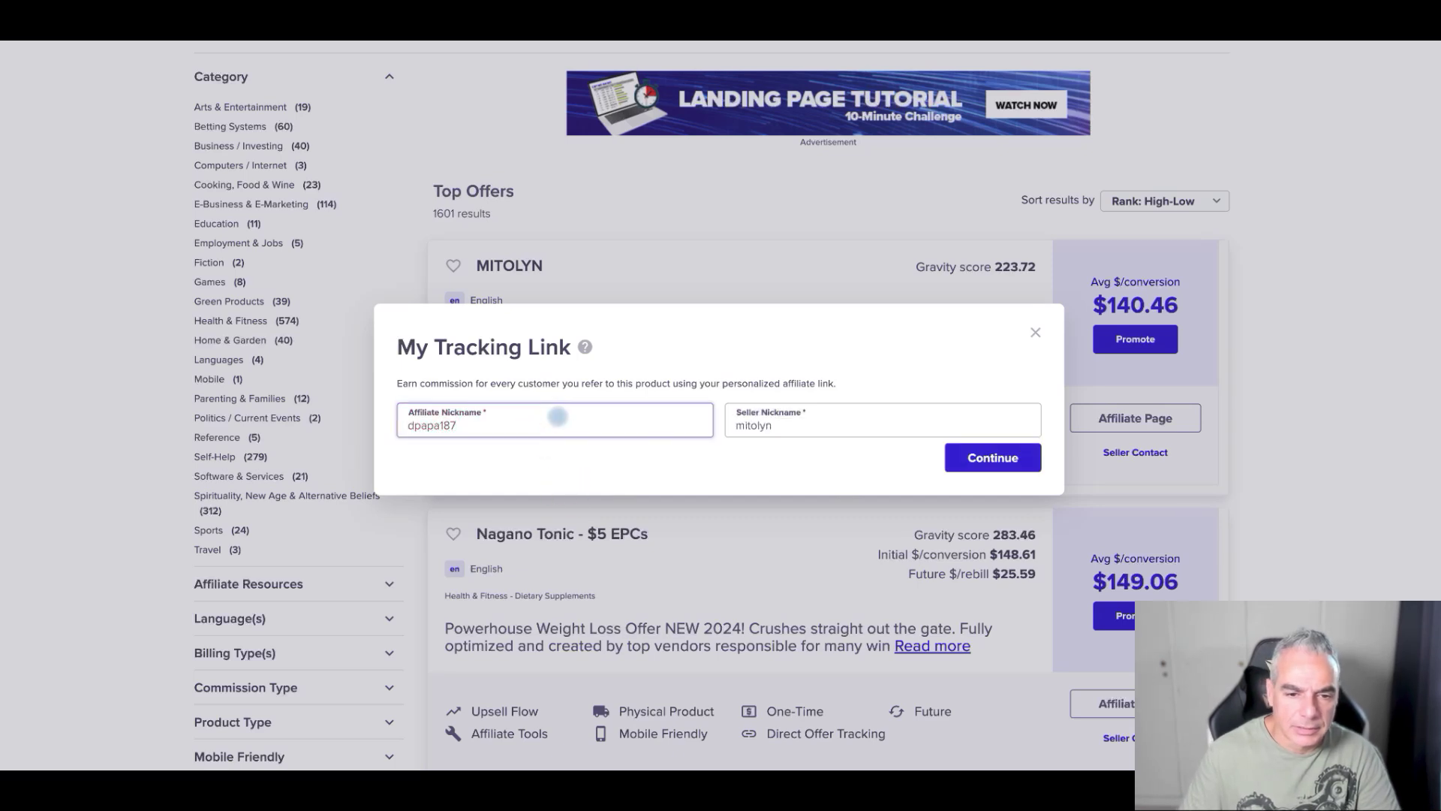
pyautogui.click(973, 463)
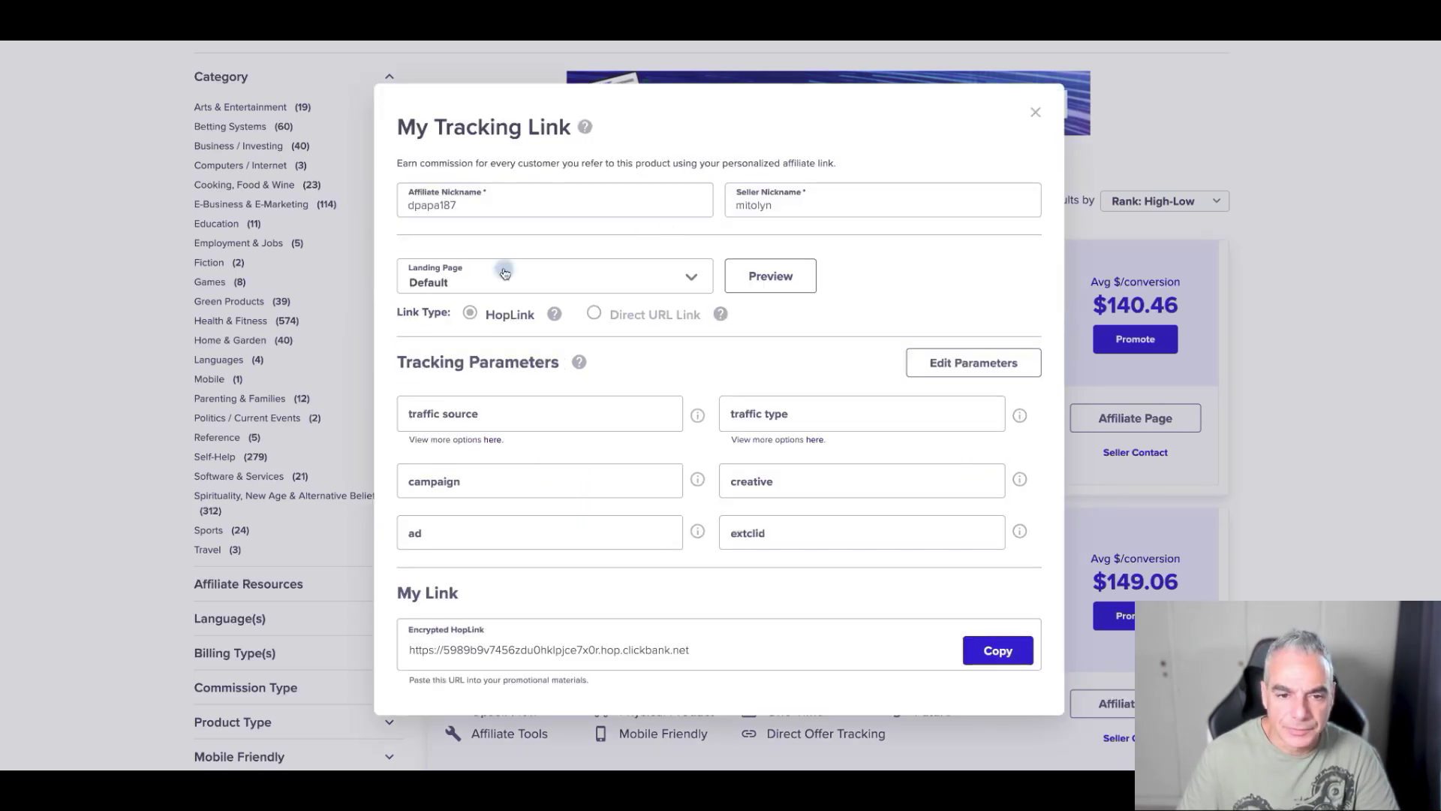
# - Copy the HopLink and paste it into a new browser tab
pyautogui.click(978, 644)
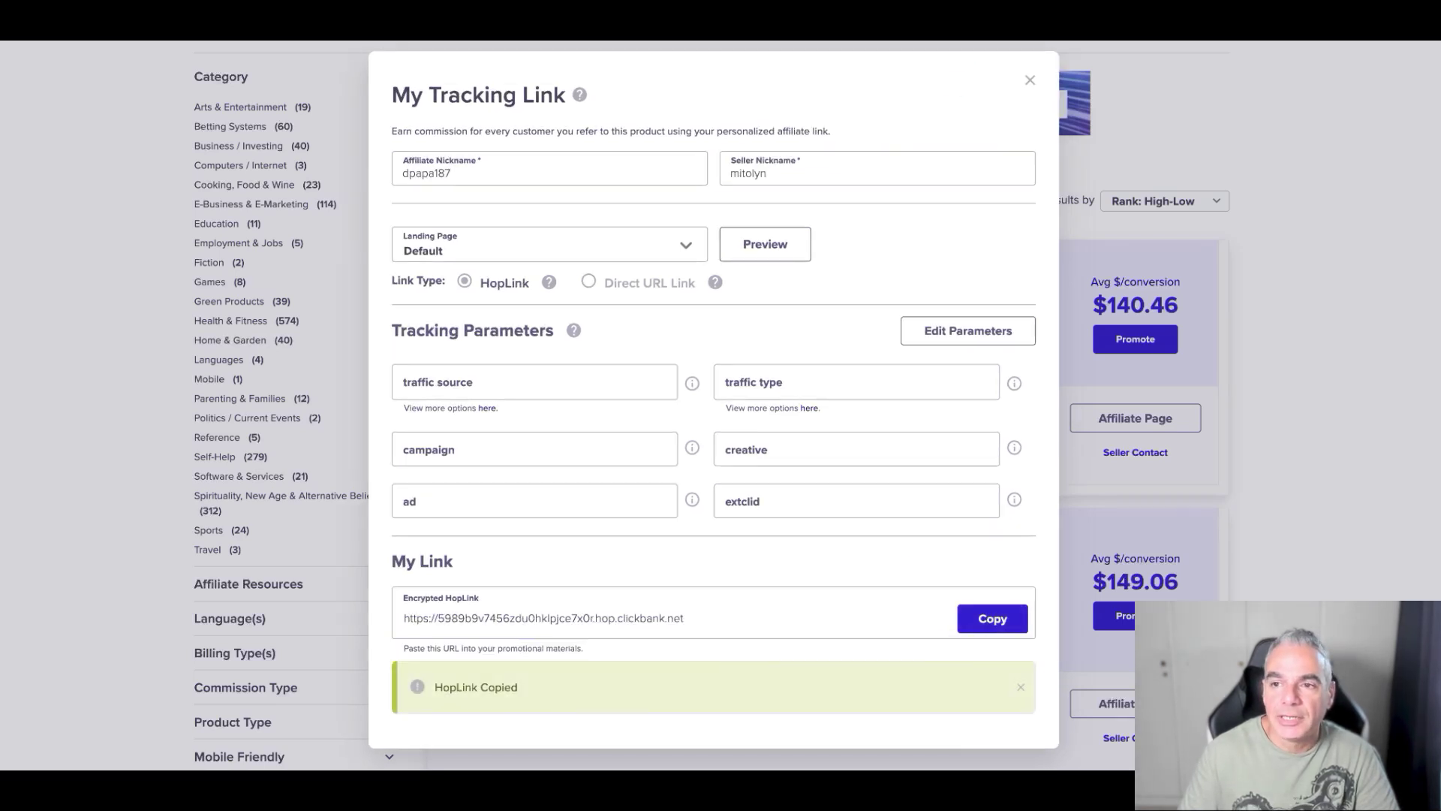
pyautogui.press('super+t')
pyautogui.press('super+v')
pyautogui.press('Return')
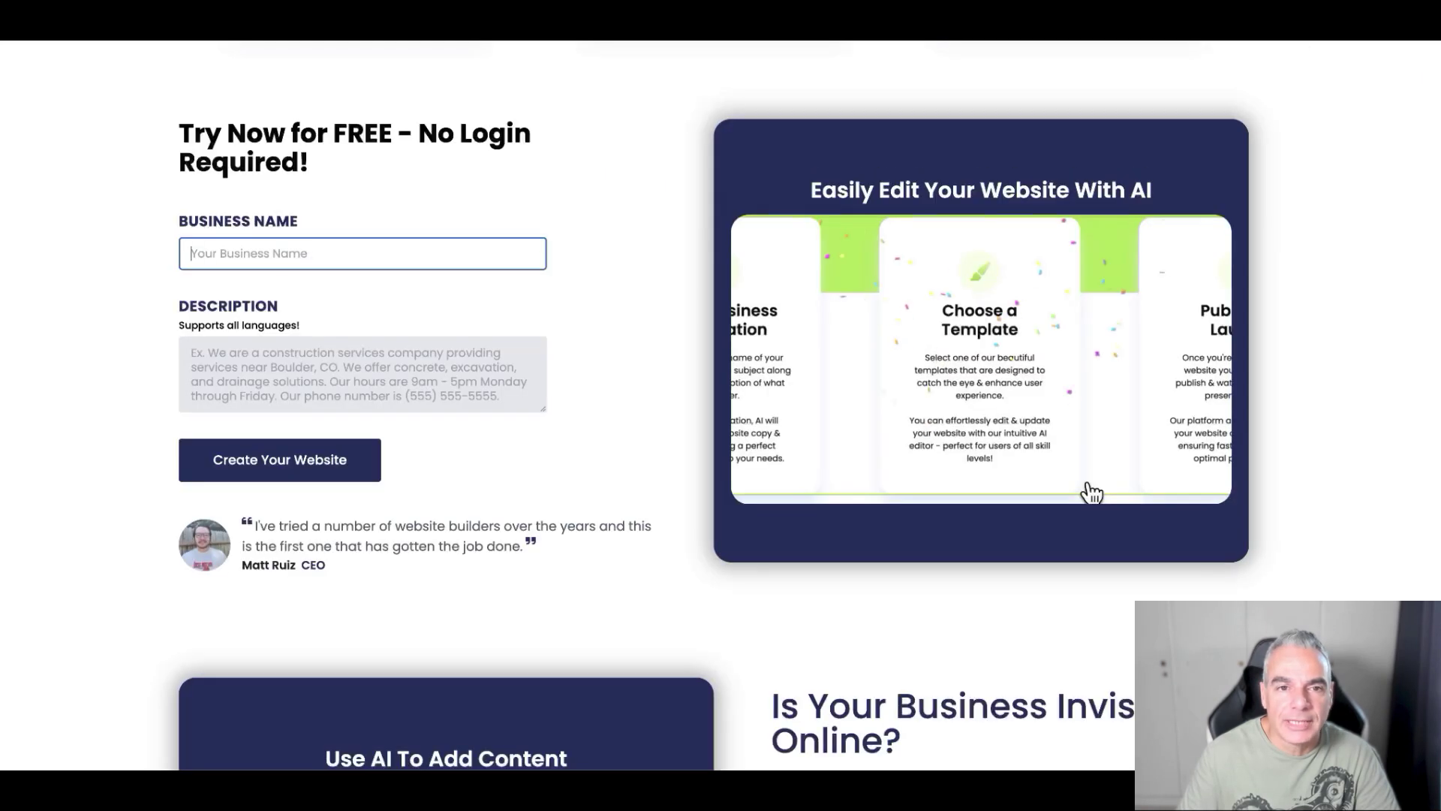
# - Enter 'Mytolin' as the business name and move to the Description field
pyautogui.click(388, 249)
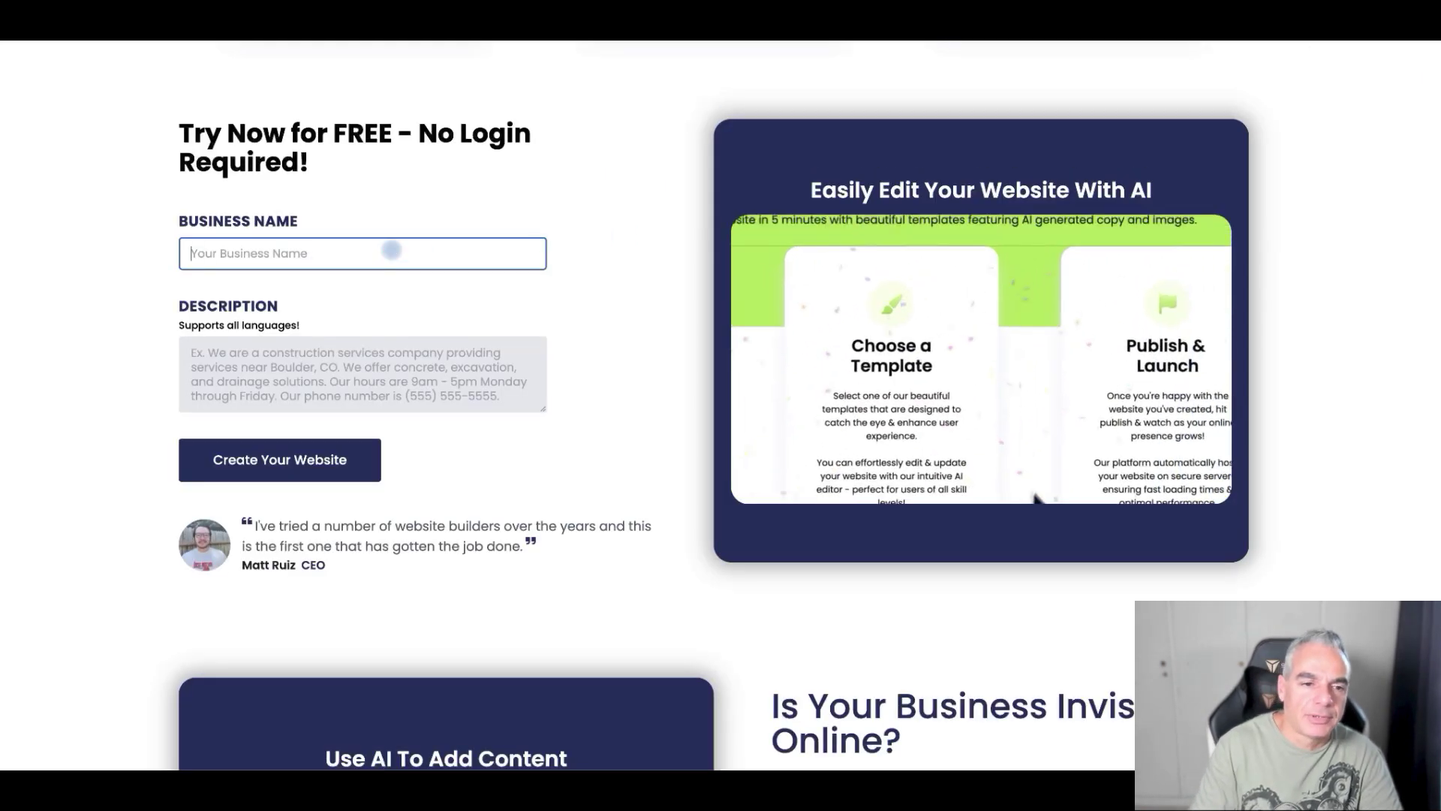
pyautogui.write('Mytolin')
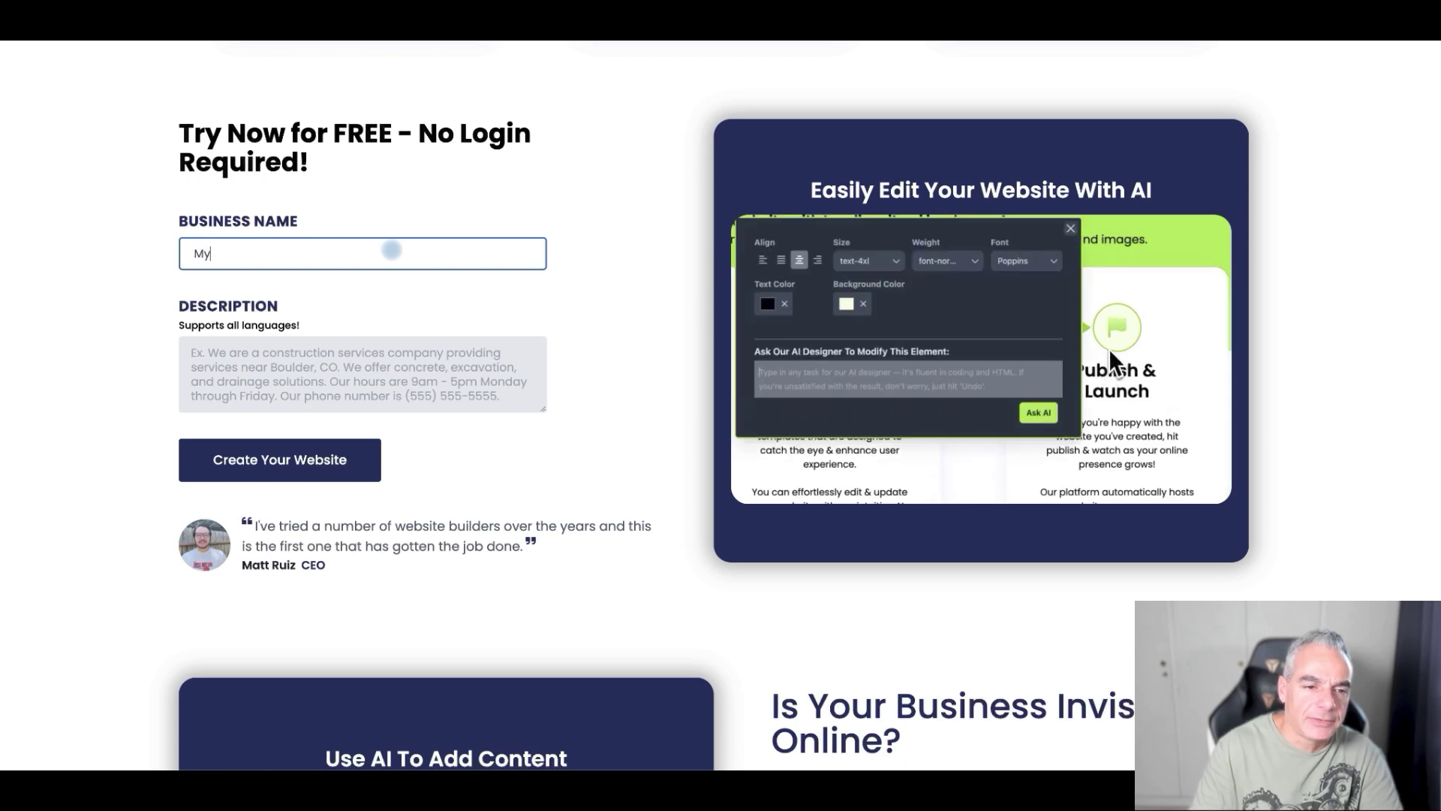
pyautogui.click(445, 353)
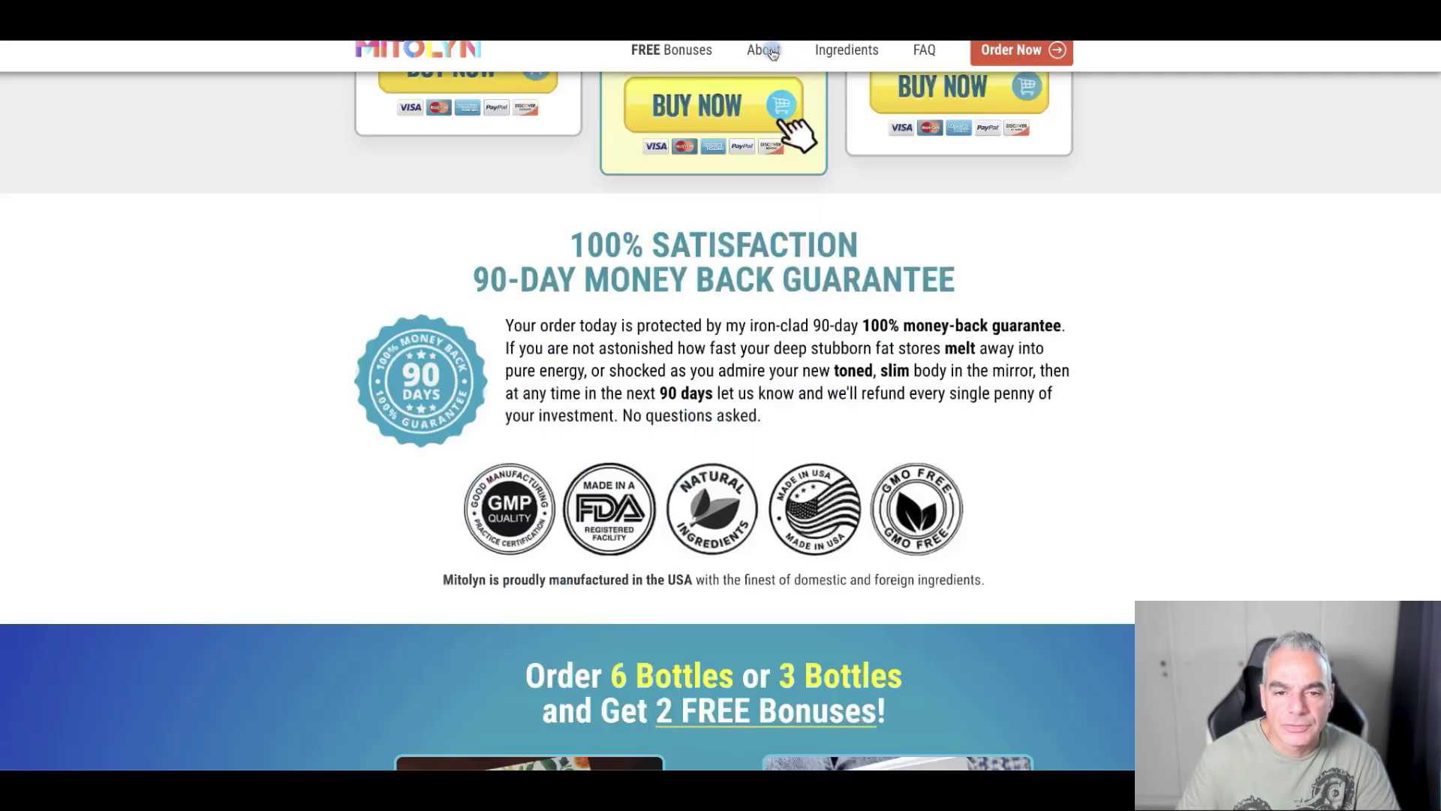
# - Jump to the Harvard scientists slow-metabolism section on the Mitolyn sales page
pyautogui.click(773, 51)
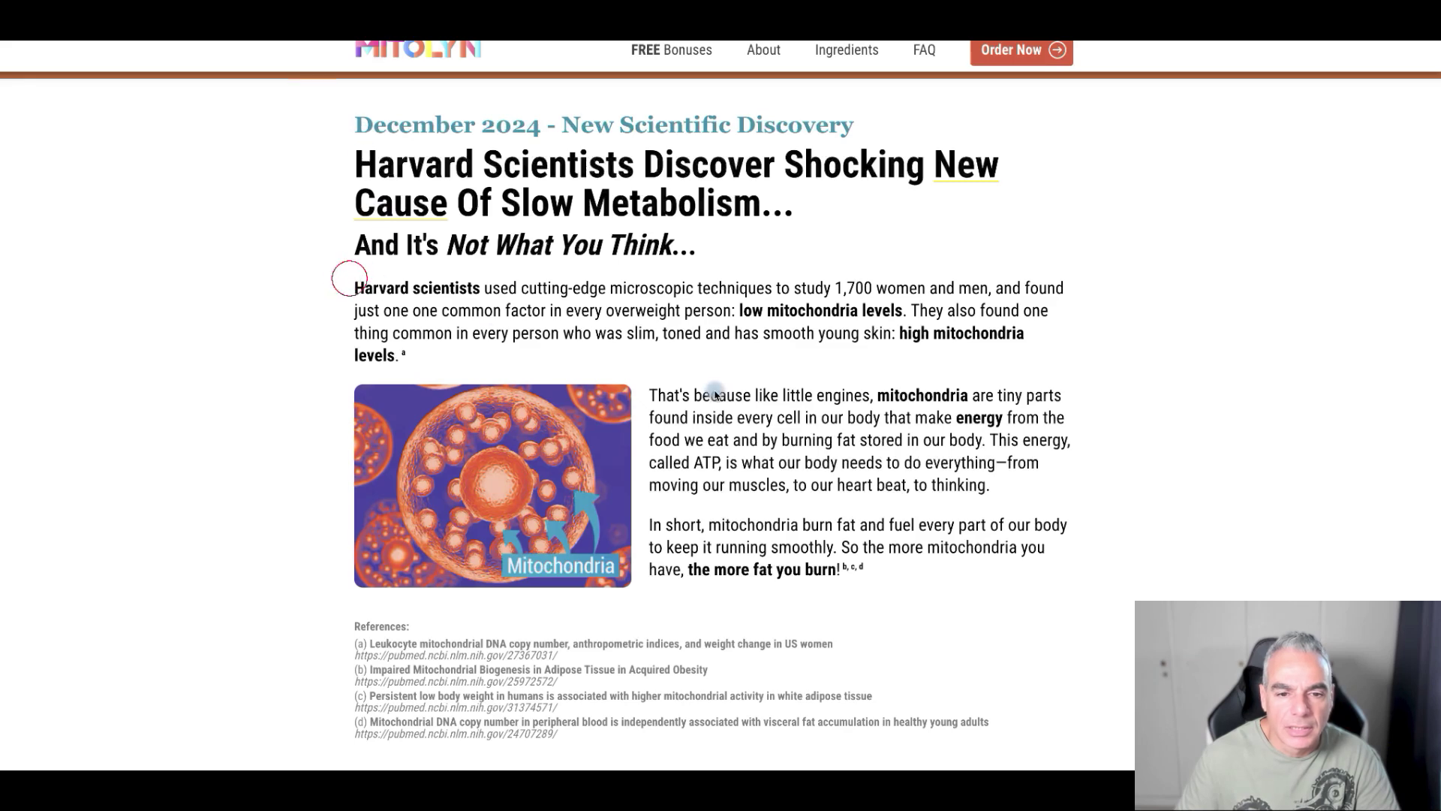
pyautogui.scroll(-8, 743, 461)
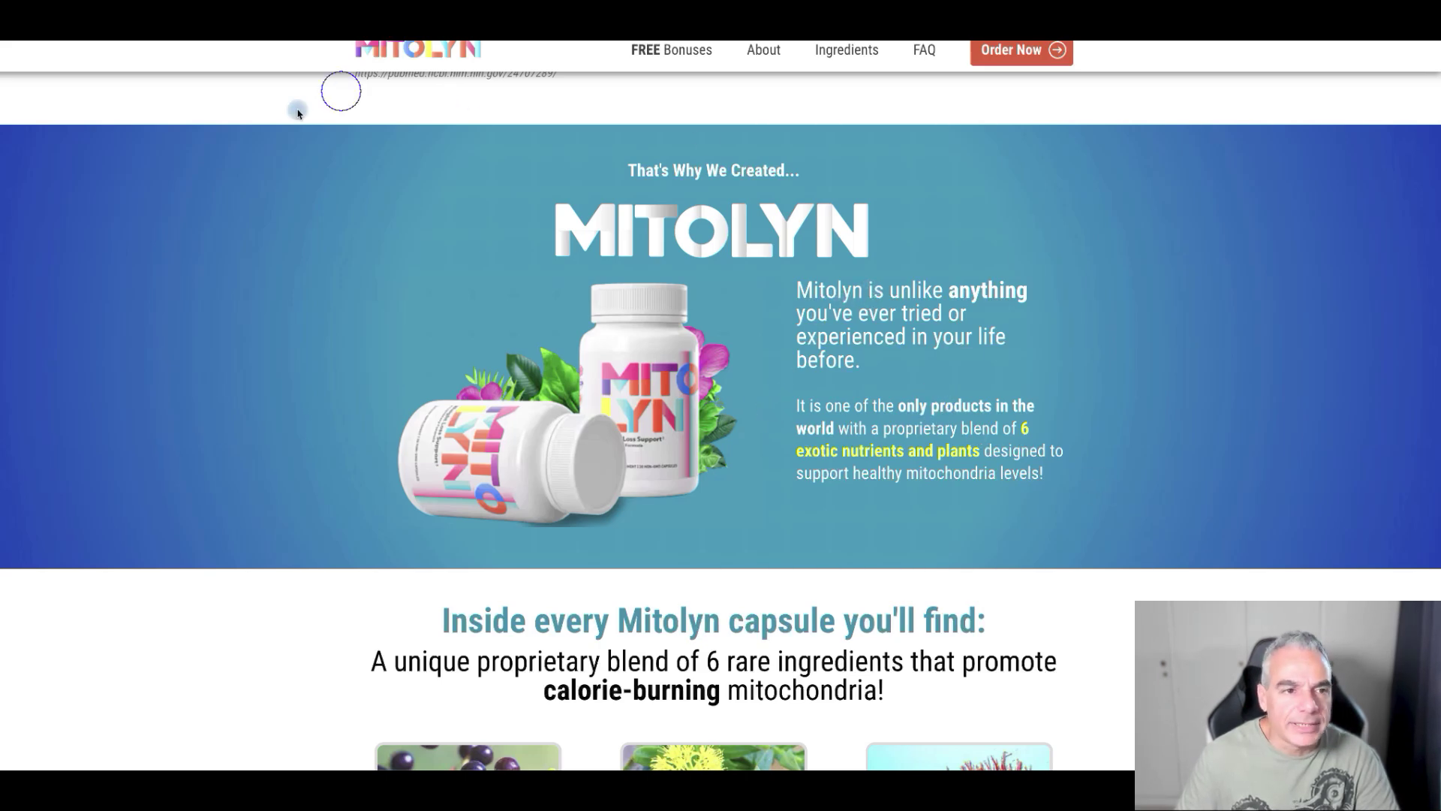
pyautogui.scroll(8, 441, 346)
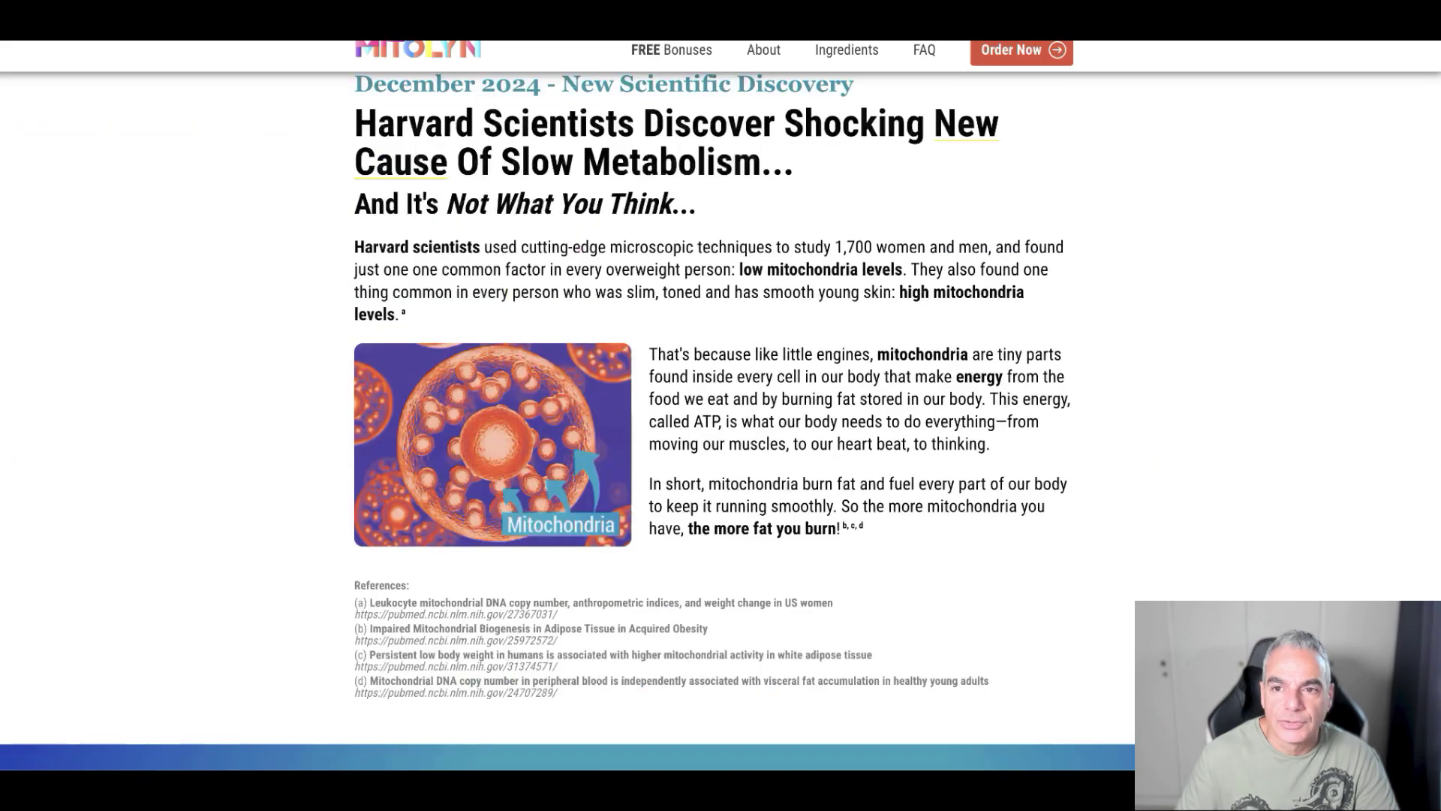
pyautogui.scroll(-1, 697, 267)
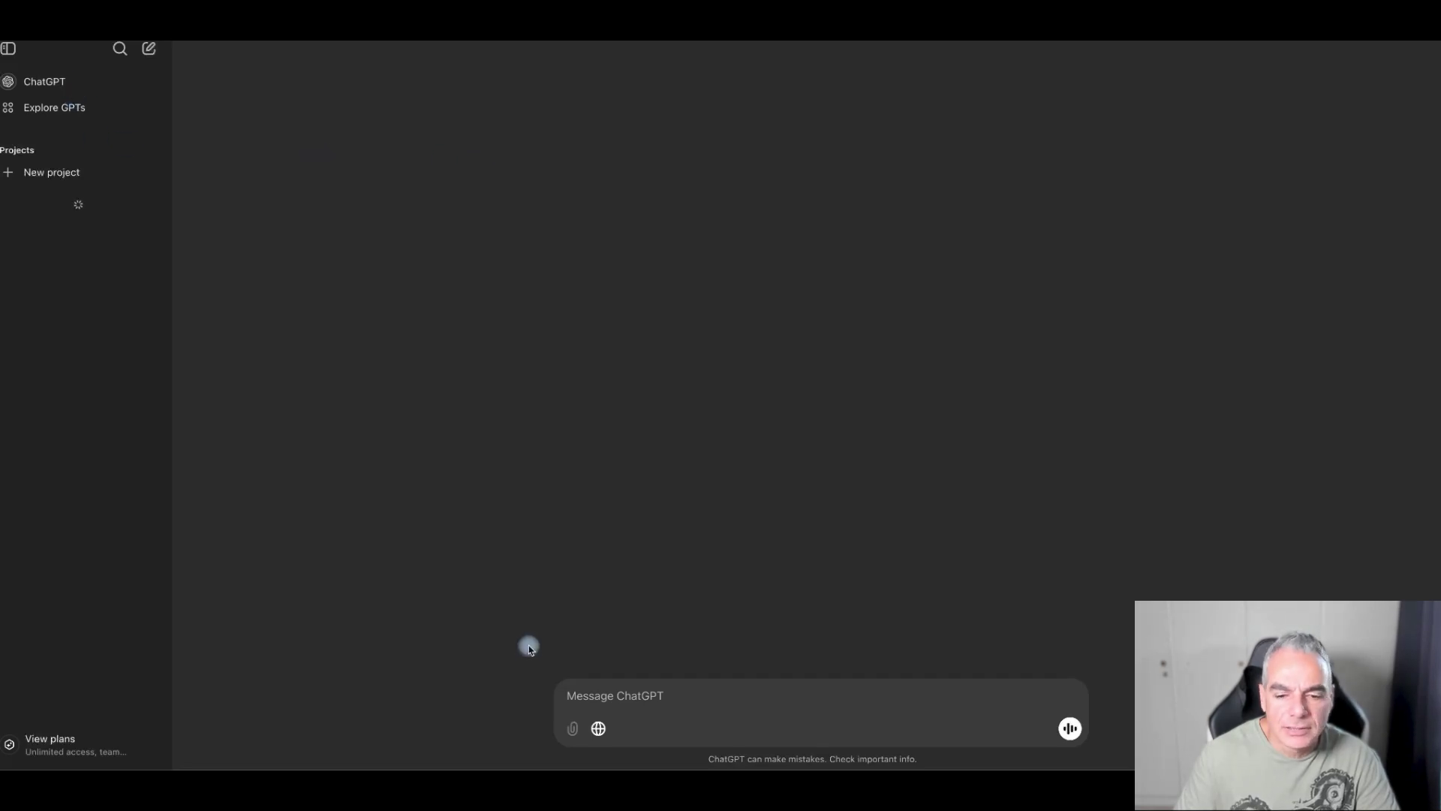
# - In ChatGPT, paste the Mitolyn HopLink, request a Landingsite description, and select the answer
pyautogui.click(711, 716)
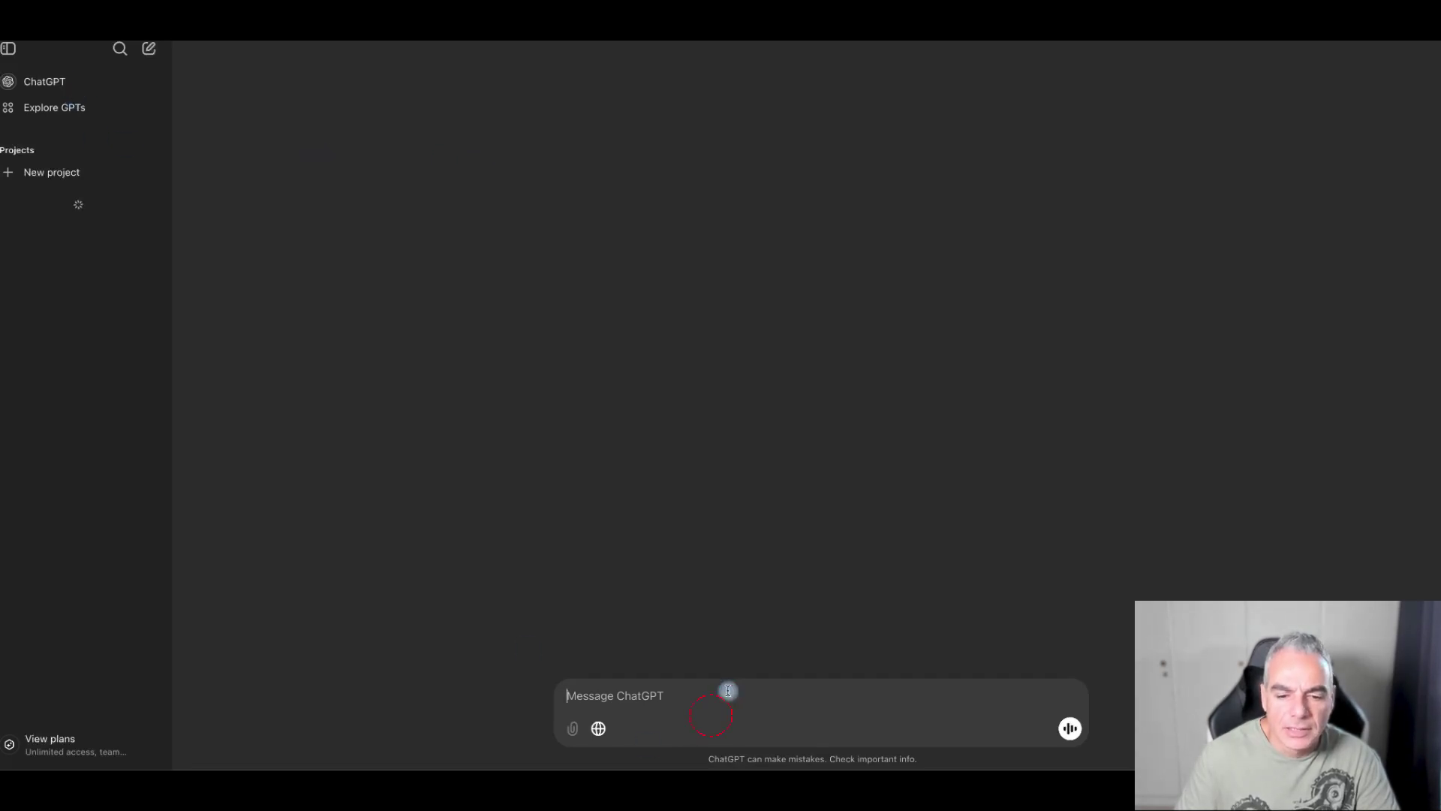
pyautogui.press('super+v')
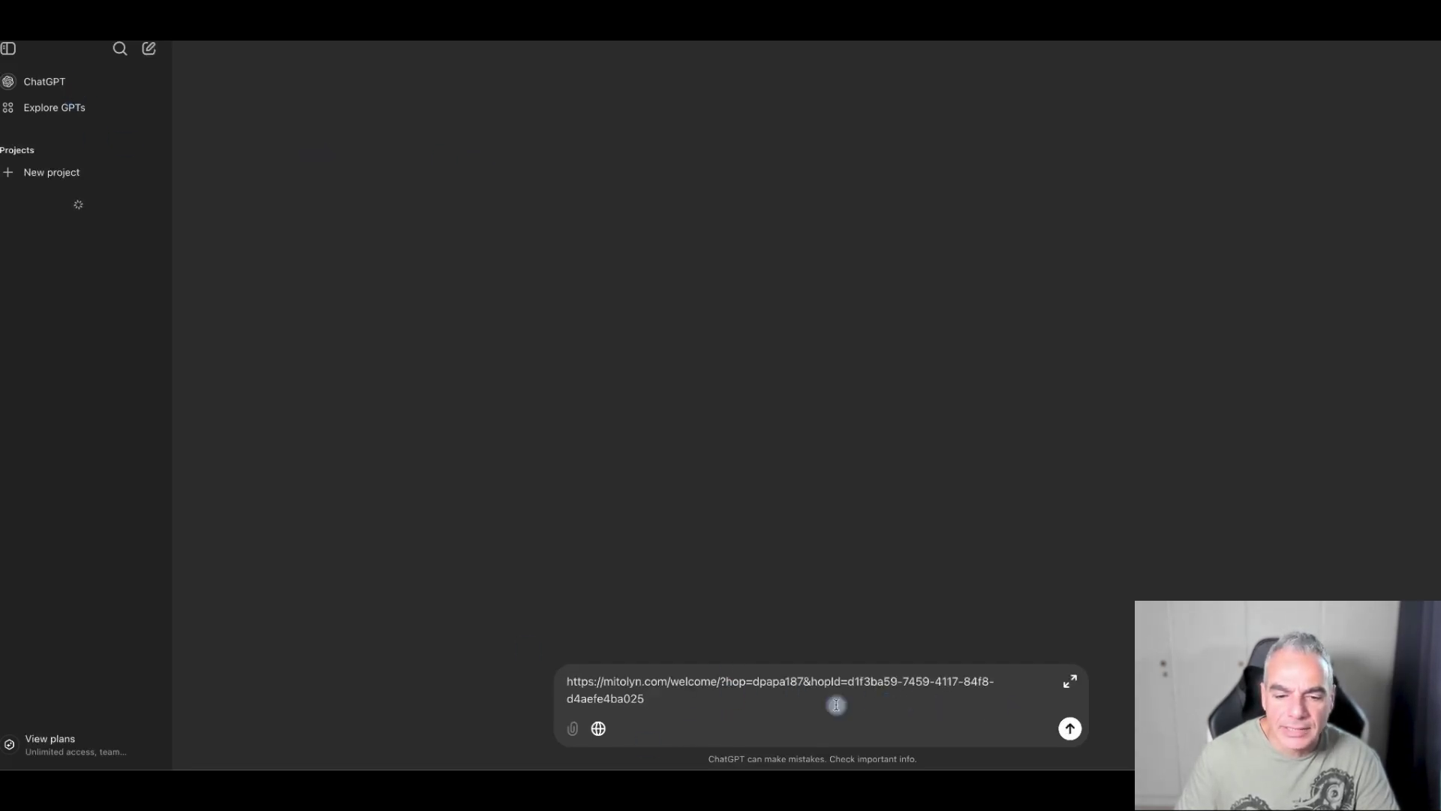
pyautogui.write('givce me a ')
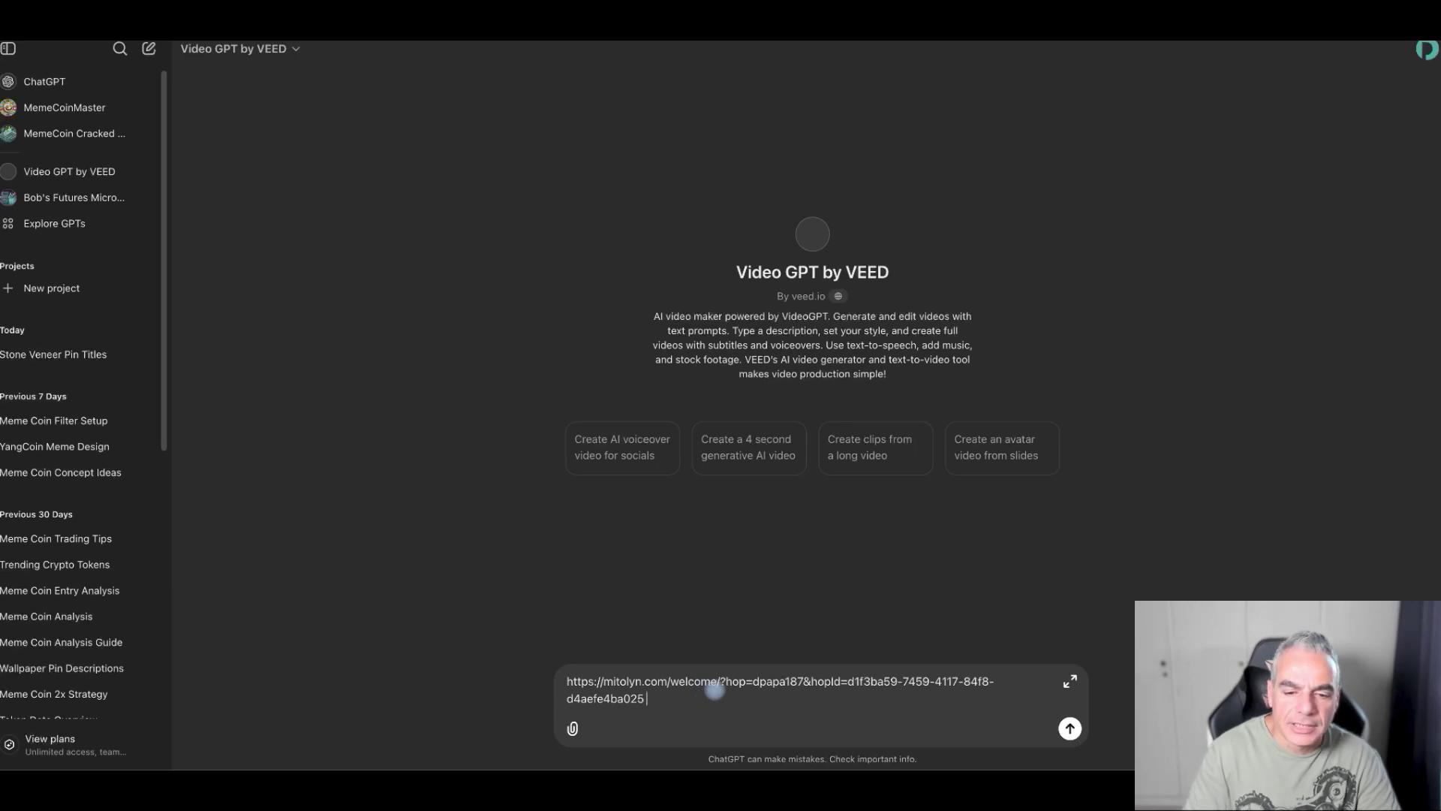
pyautogui.write('des')
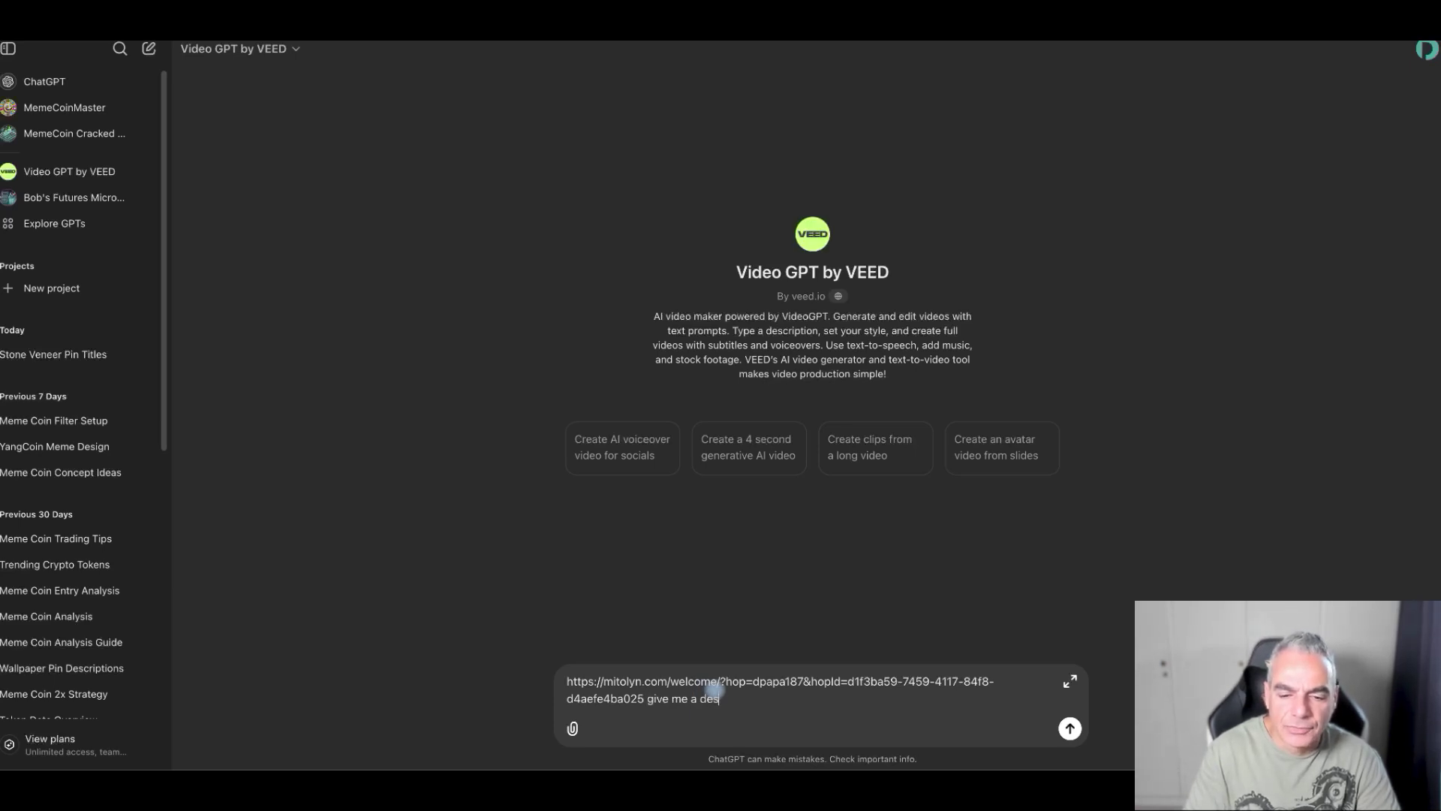
pyautogui.write('cription for ')
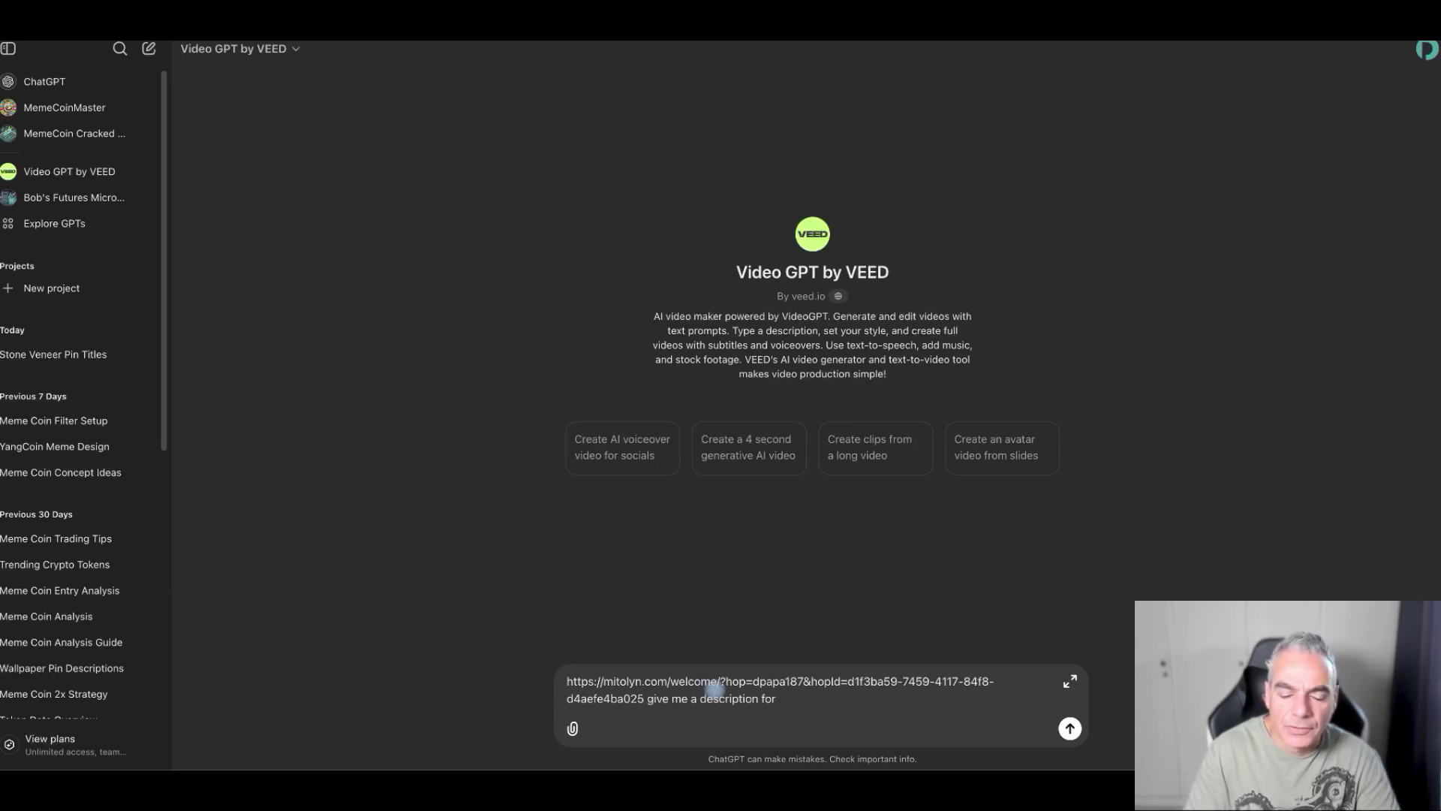
pyautogui.write('me to add to landin')
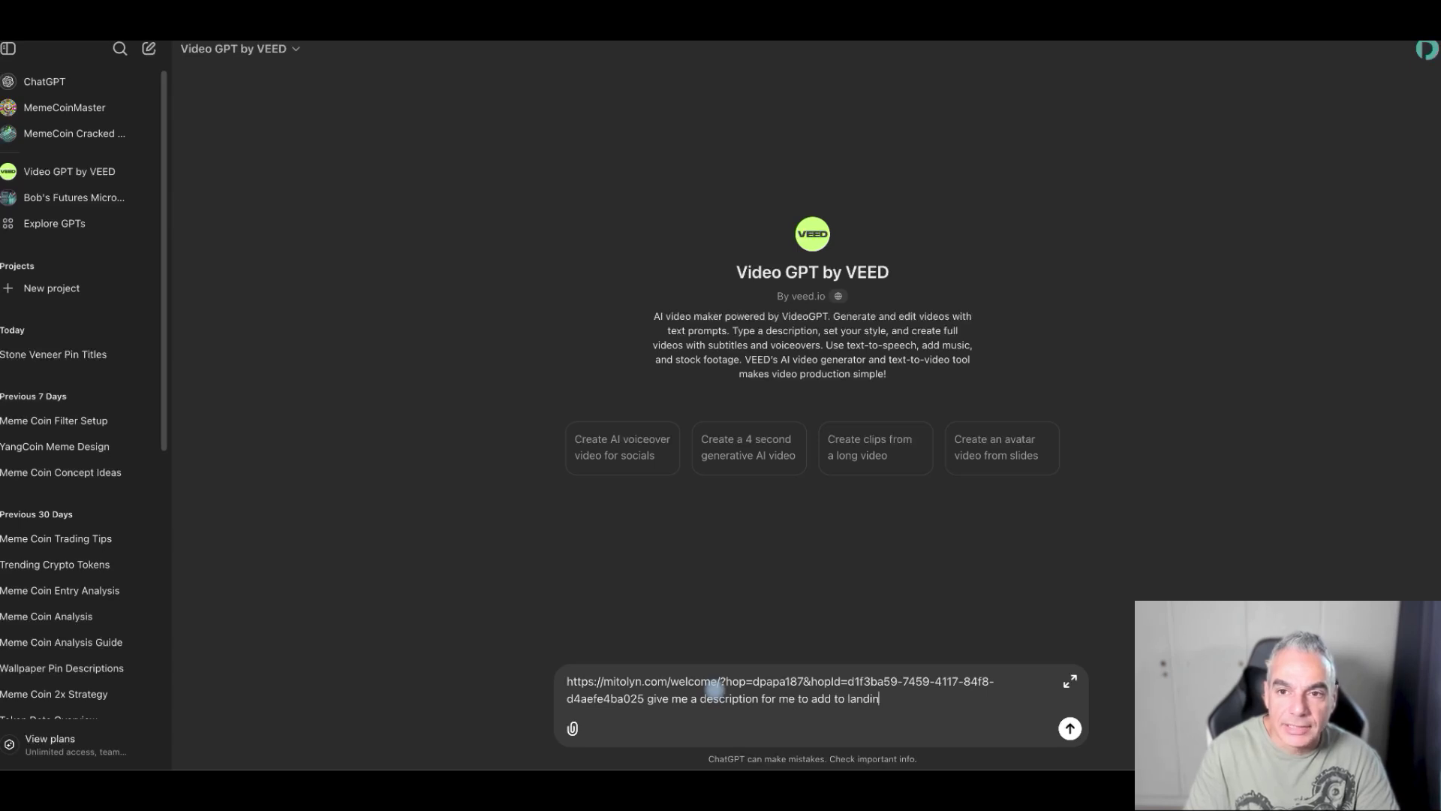
pyautogui.write('gsai')
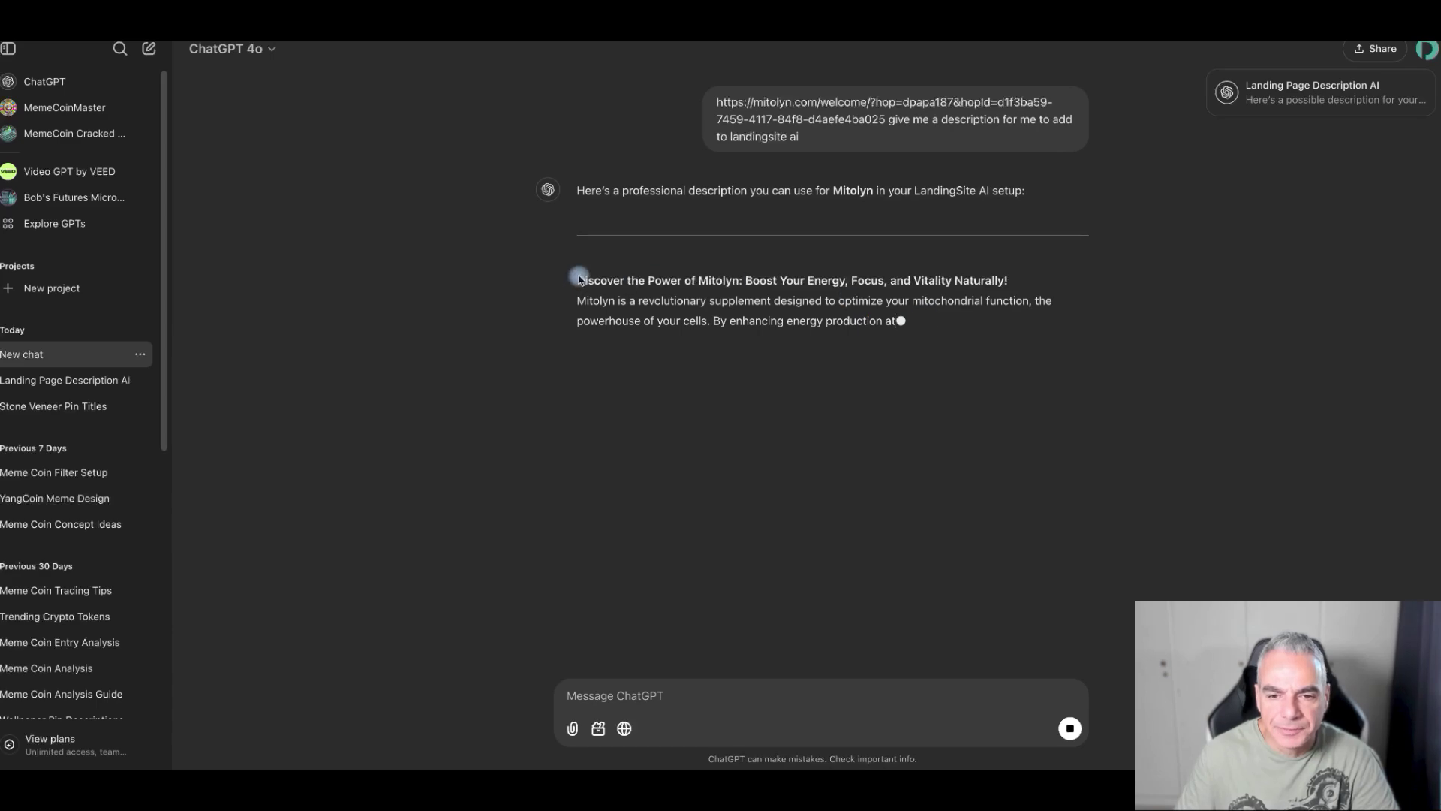
pyautogui.moveTo(579, 276); pyautogui.dragTo(900, 322)
pyautogui.press('super+c')
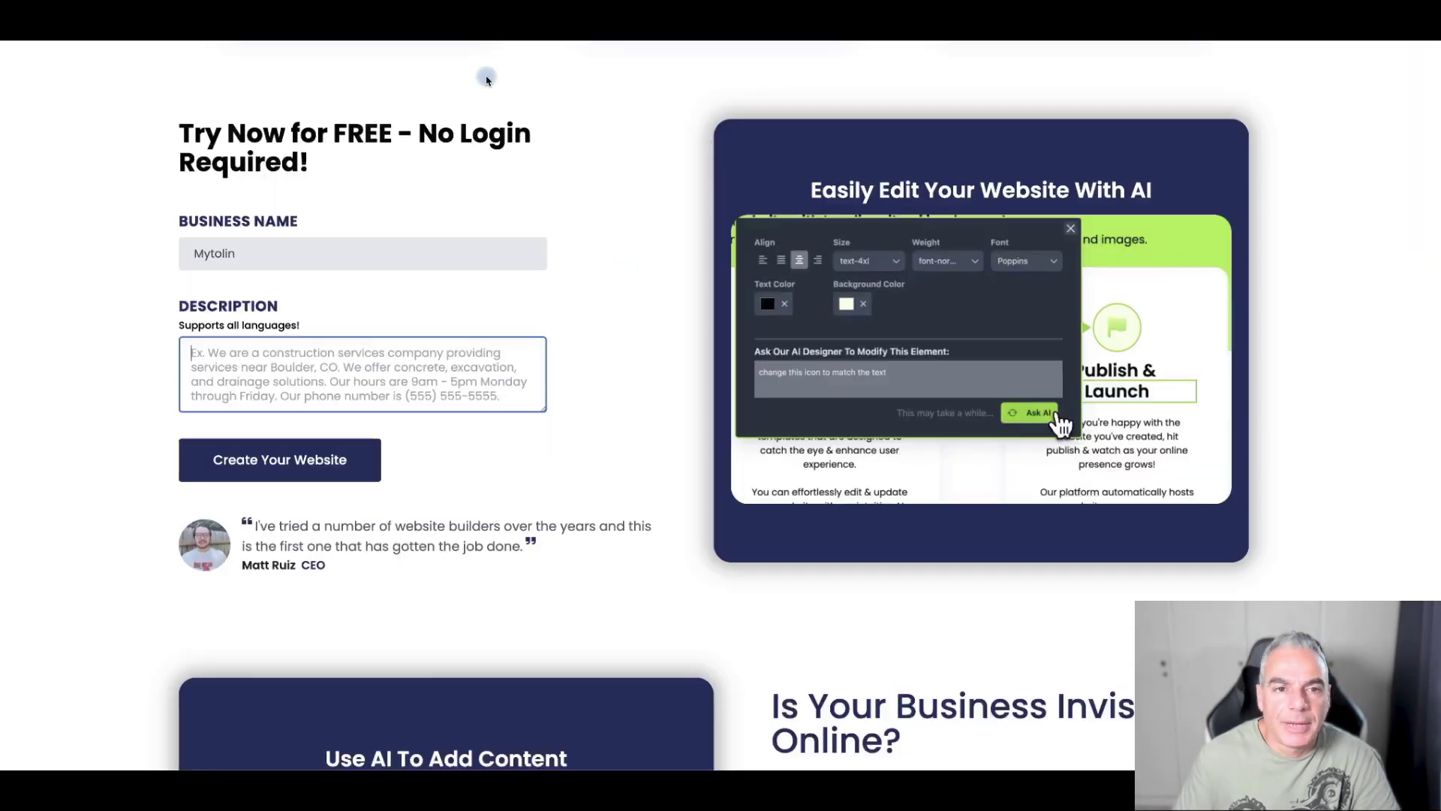
# - Paste the Mitolyn description into the Description box and create the website
pyautogui.click(322, 353)
pyautogui.press('super+v')
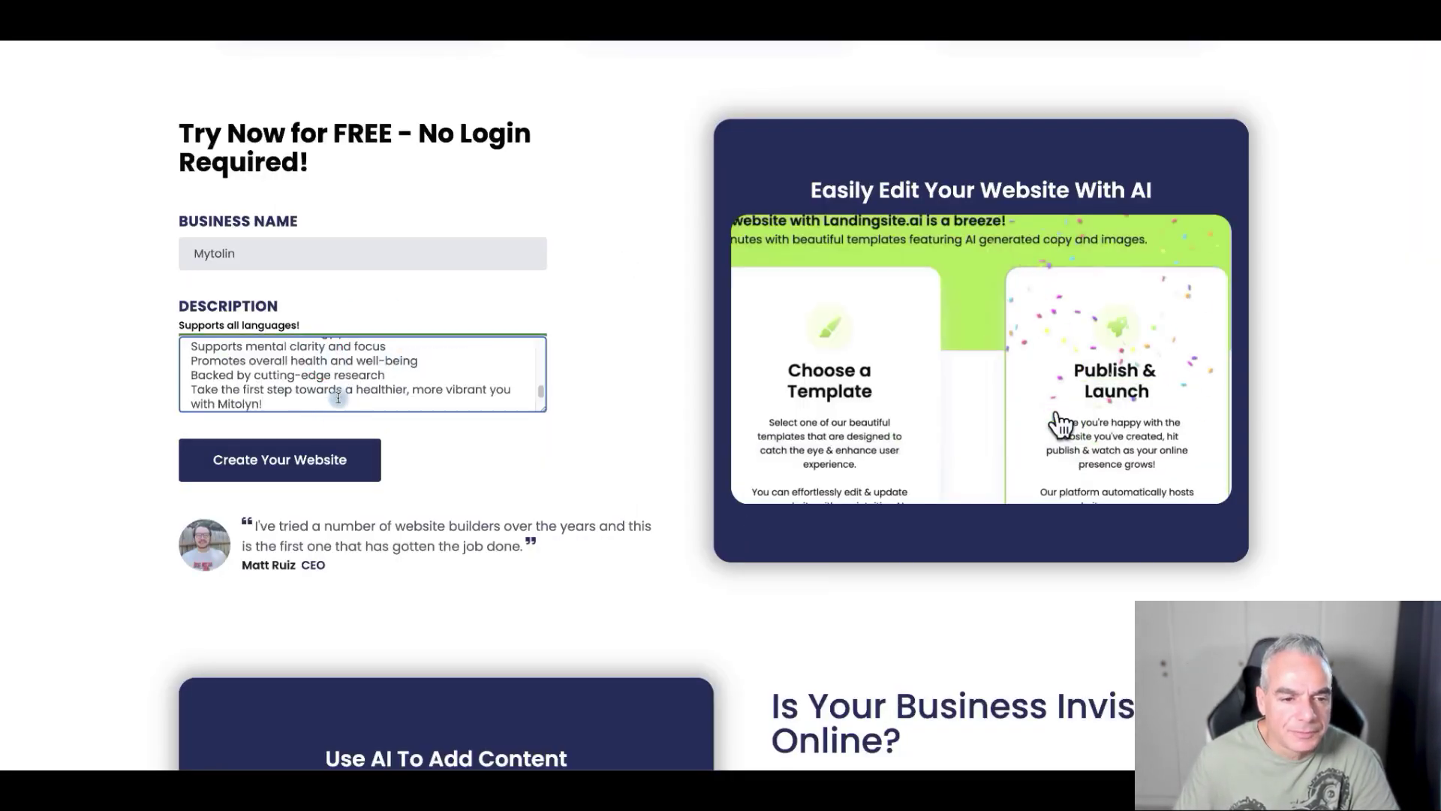
pyautogui.click(340, 456)
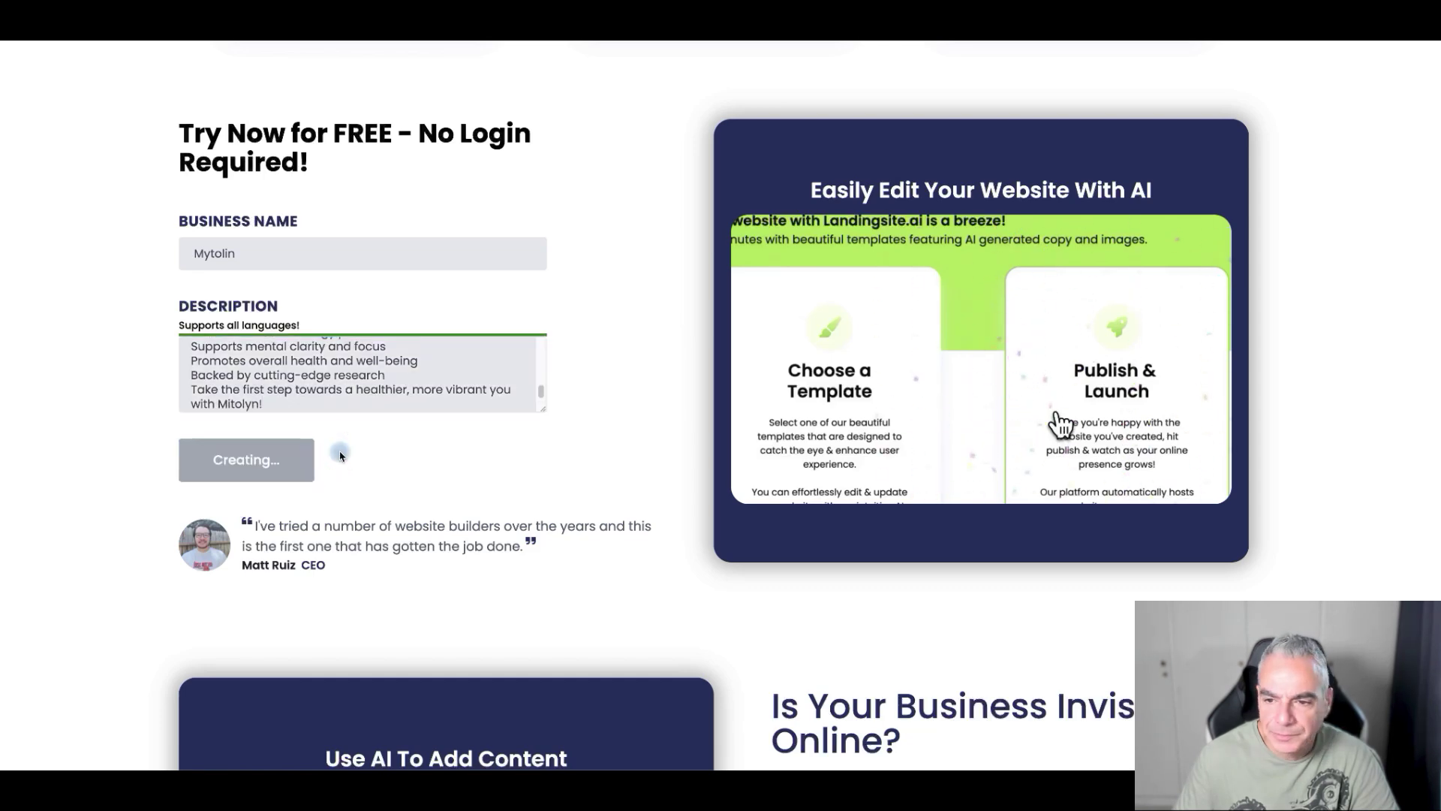
# - Browse the template gallery and choose the Product Template
pyautogui.scroll(-1, 788, 345)
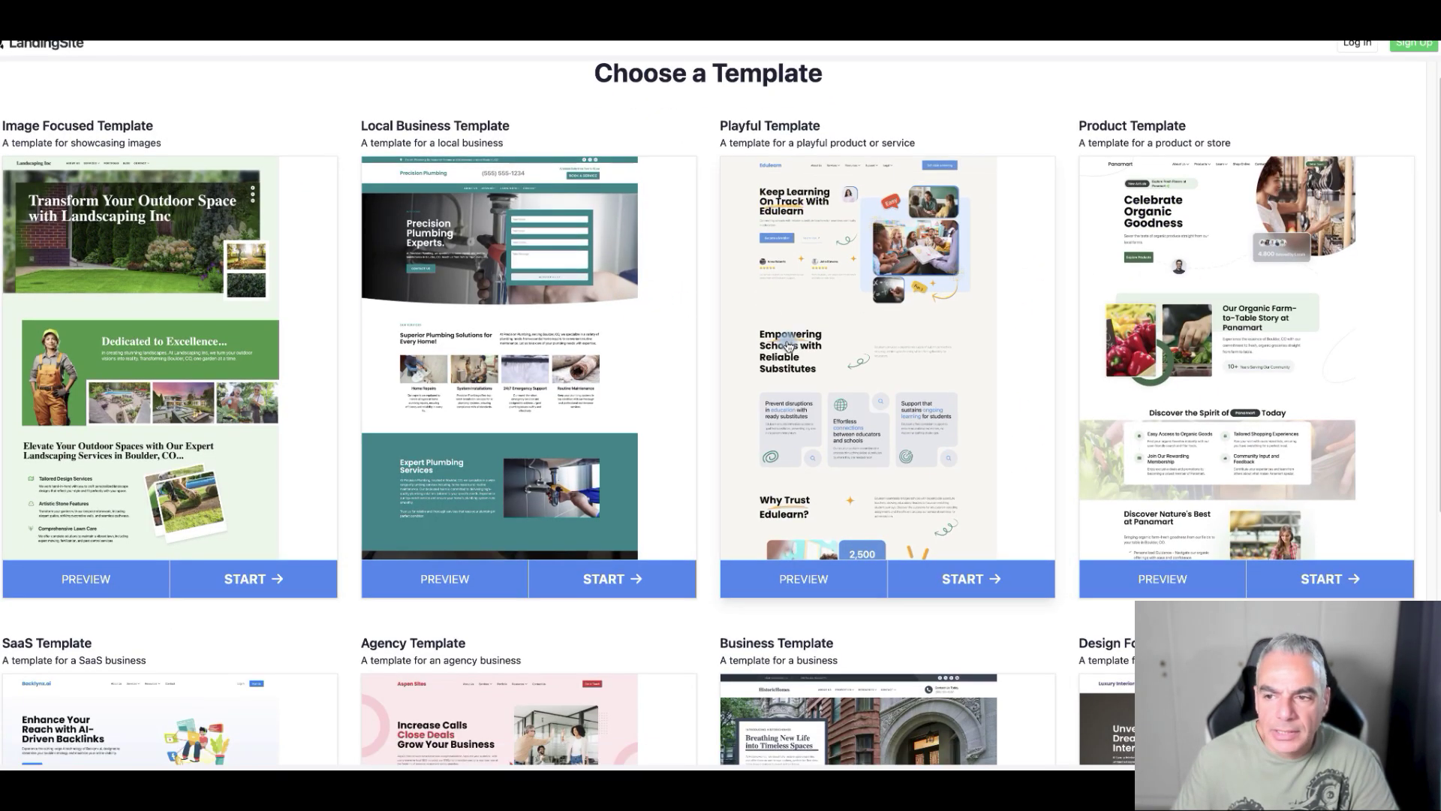
pyautogui.scroll(-3, 788, 345)
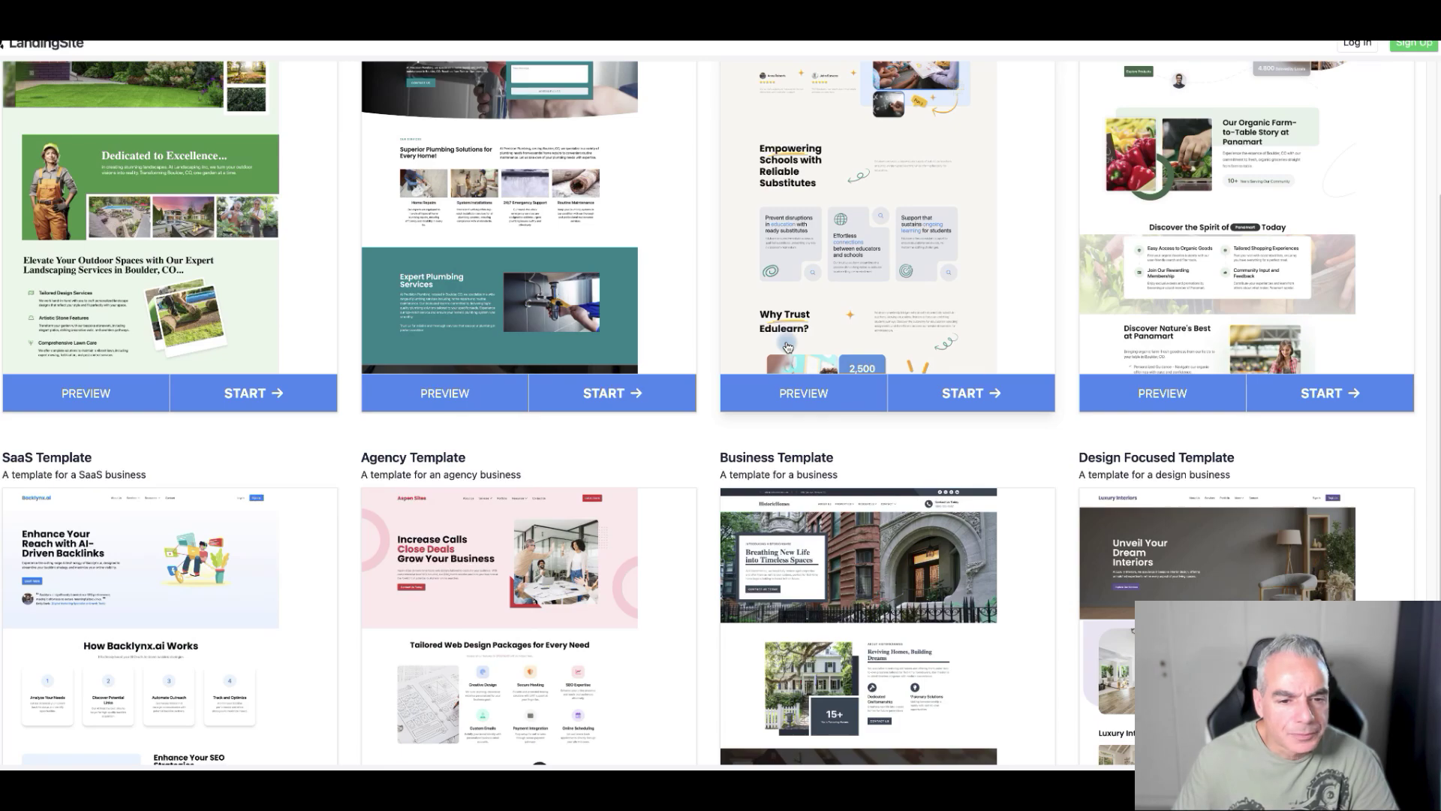
pyautogui.scroll(-3, 787, 346)
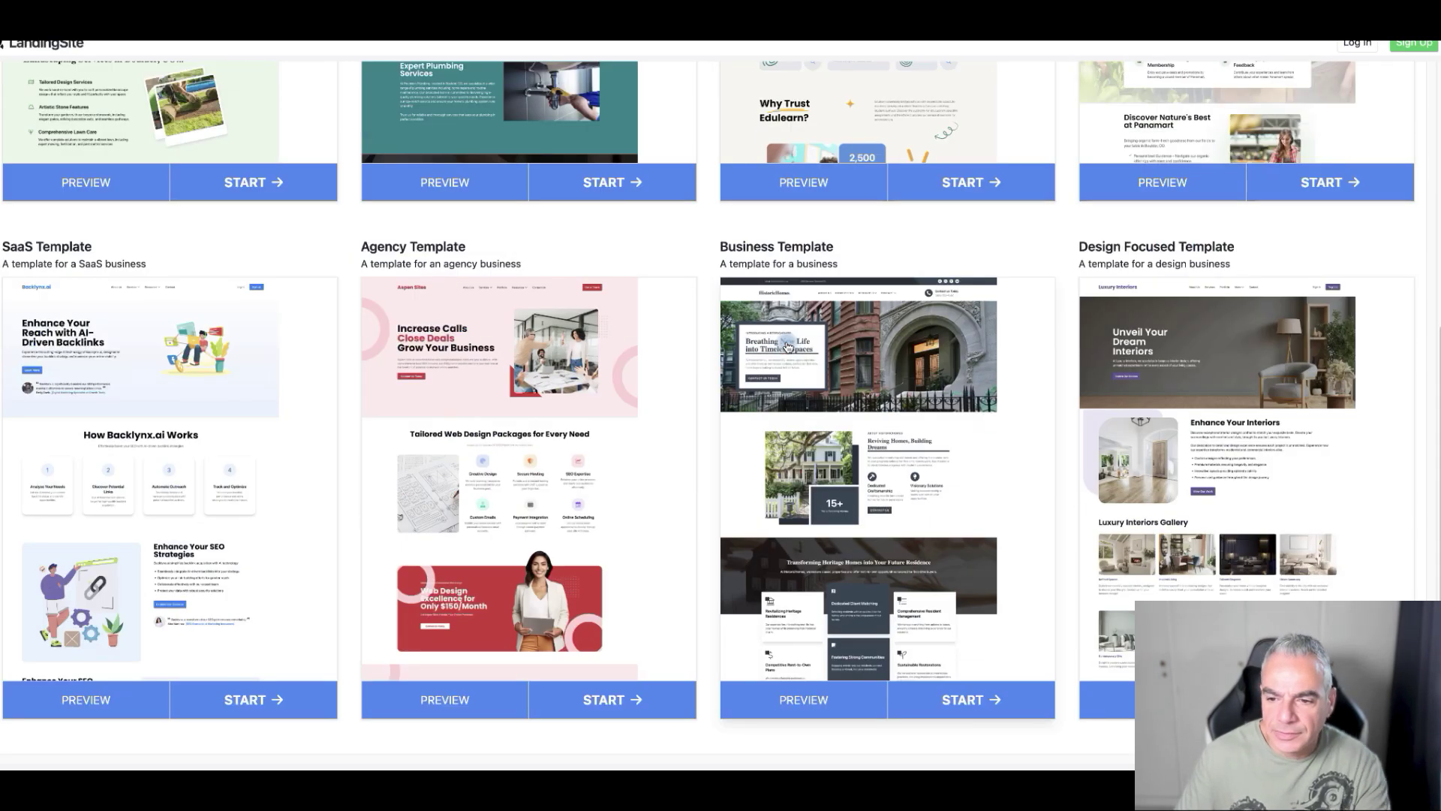
pyautogui.scroll(6, 787, 346)
pyautogui.scroll(-6, 788, 346)
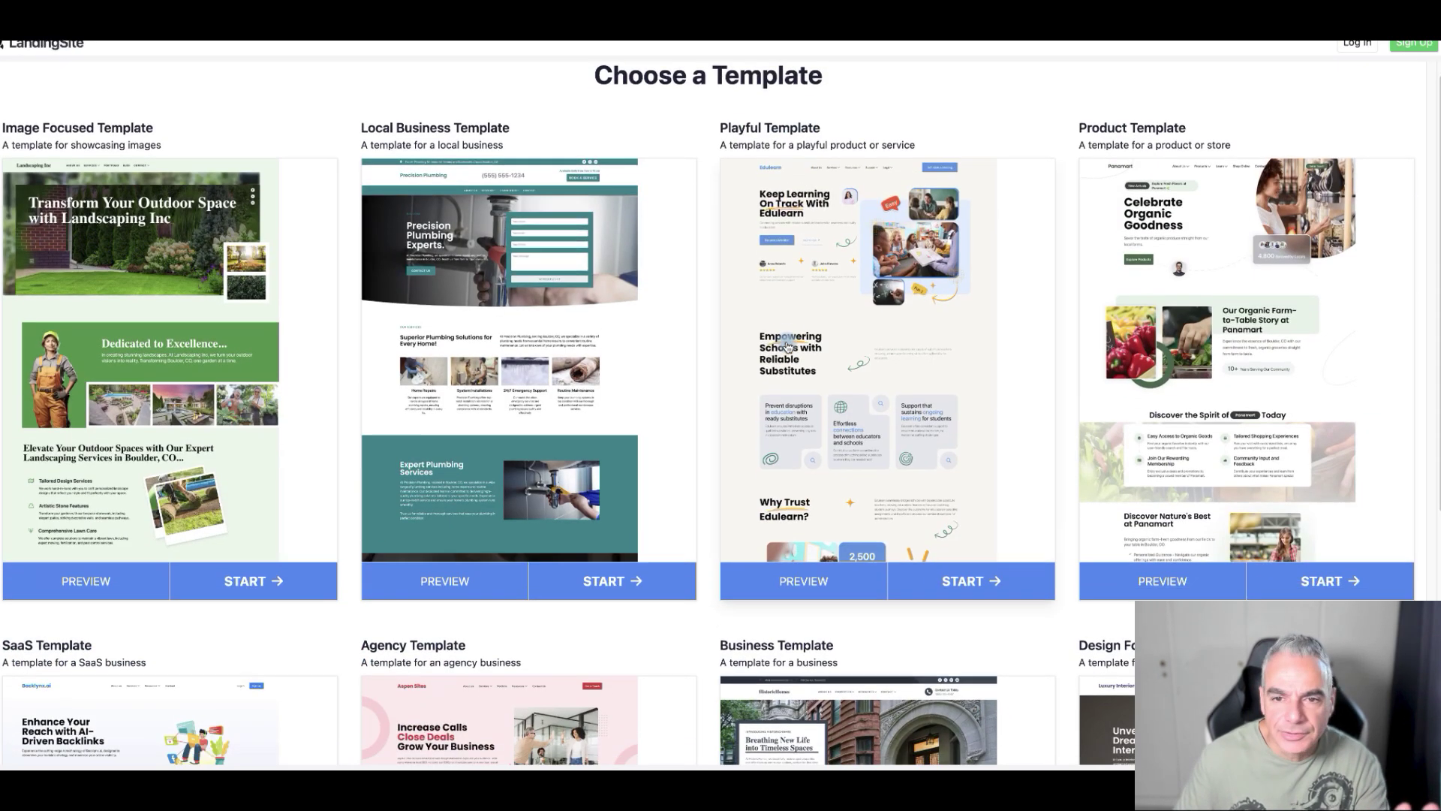
pyautogui.scroll(6, 787, 346)
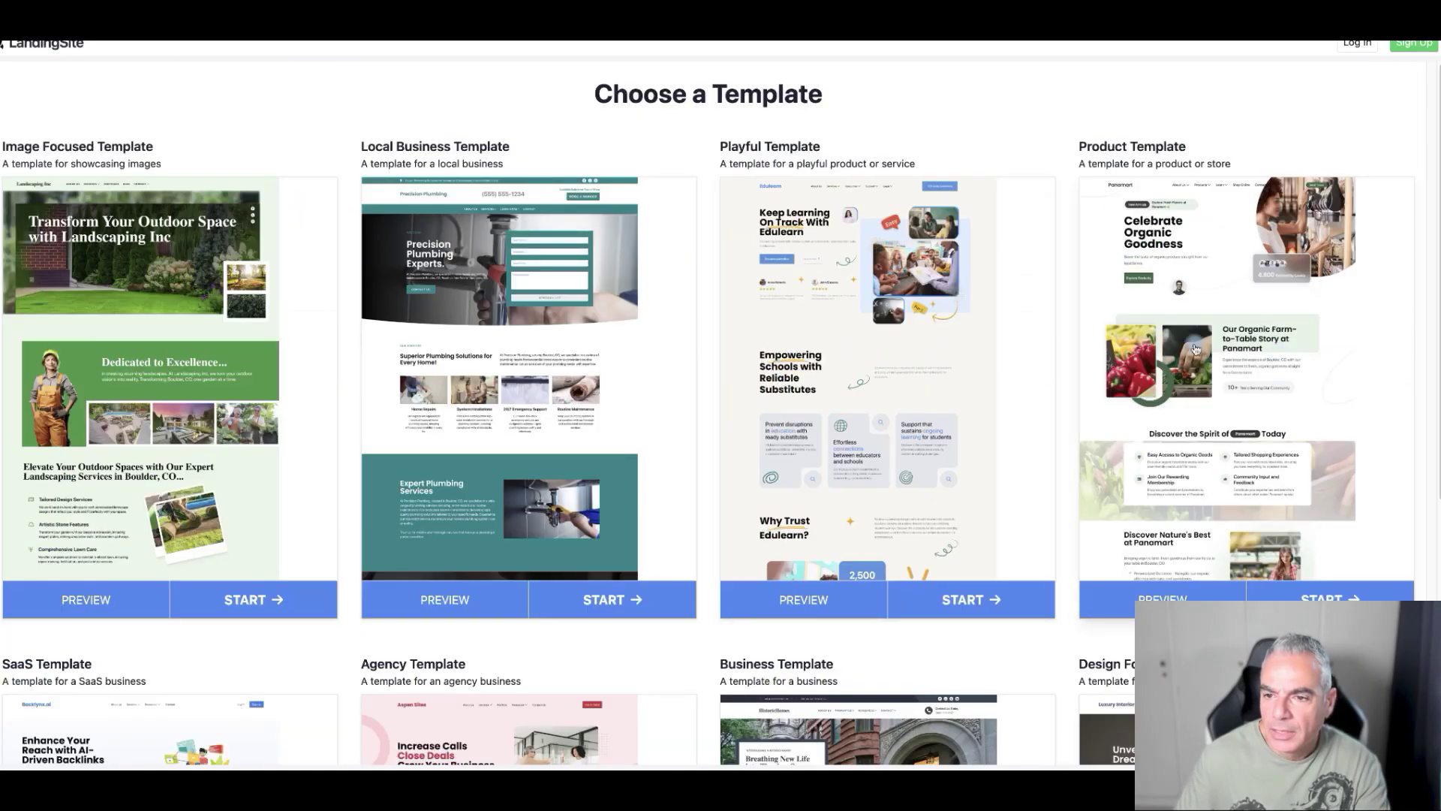
pyautogui.click(1322, 583)
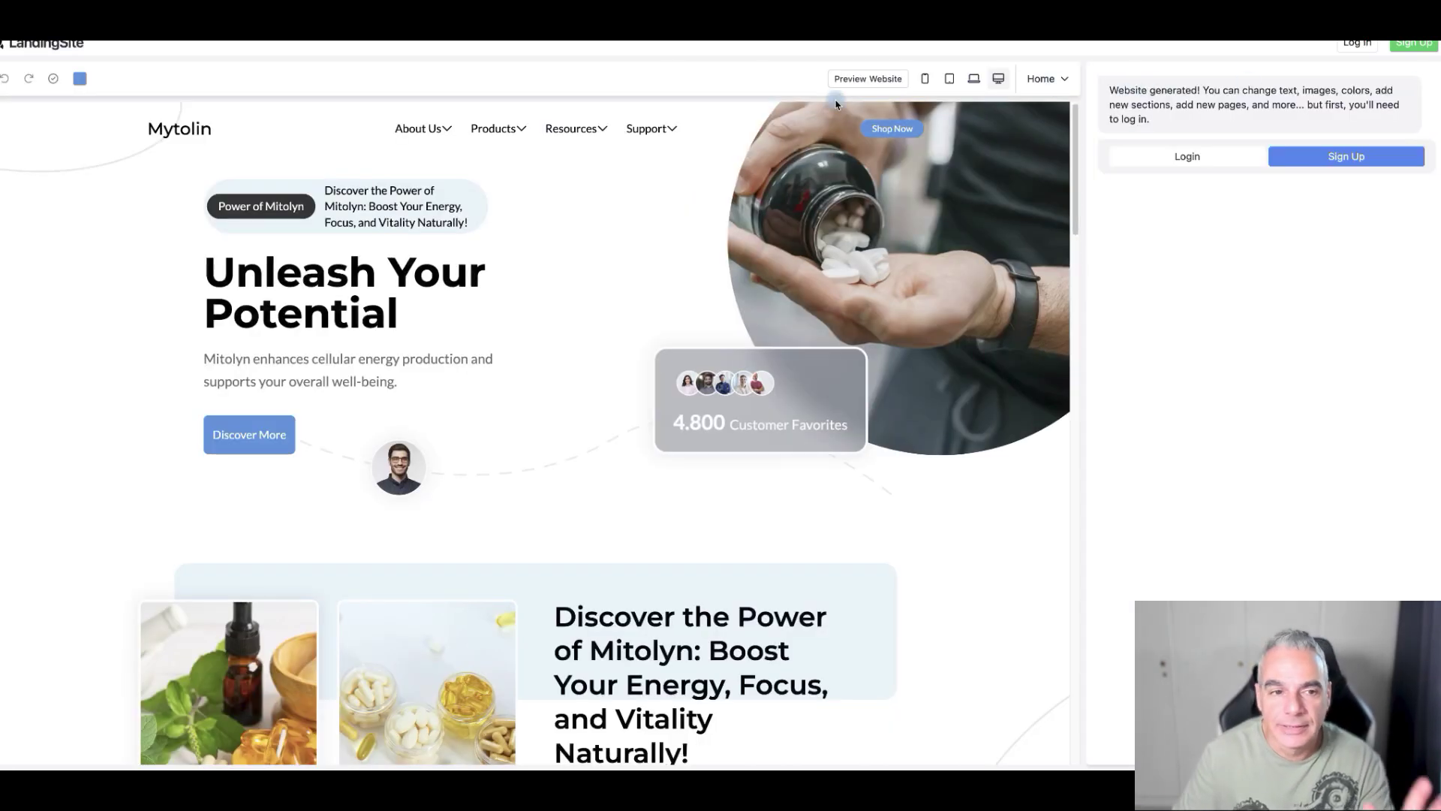
# - Scroll through the generated Mytolin site, then follow Discover More to Product Details
pyautogui.scroll(-5, 741, 195)
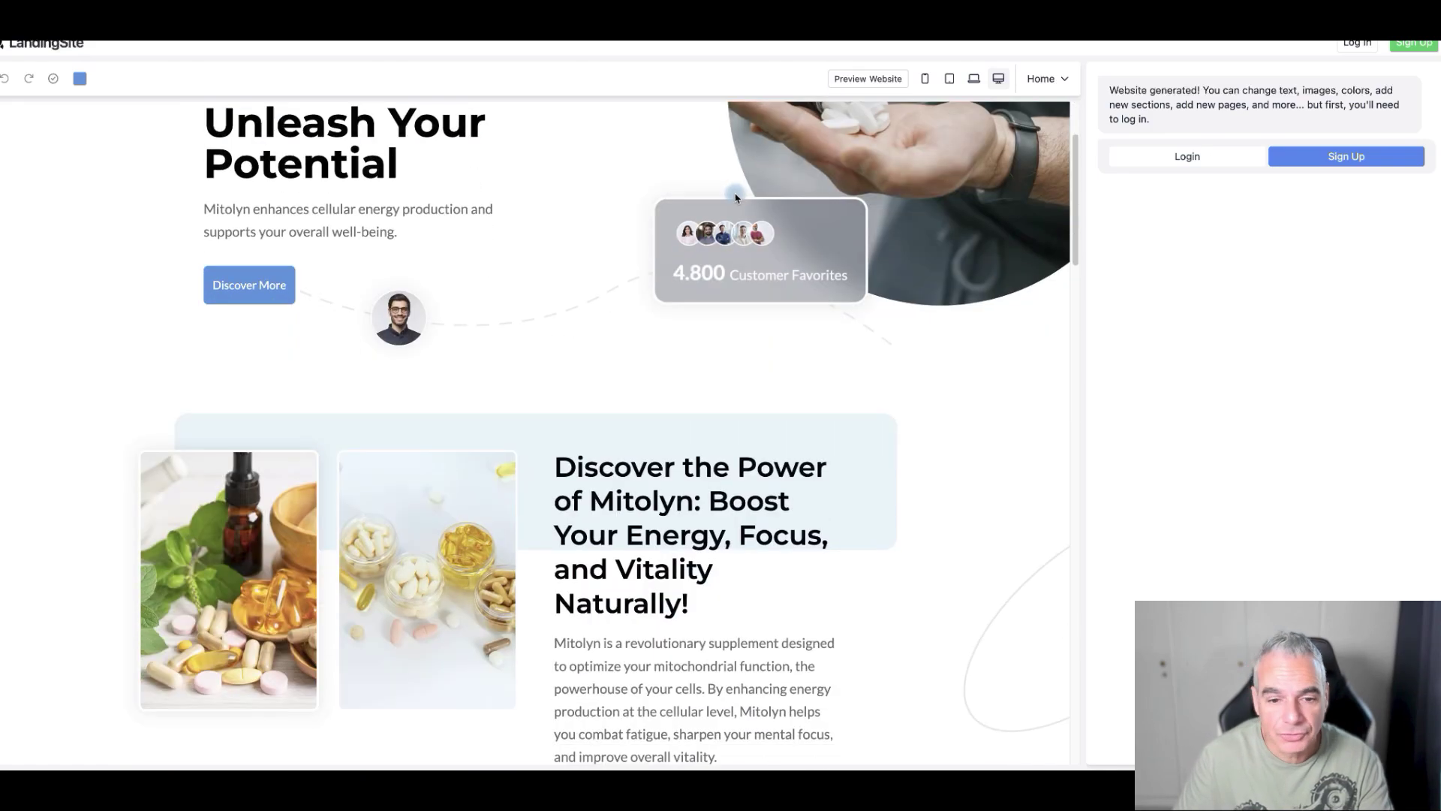
pyautogui.scroll(-15, 743, 197)
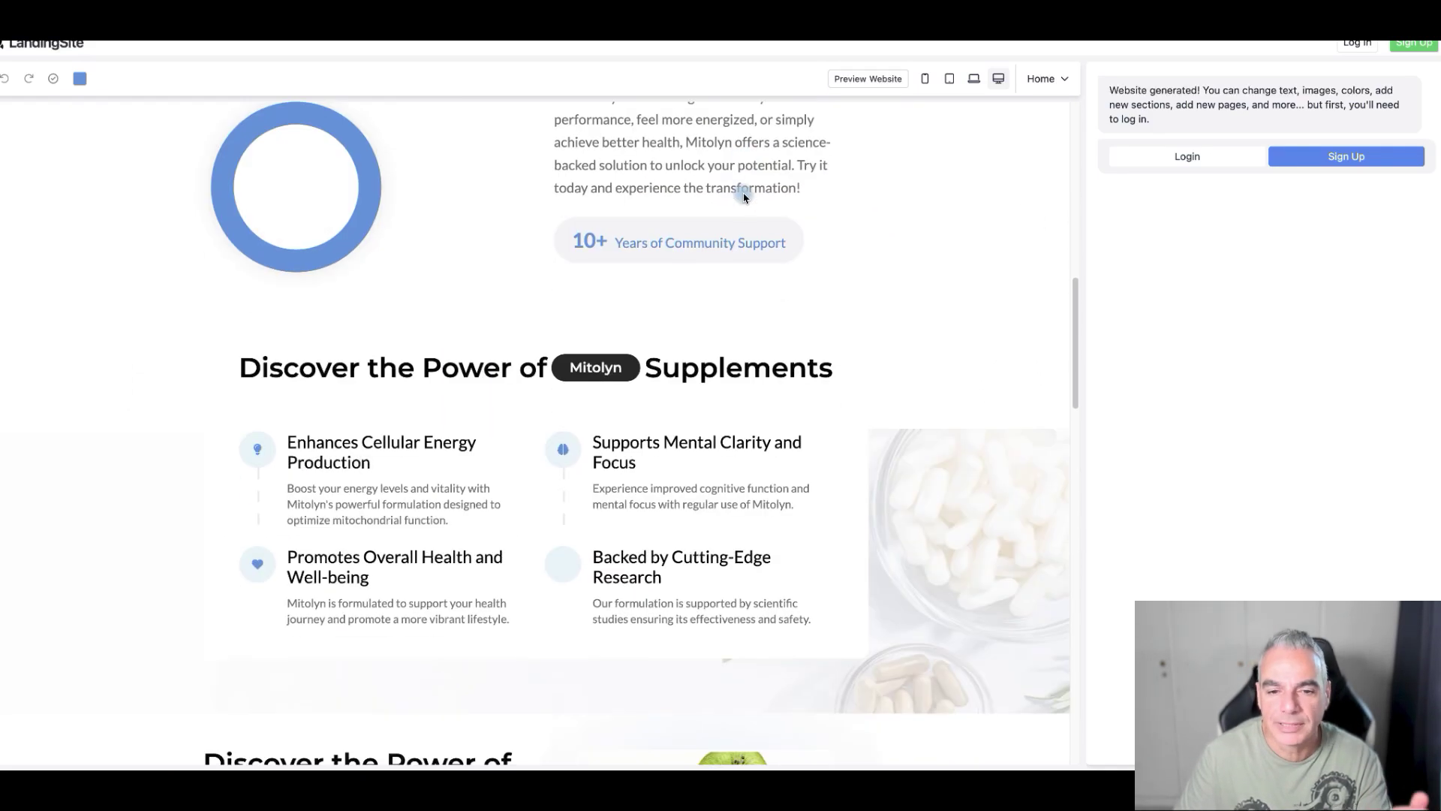
pyautogui.scroll(-1, 743, 197)
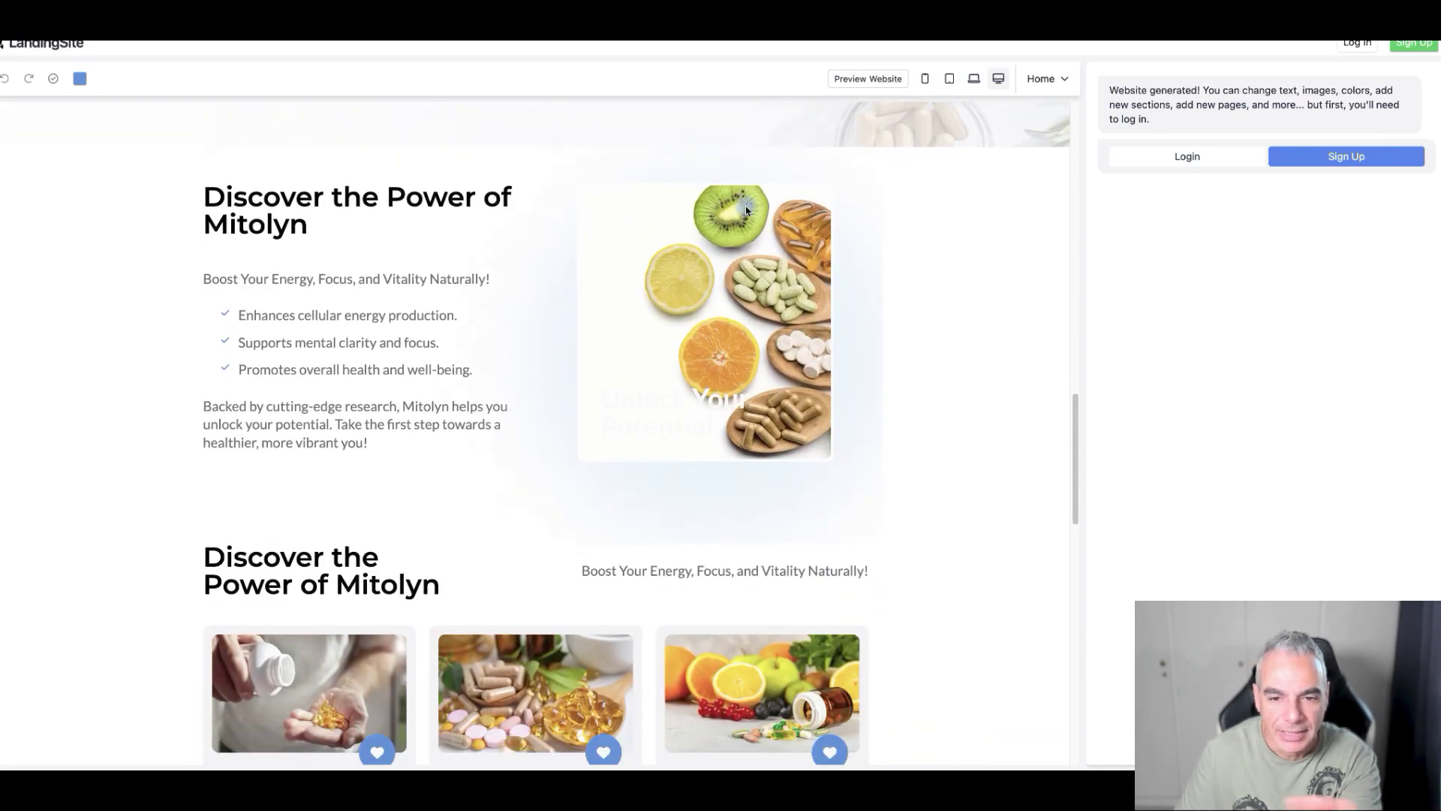
pyautogui.scroll(-3, 745, 210)
pyautogui.scroll(-3, 745, 211)
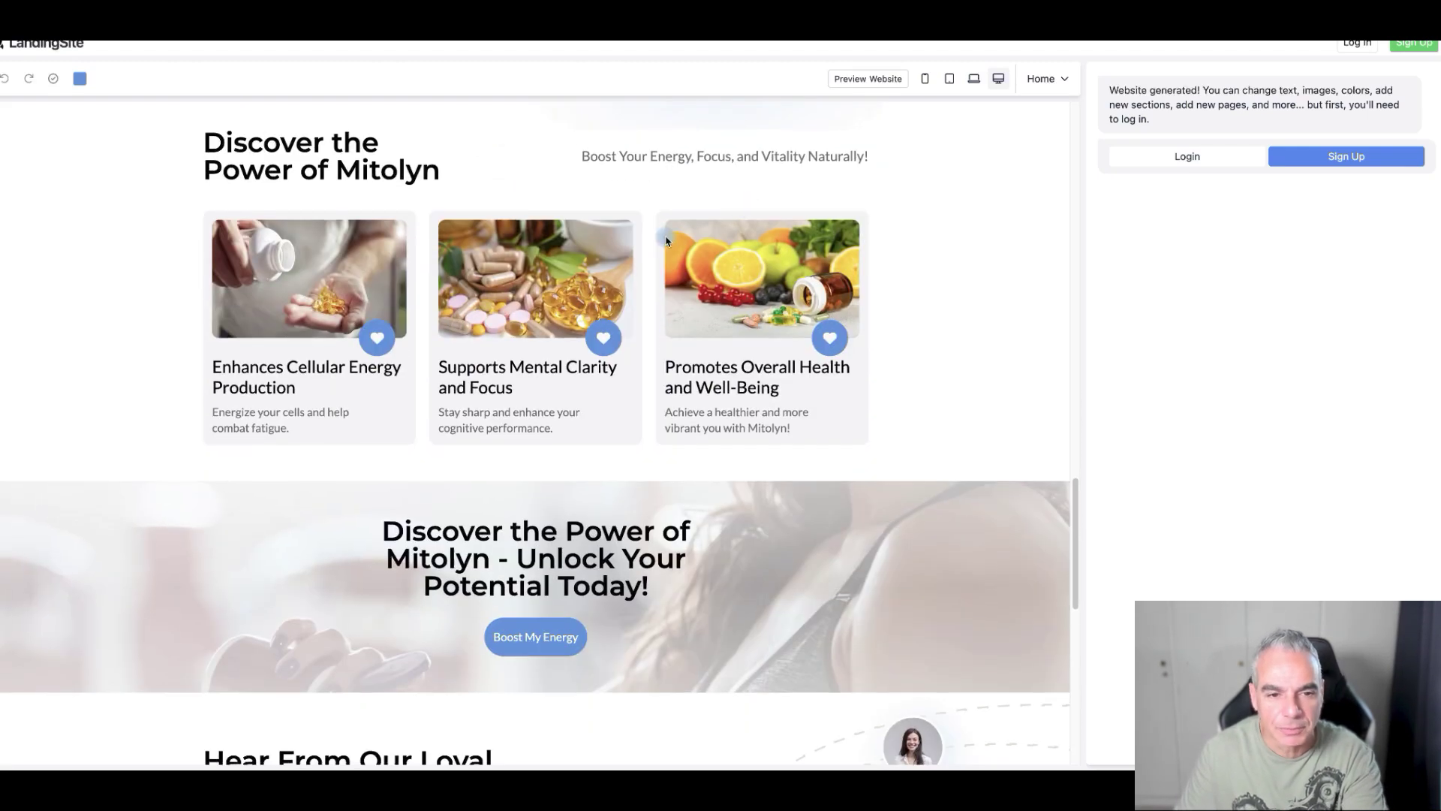
pyautogui.scroll(-9, 722, 406)
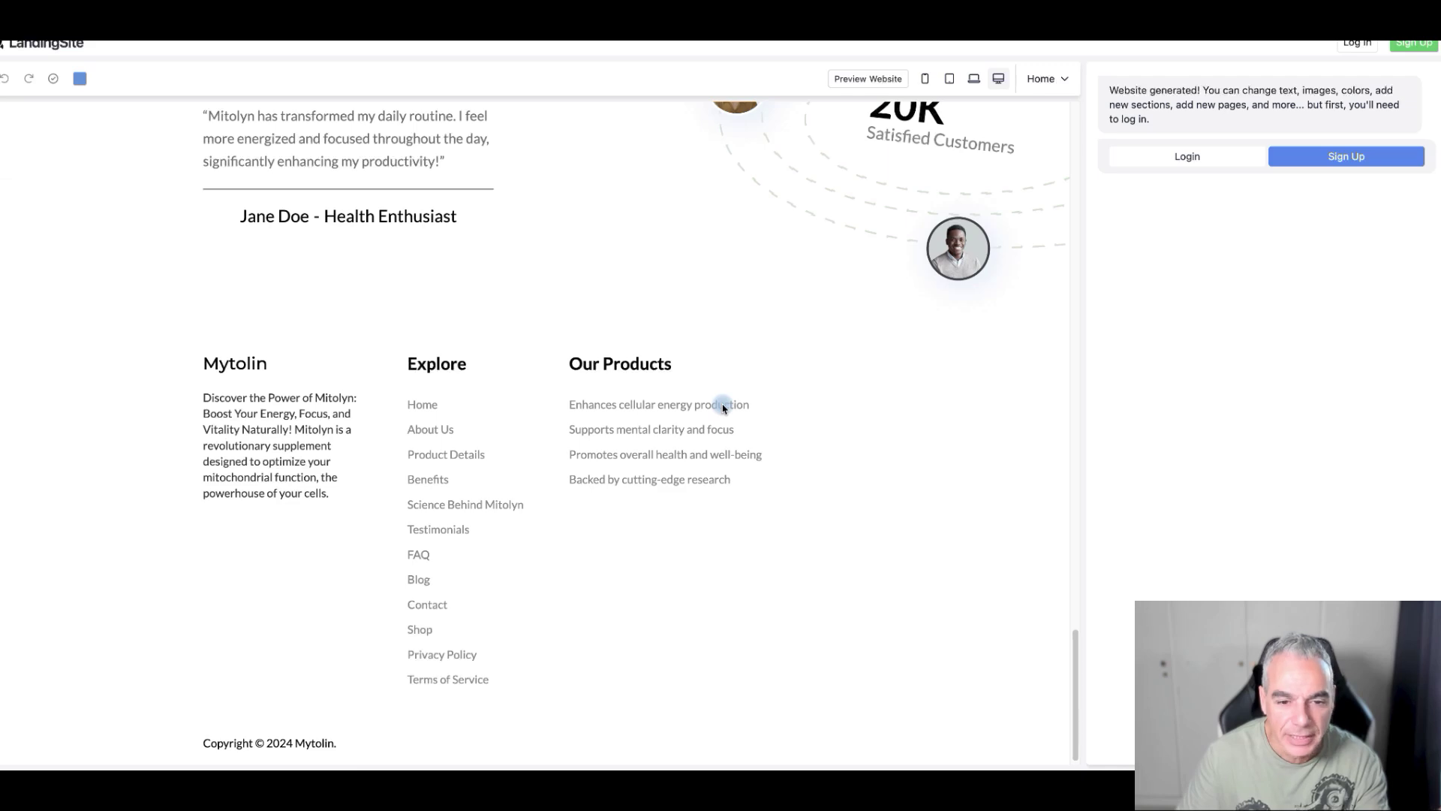
pyautogui.scroll(15, 722, 405)
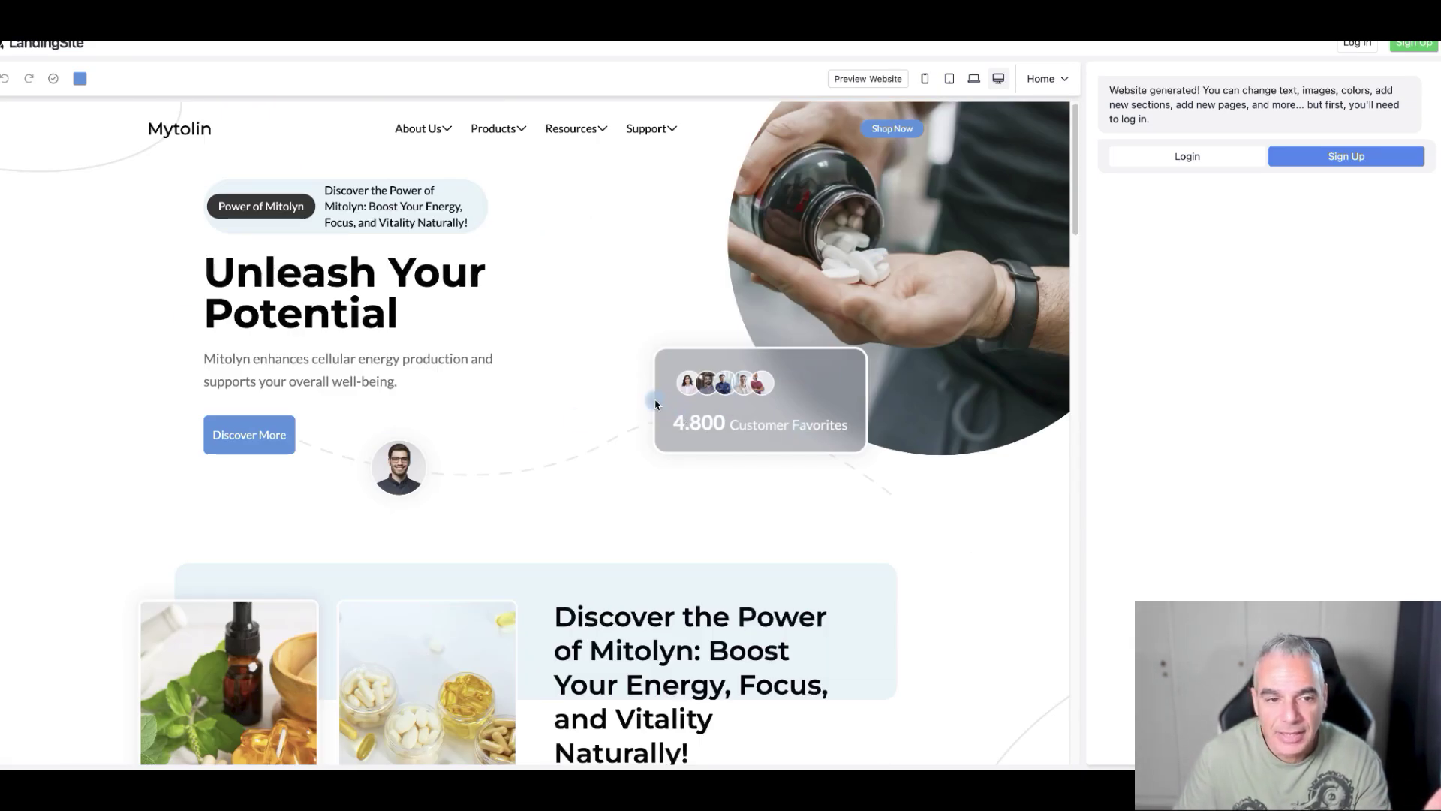
pyautogui.click(247, 426)
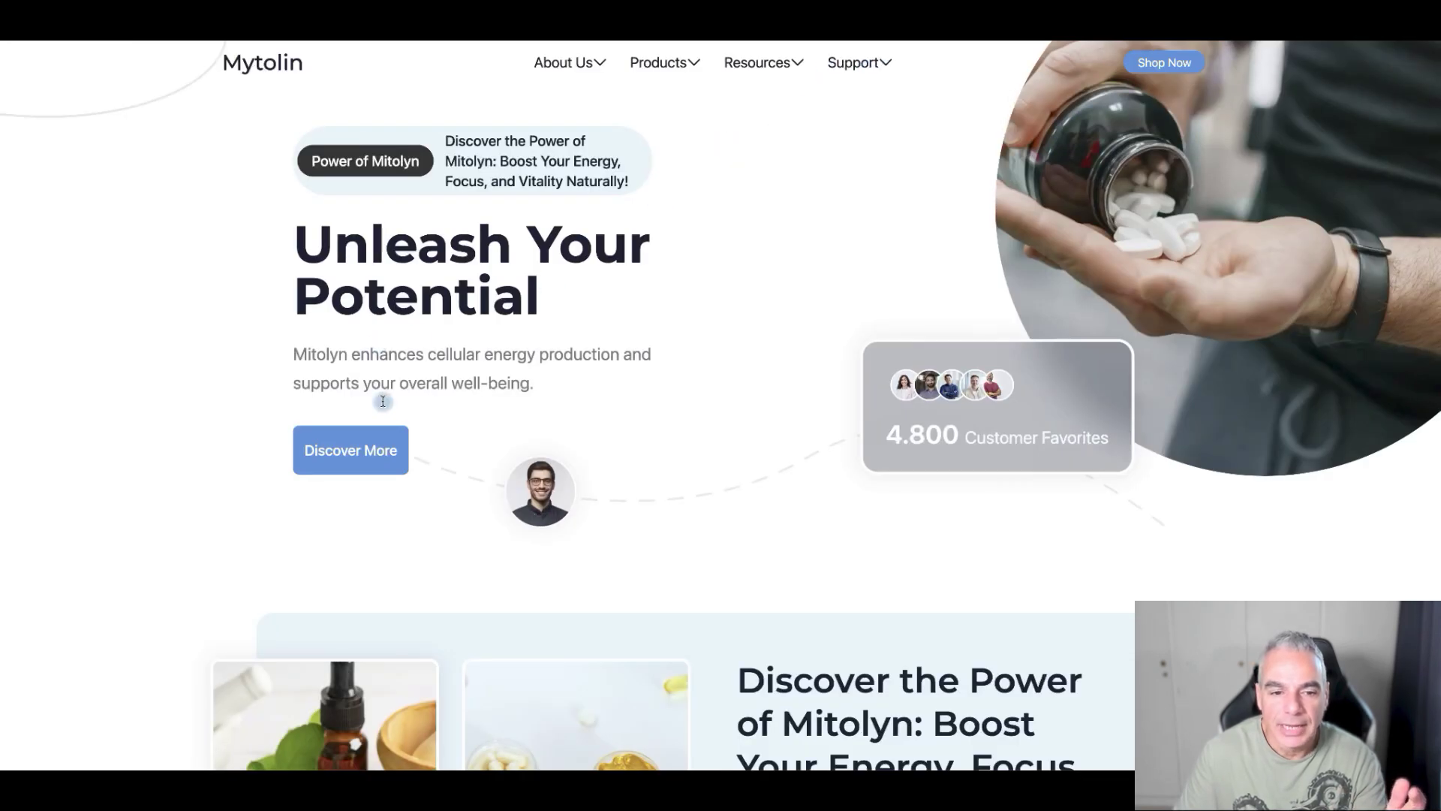
# - Scroll through the generated Mitolyn website and copy the affiliate tracking link
pyautogui.scroll(-10, 386, 451)
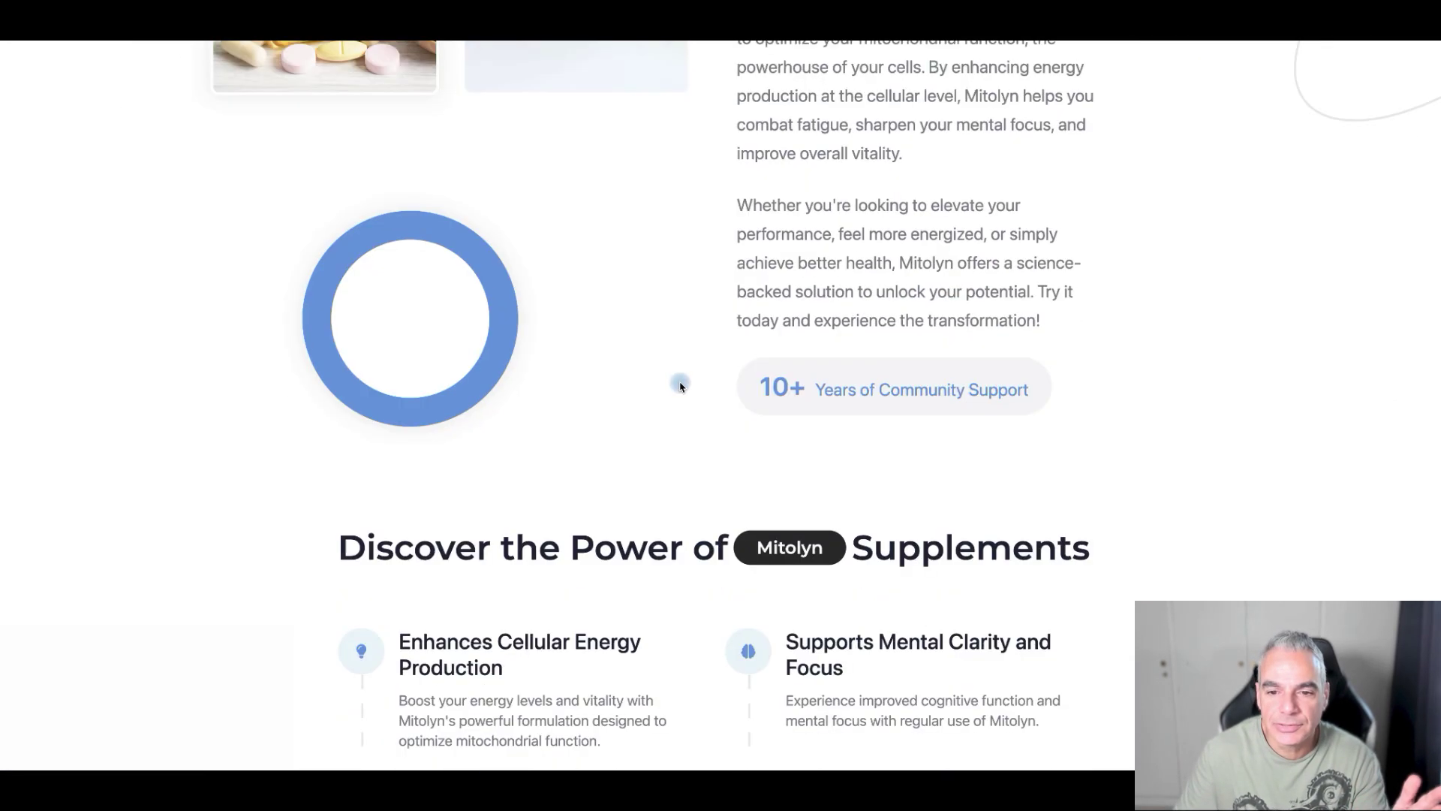
pyautogui.scroll(-5, 871, 383)
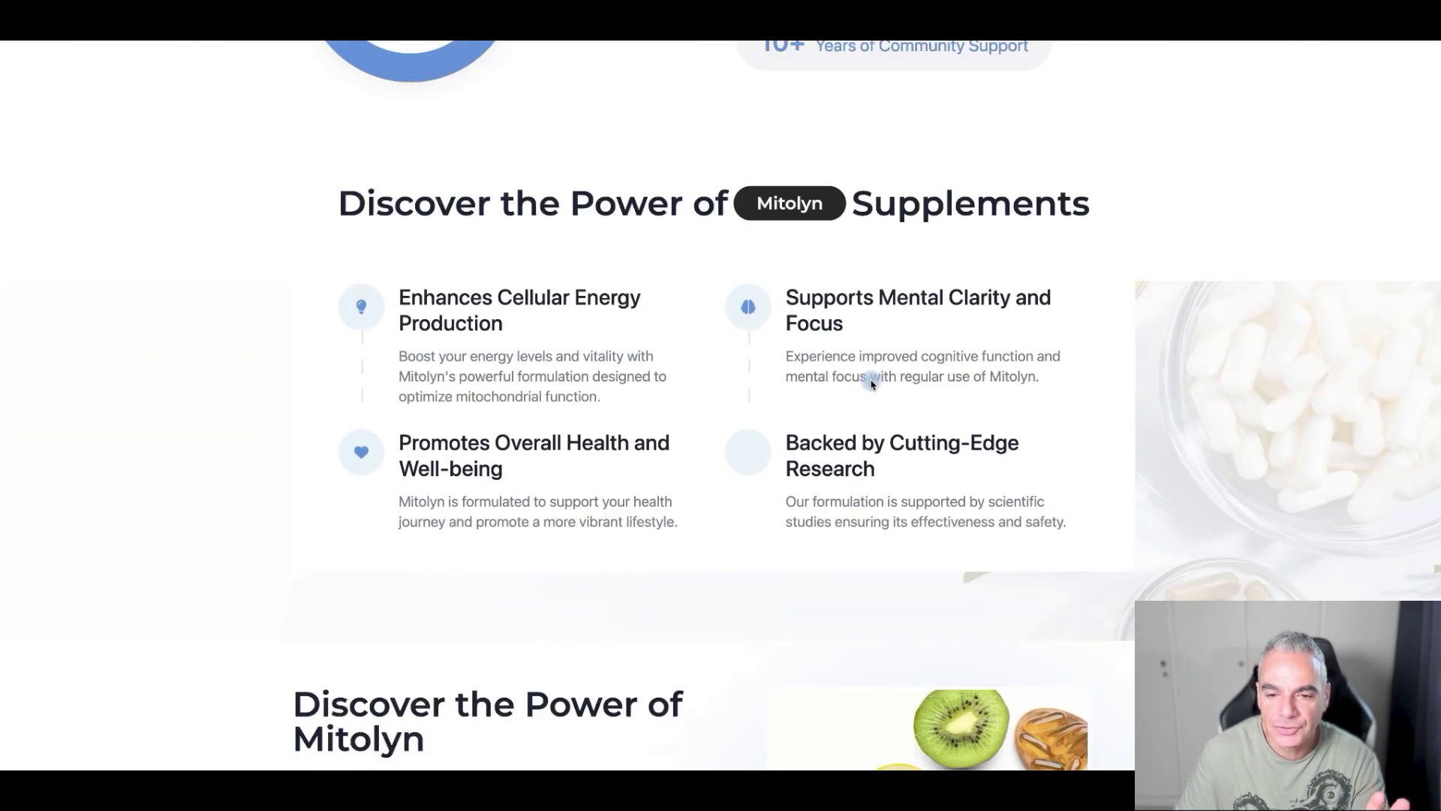
pyautogui.scroll(-10, 870, 383)
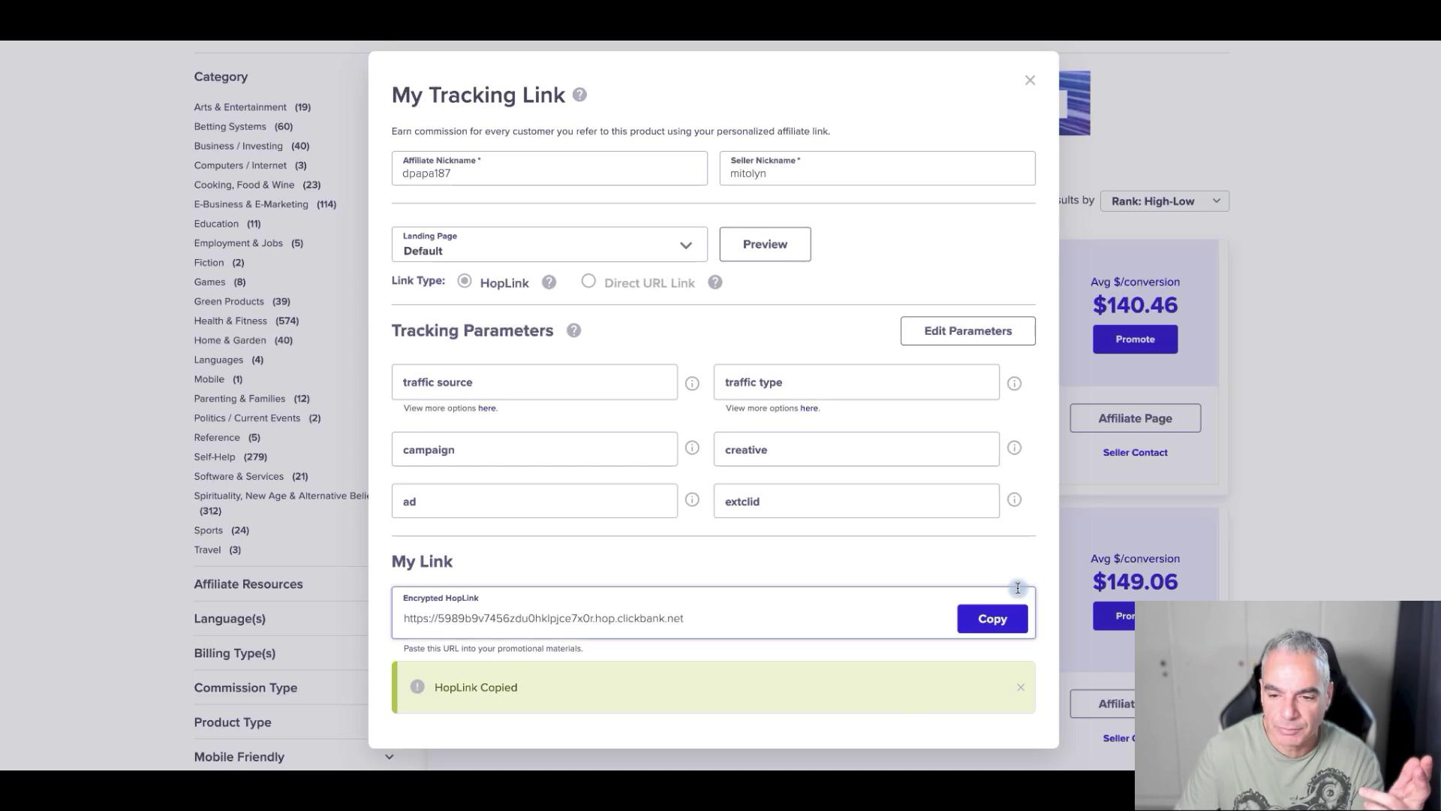
pyautogui.click(1006, 617)
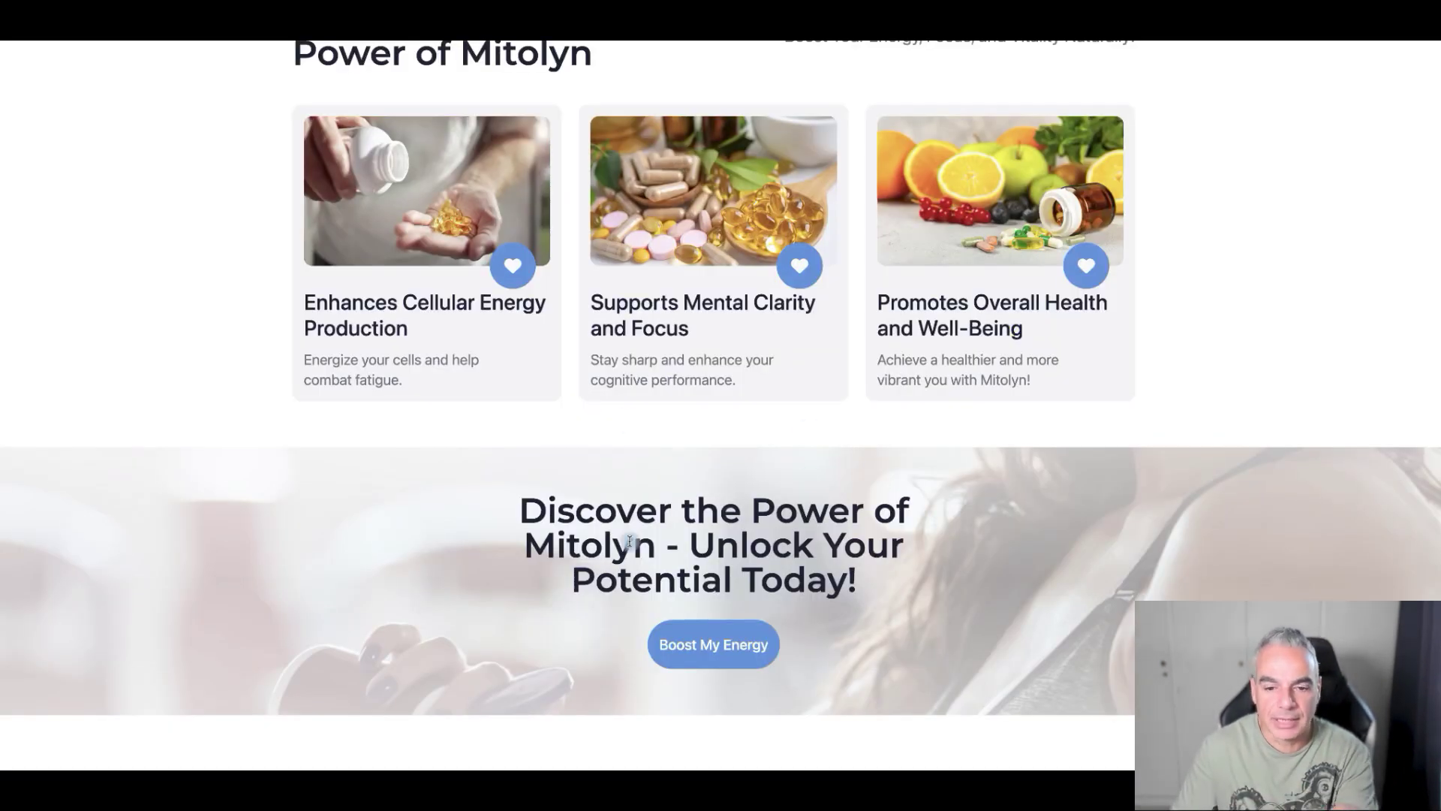
pyautogui.scroll(-5, 704, 629)
pyautogui.scroll(-6, 676, 381)
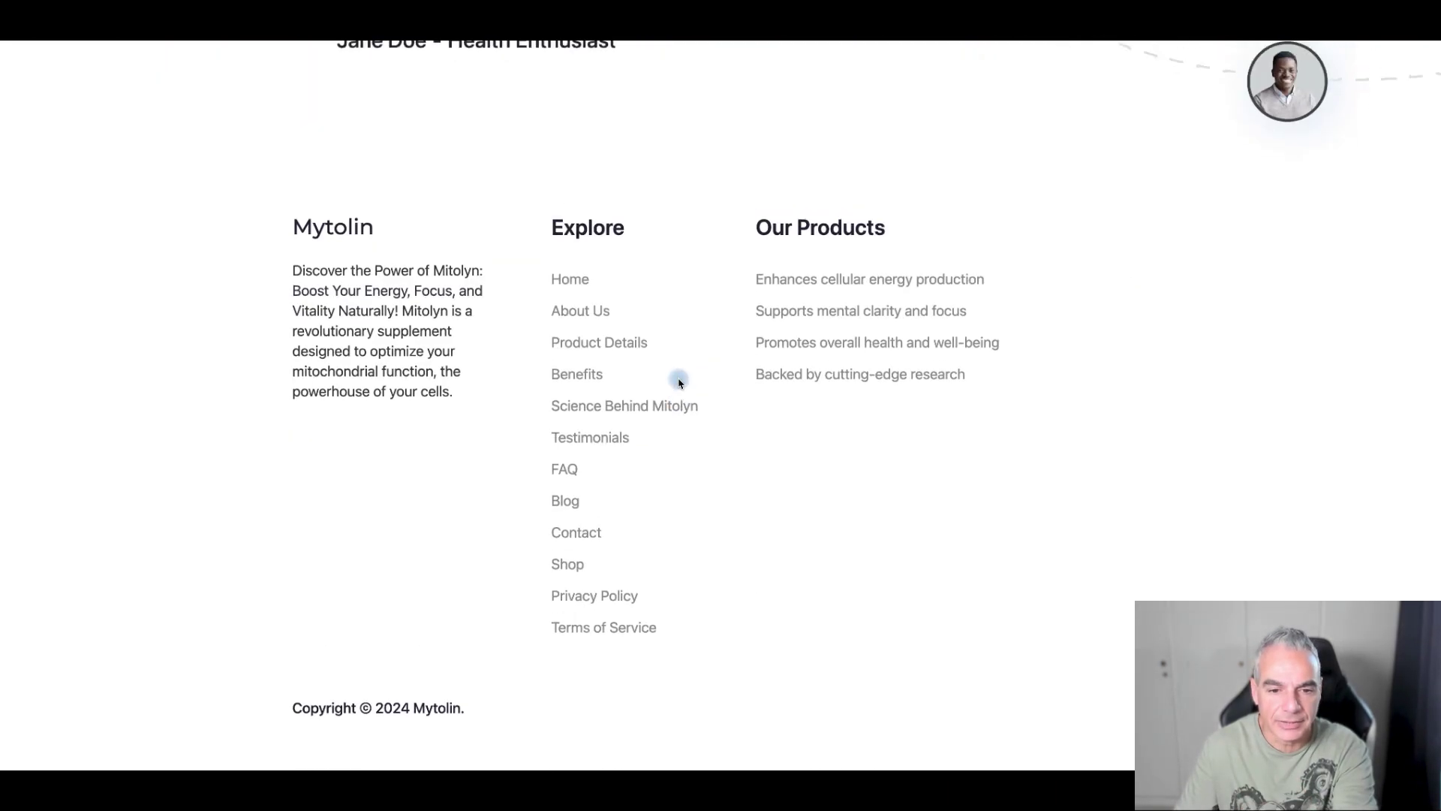
pyautogui.scroll(10, 678, 383)
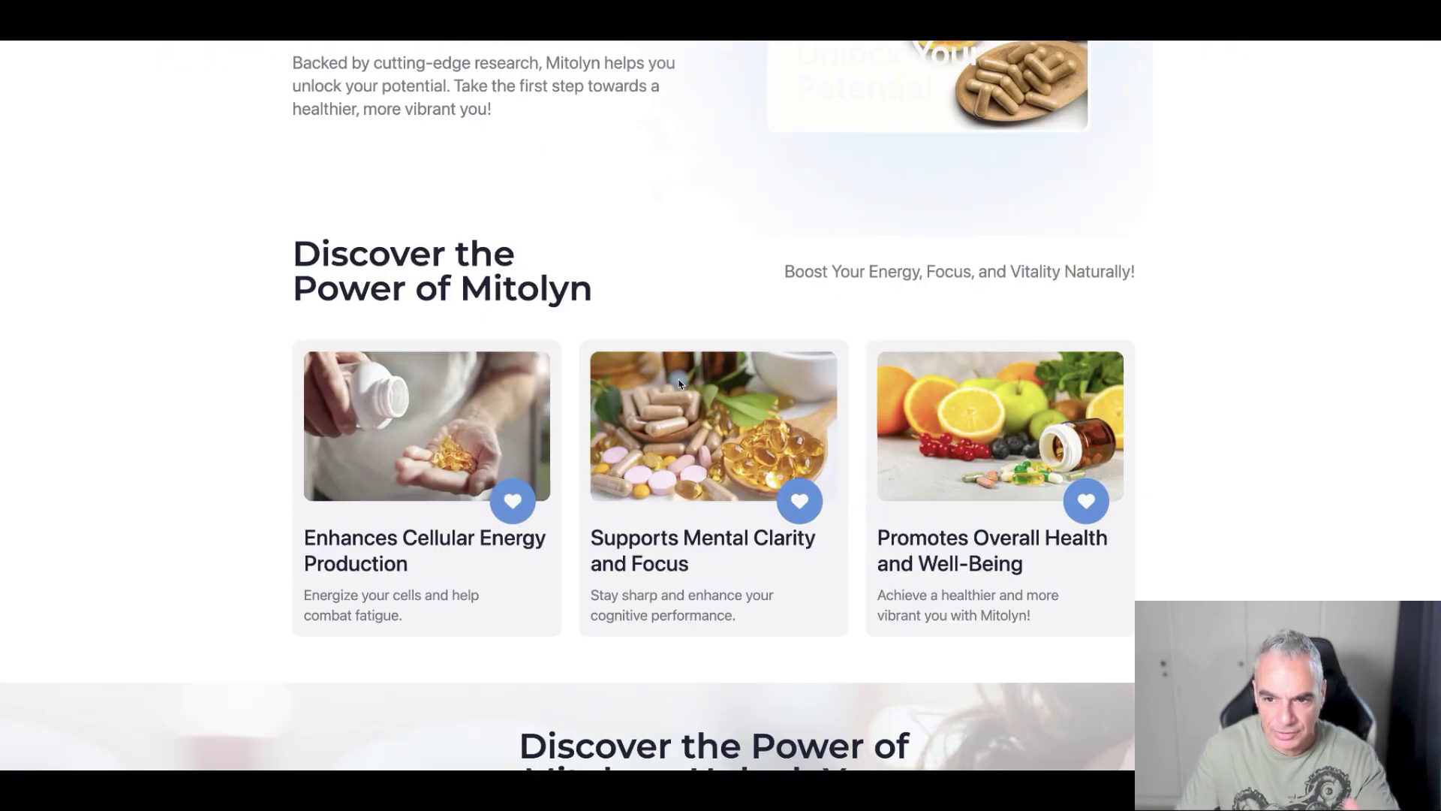
pyautogui.scroll(10, 680, 383)
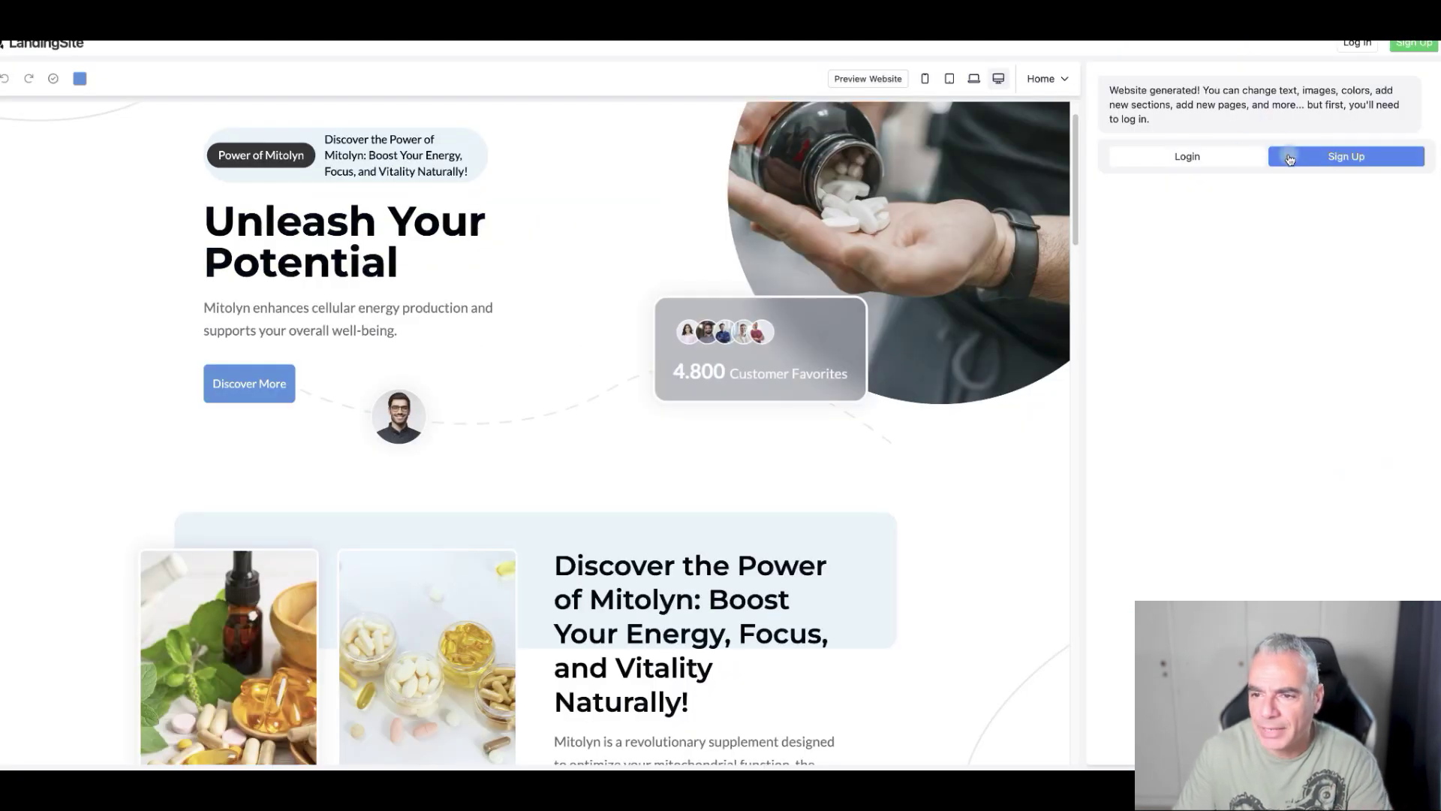
# - Log in to Landingsite.ai with the saved account e-mail and autofilled password
pyautogui.click(1178, 157)
pyautogui.click(670, 408)
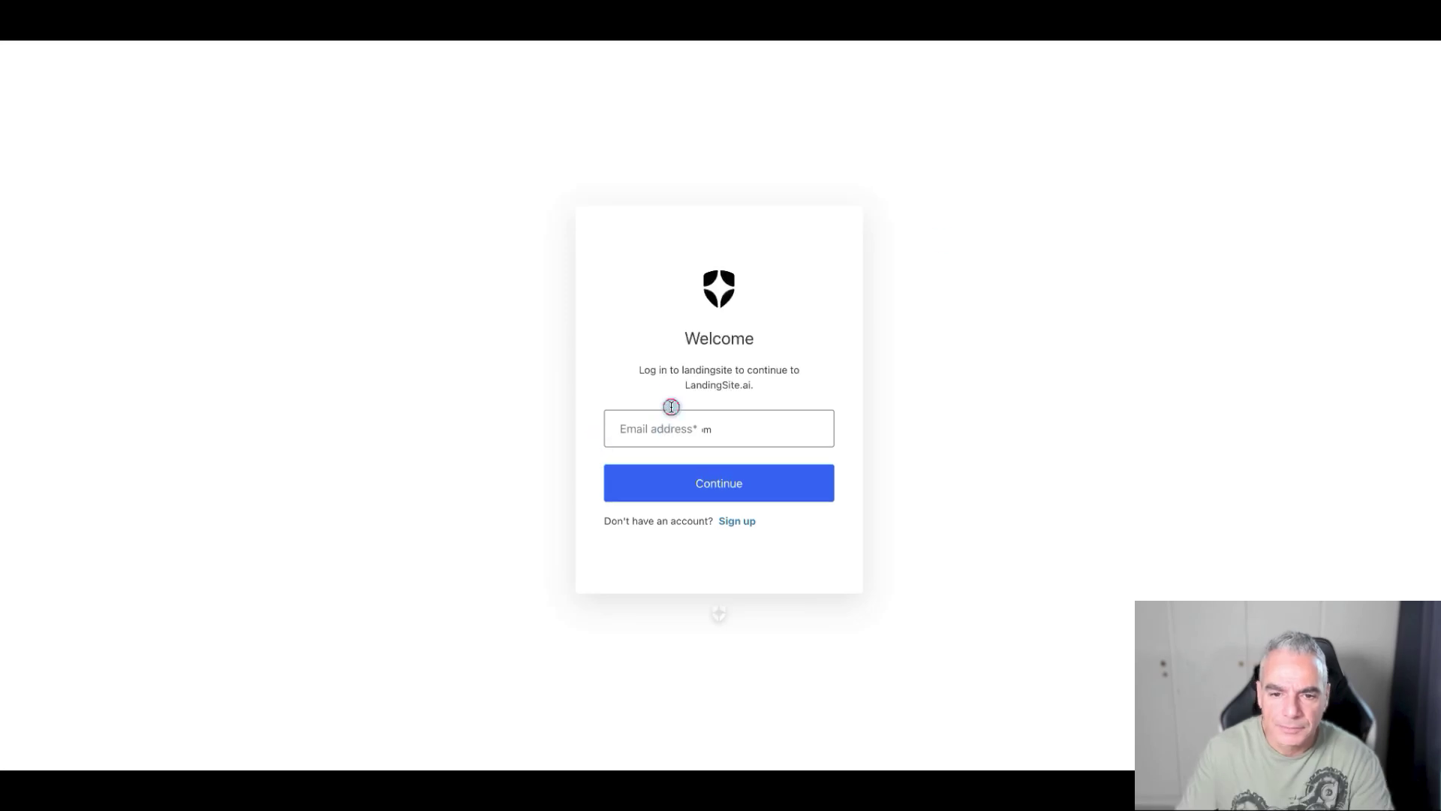
pyautogui.click(714, 473)
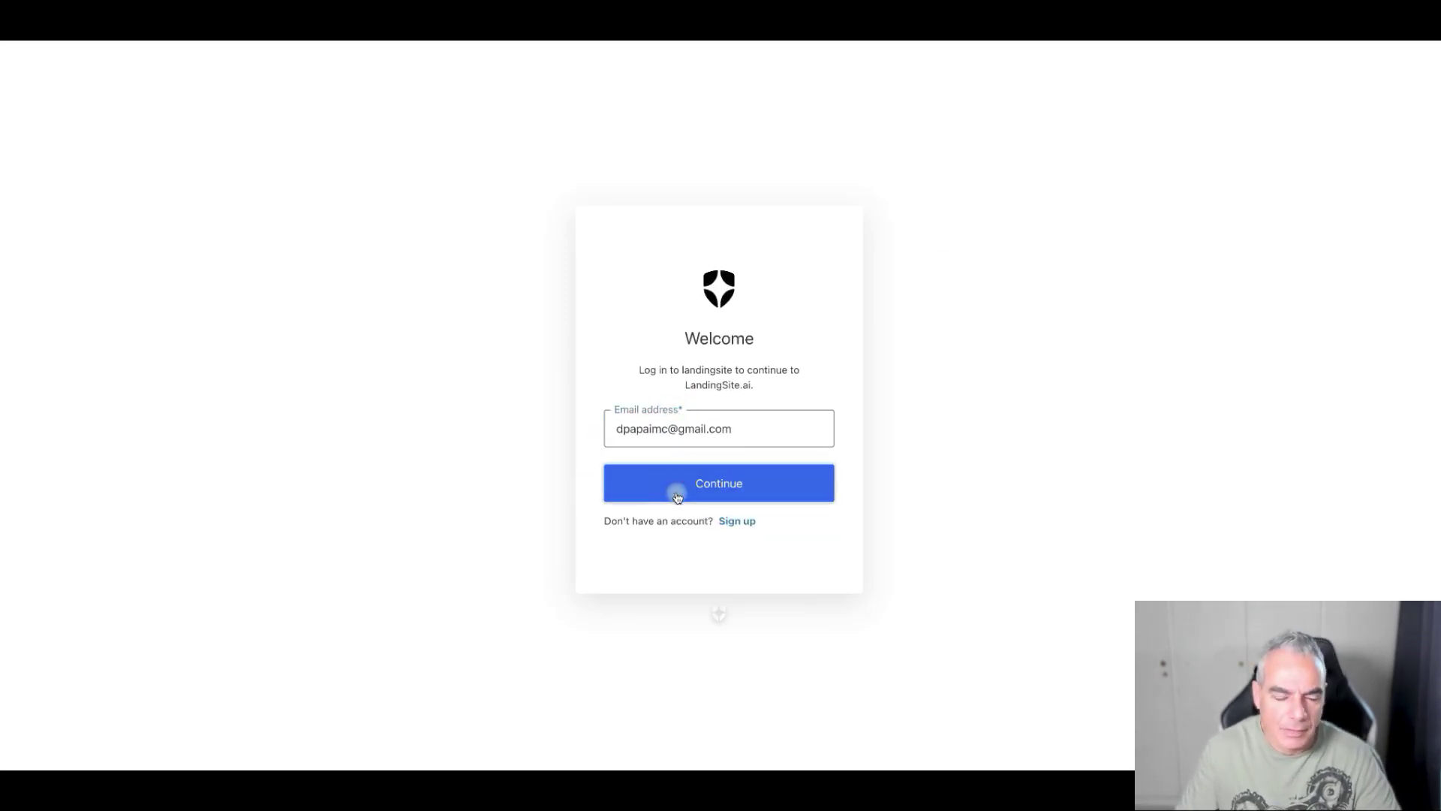
pyautogui.click(677, 496)
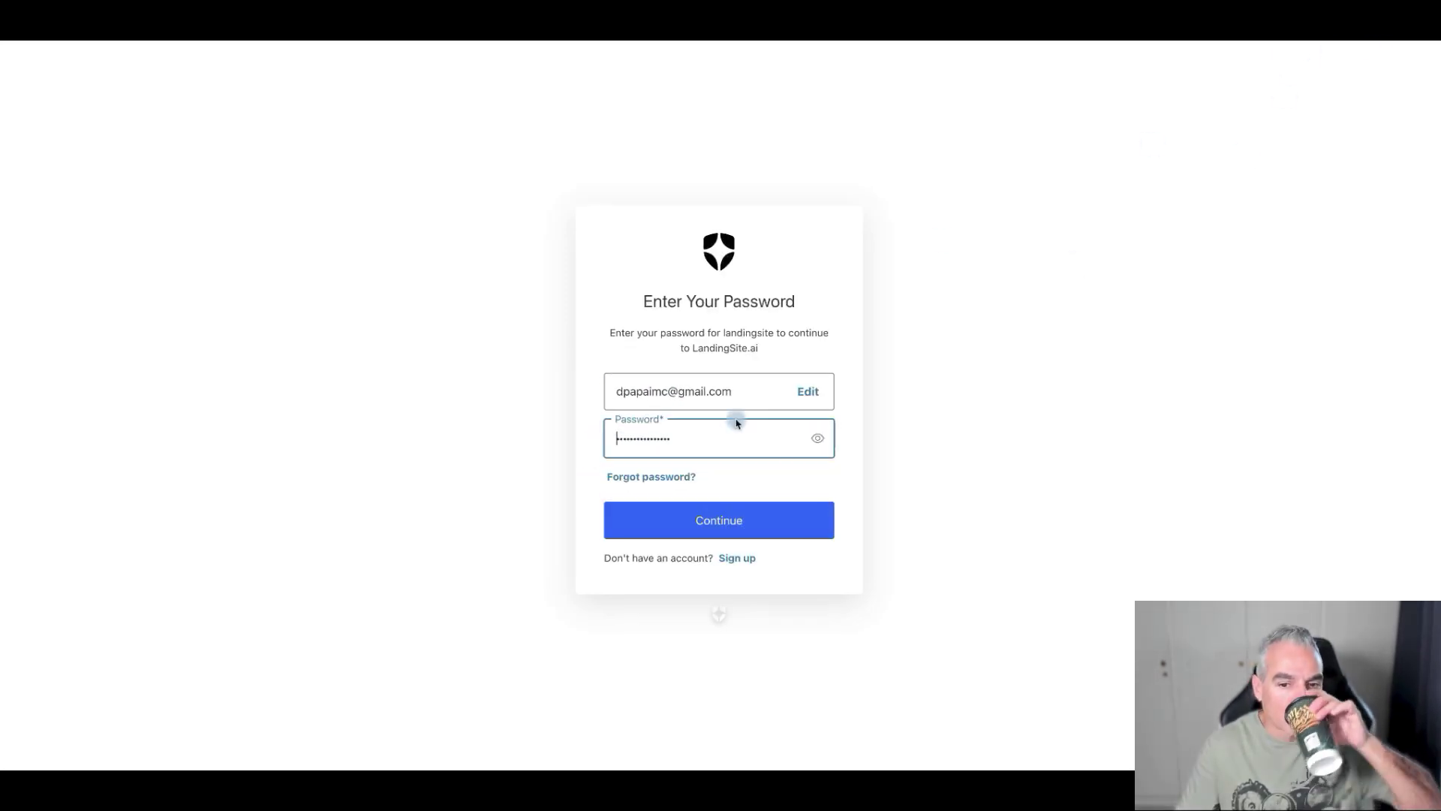
pyautogui.click(689, 508)
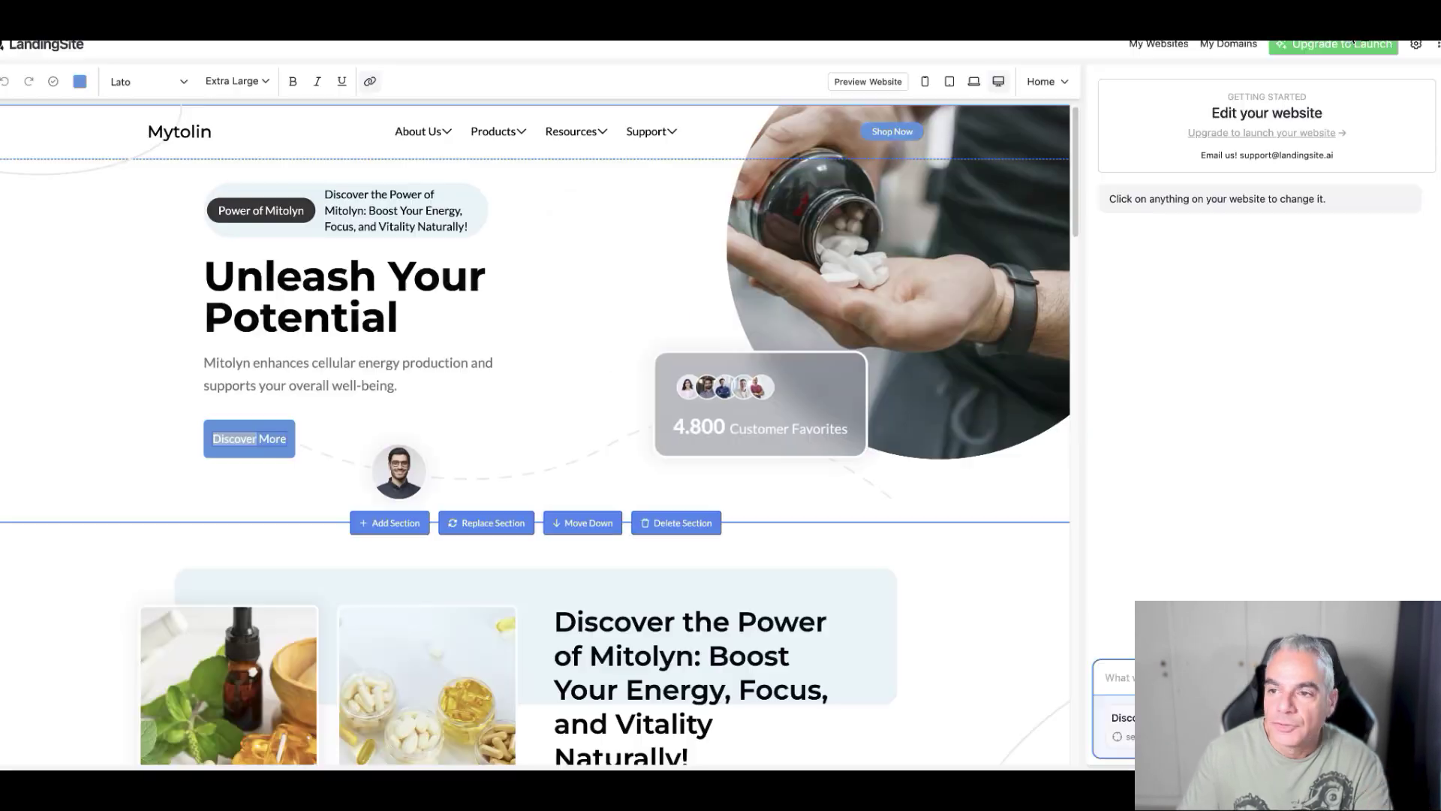
# - Have the AI chat link the Discover More button to the ClickBank HopLink, then preview the site
pyautogui.scroll(-3, 493, 280)
pyautogui.scroll(-10, 492, 284)
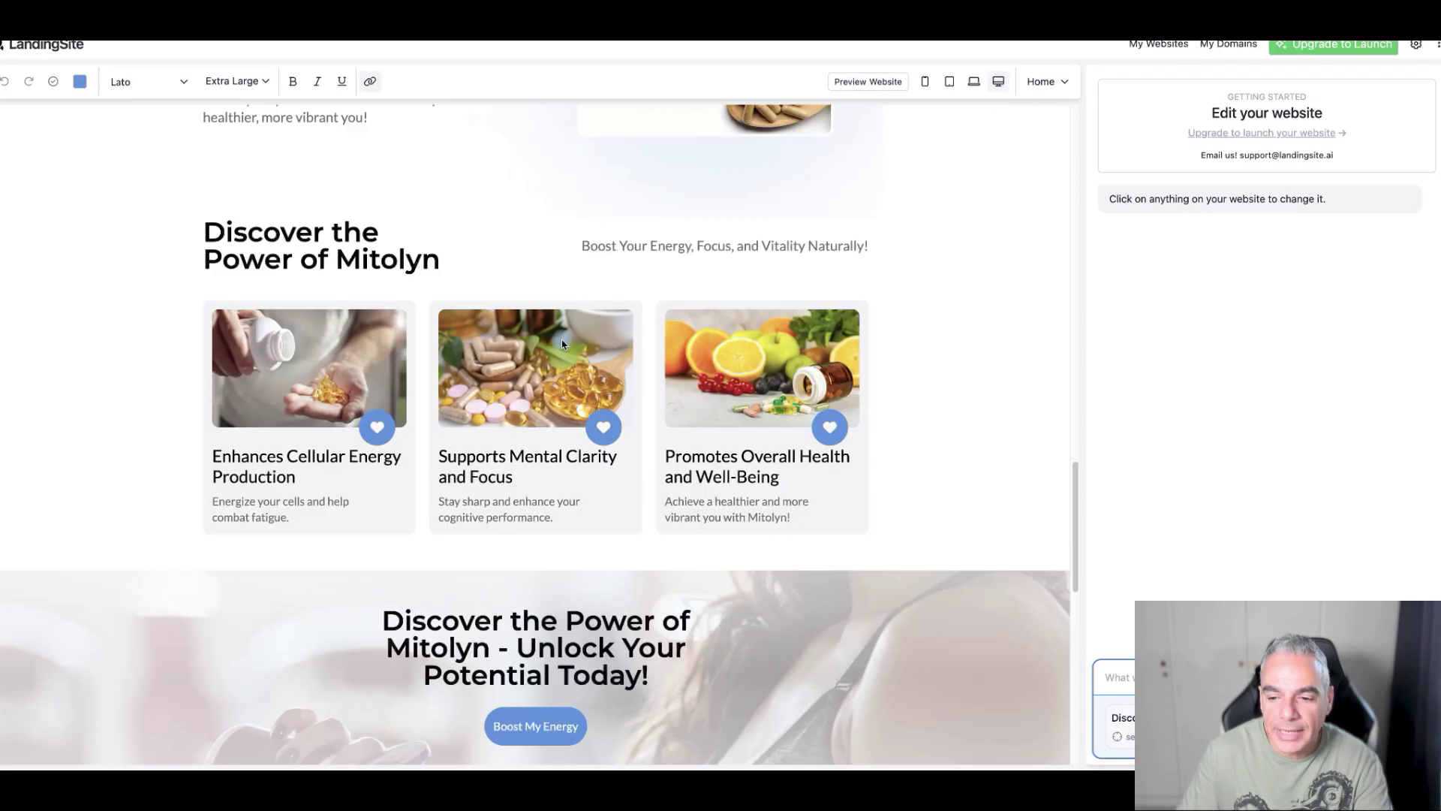
pyautogui.scroll(15, 571, 335)
pyautogui.scroll(-5, 600, 338)
pyautogui.scroll(-2, 628, 349)
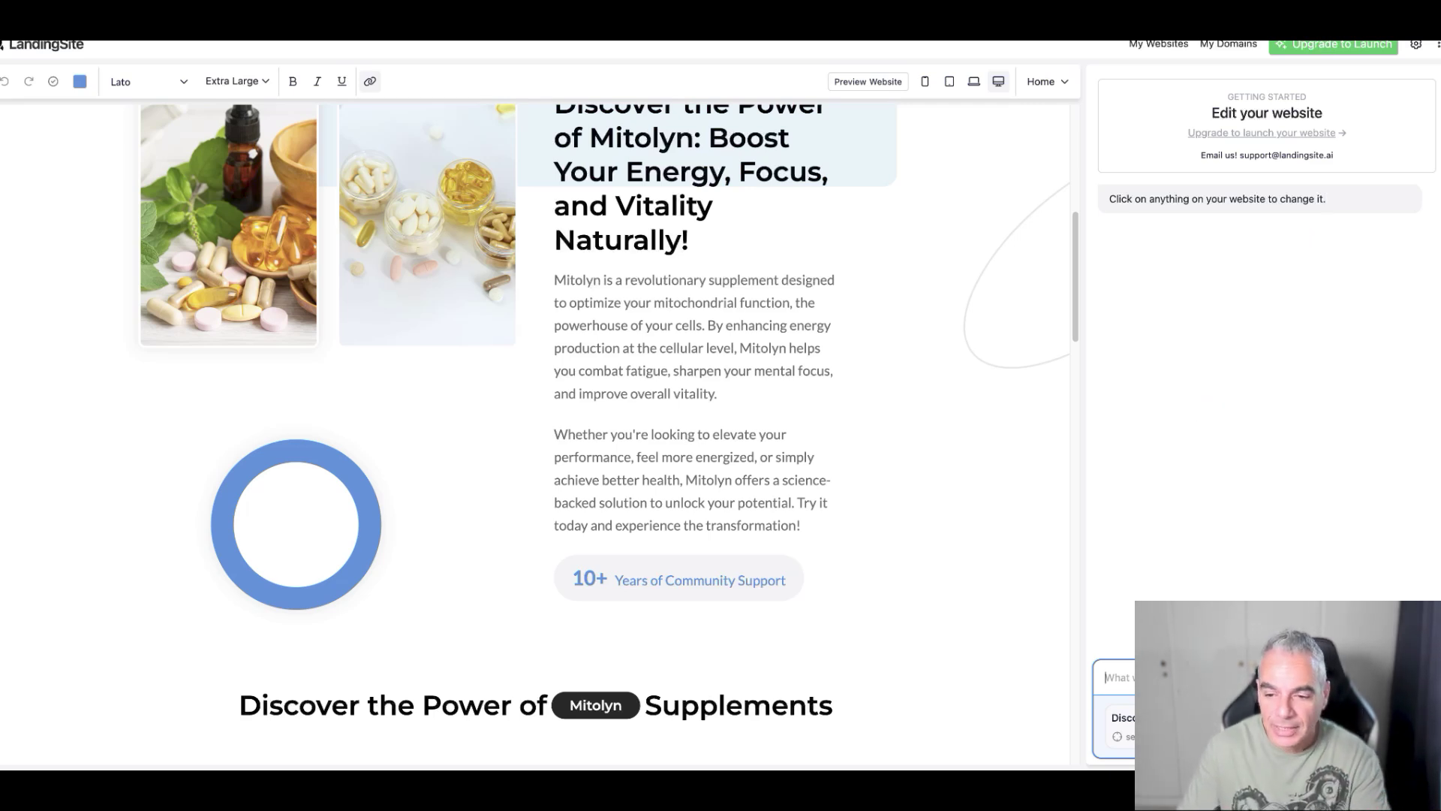
pyautogui.write('ii woul')
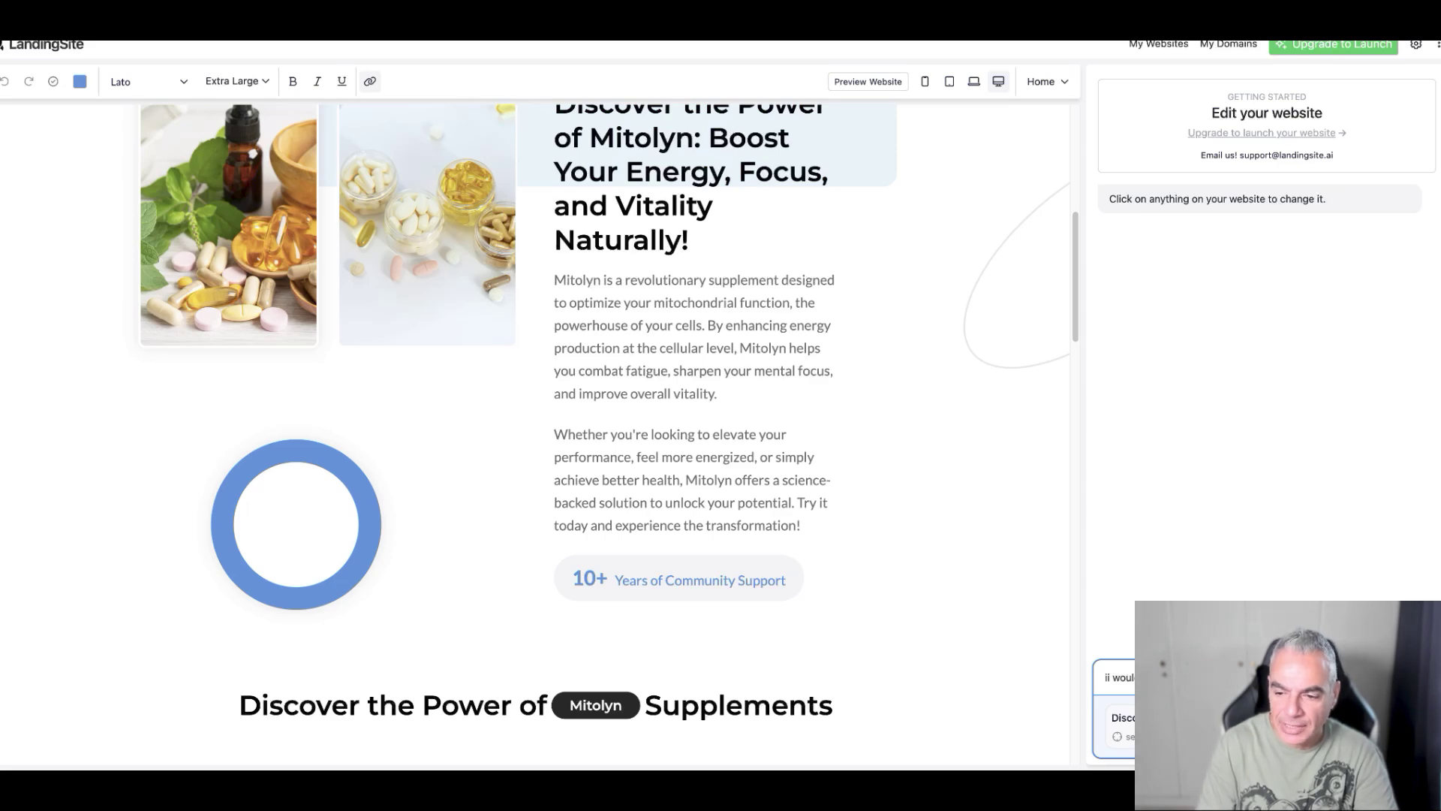
pyautogui.press('Return')
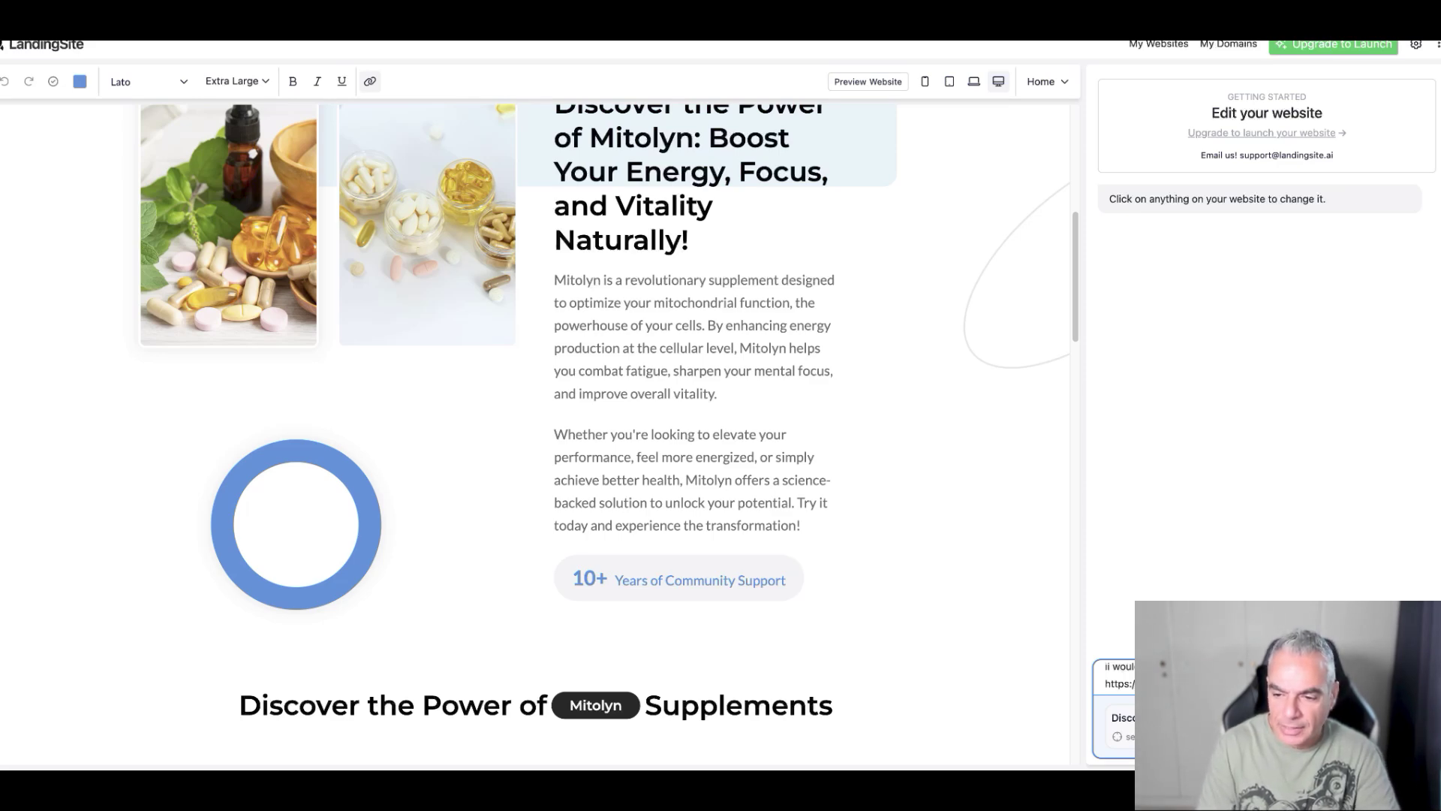
pyautogui.click(1006, 308)
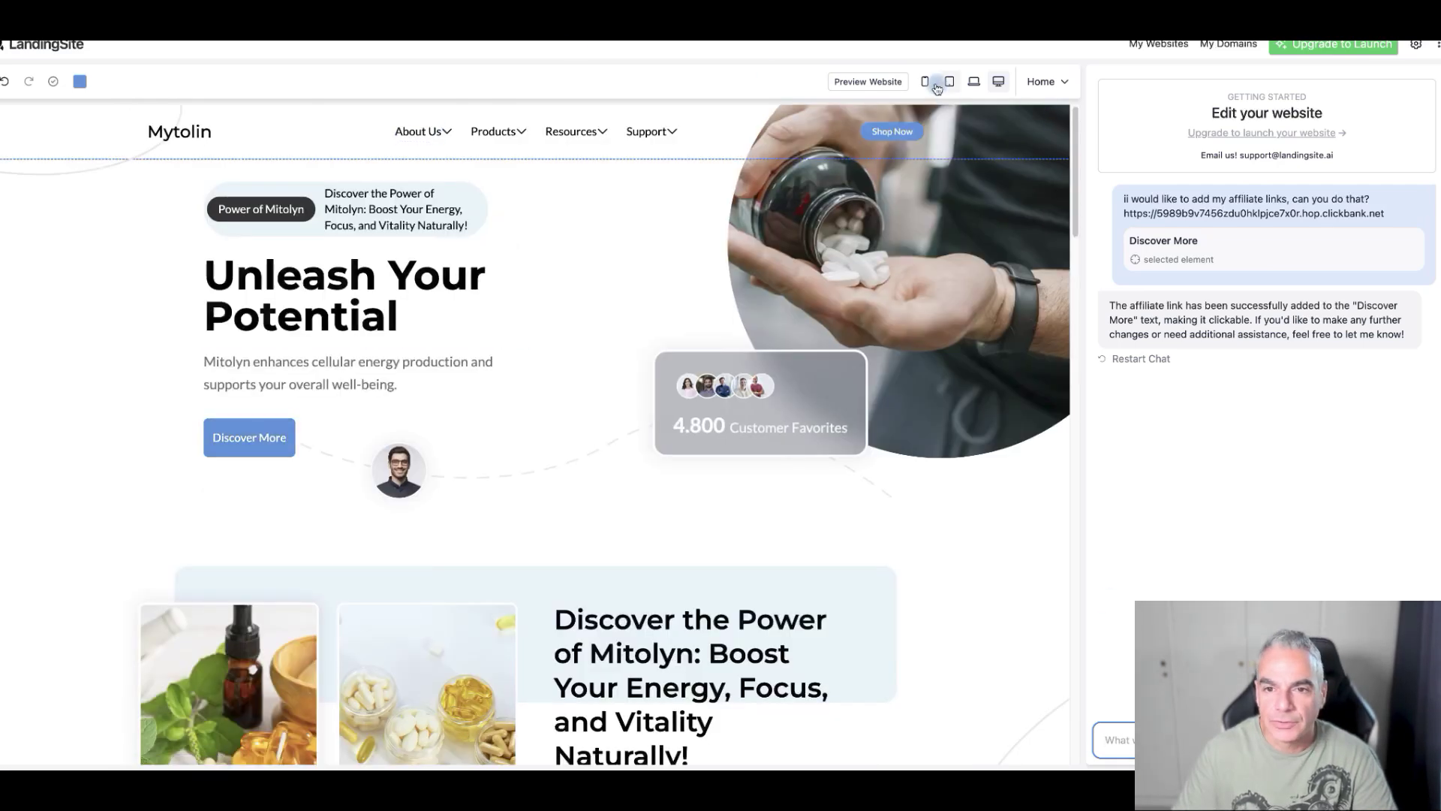
pyautogui.click(876, 79)
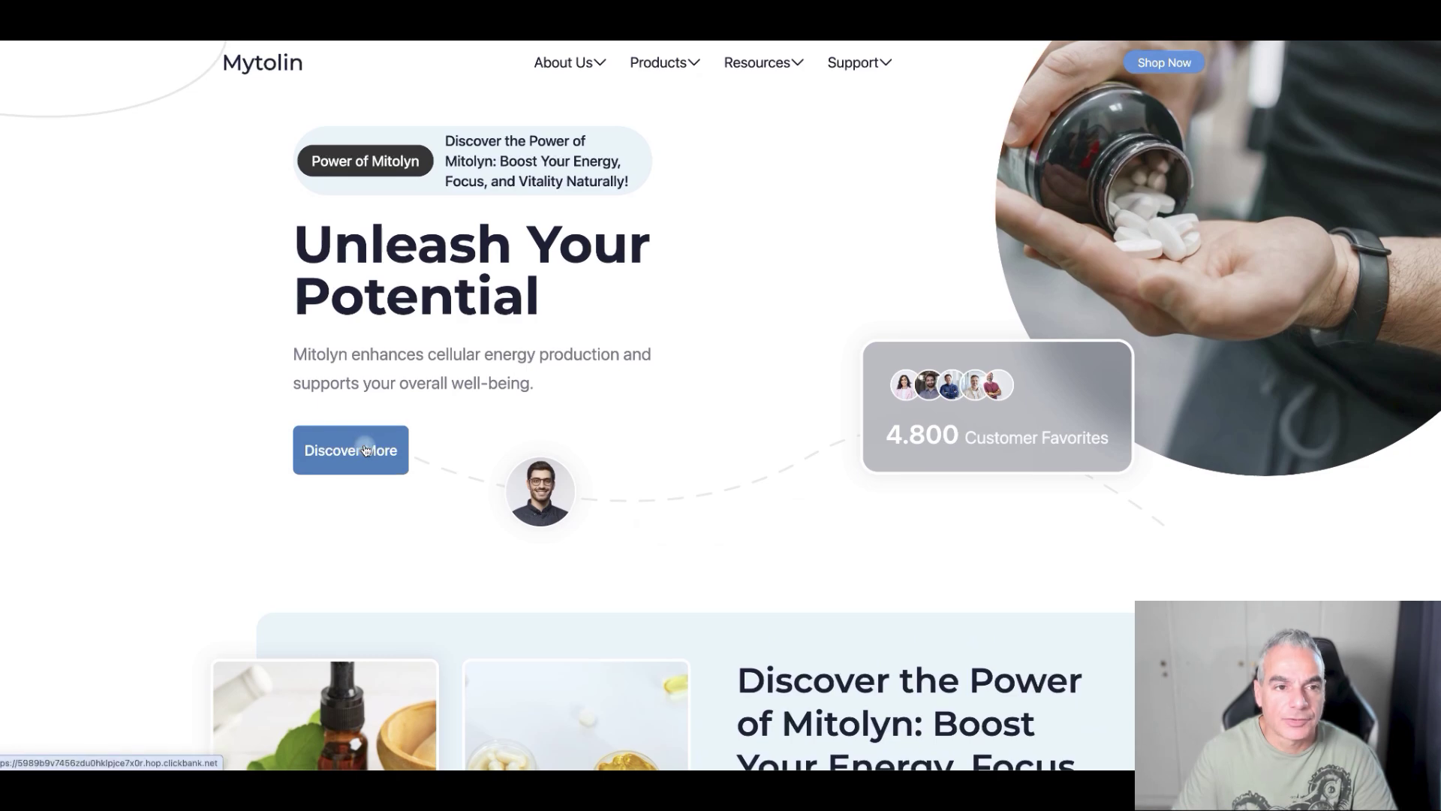
pyautogui.click(365, 450)
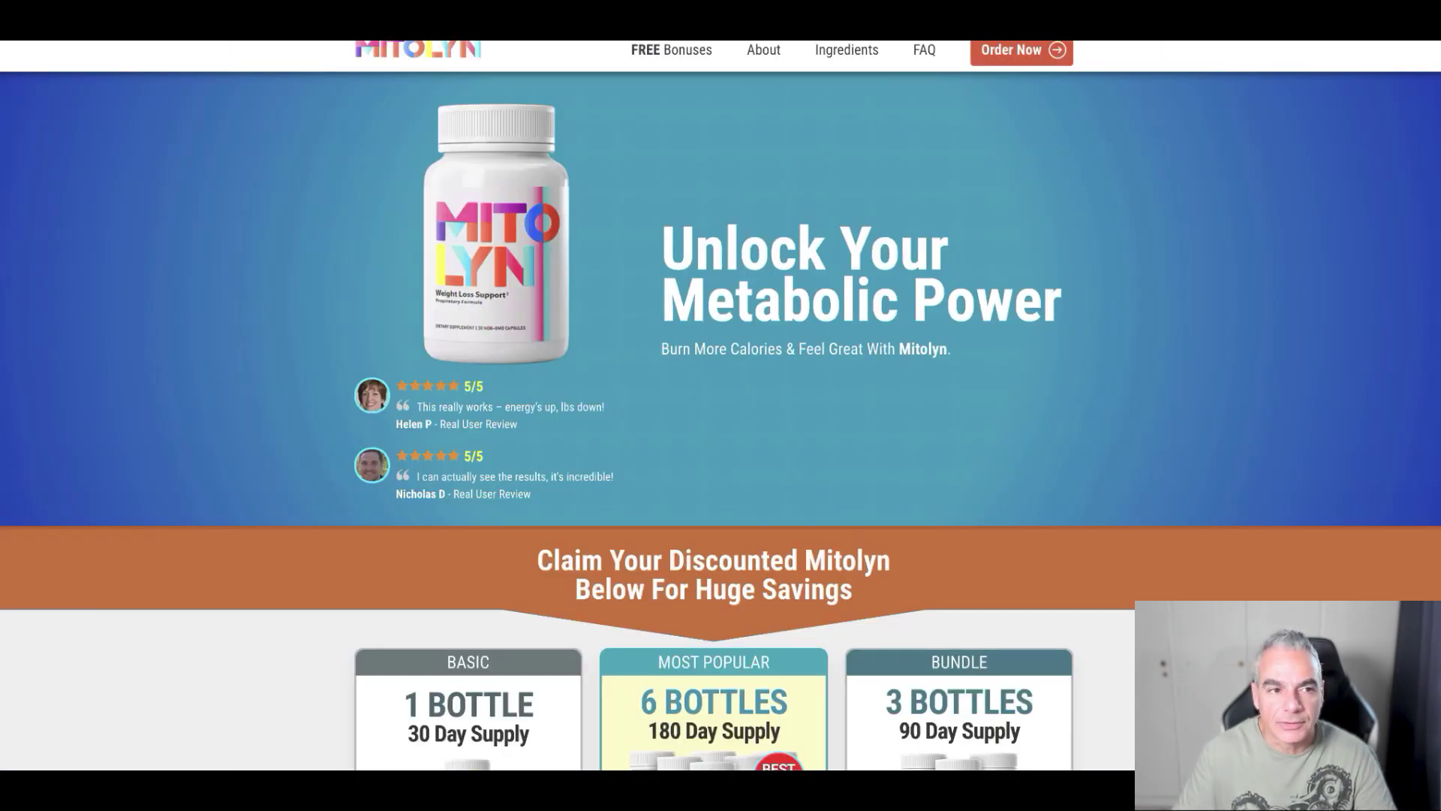
pyautogui.click(637, 147)
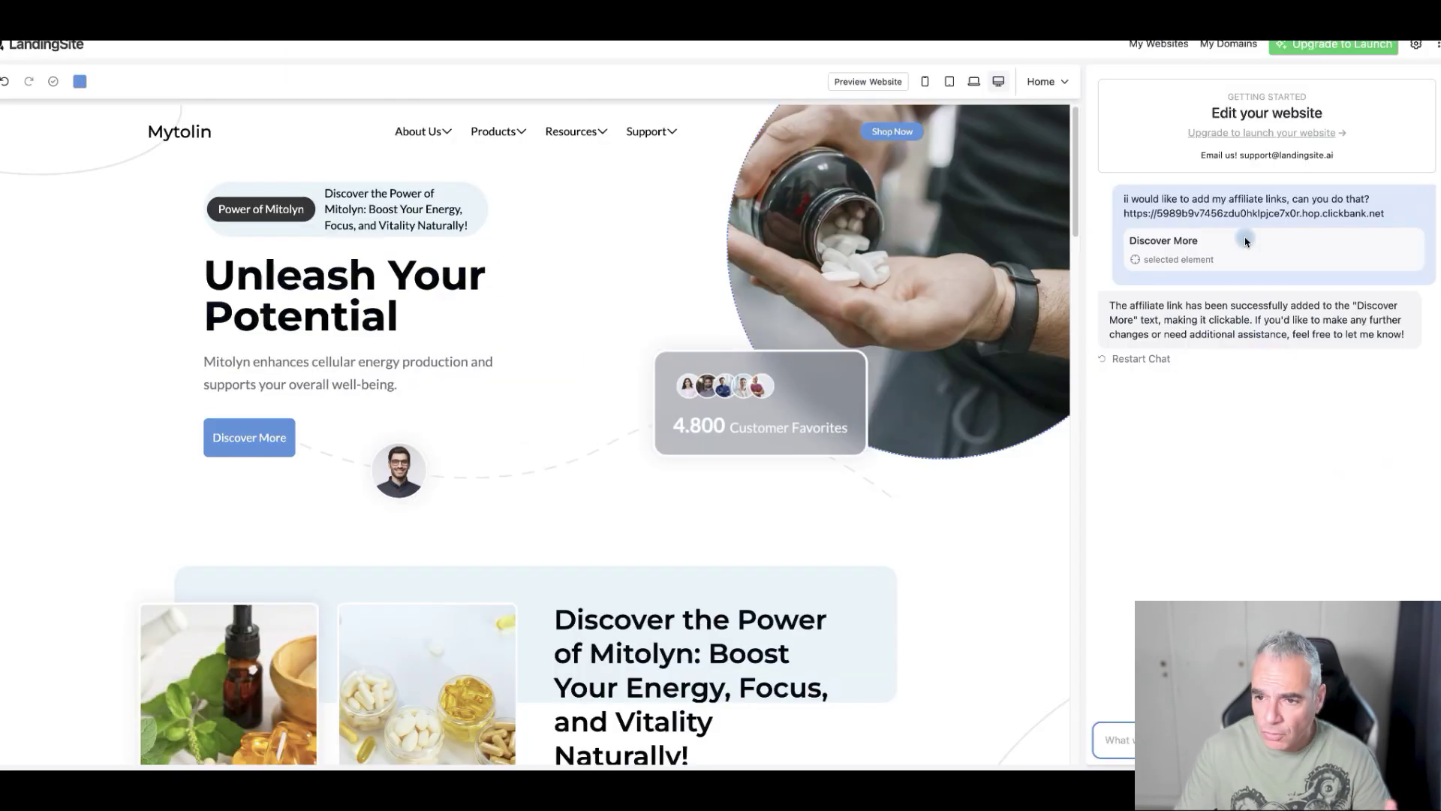
pyautogui.click(1250, 263)
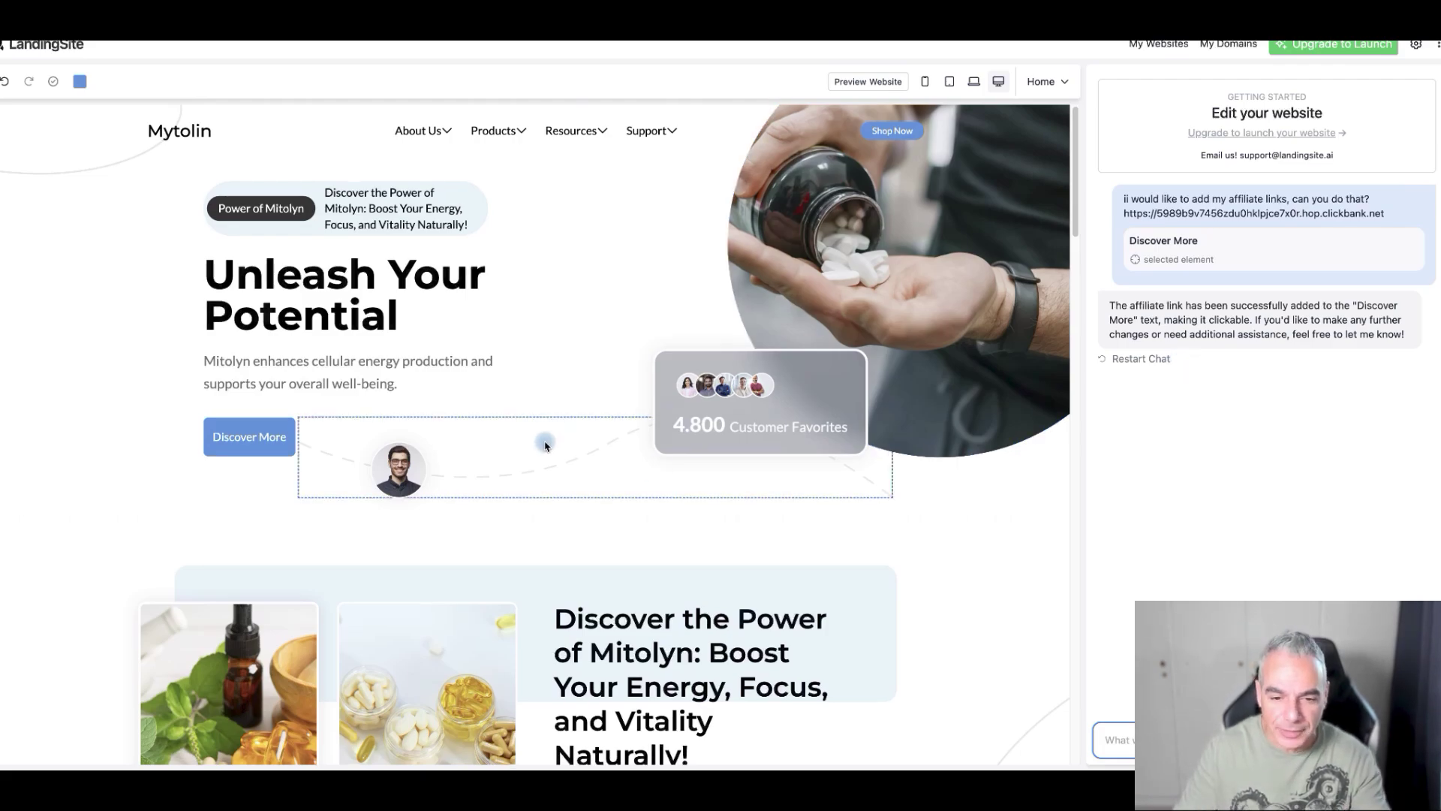
pyautogui.scroll(-15, 548, 444)
pyautogui.scroll(5, 555, 443)
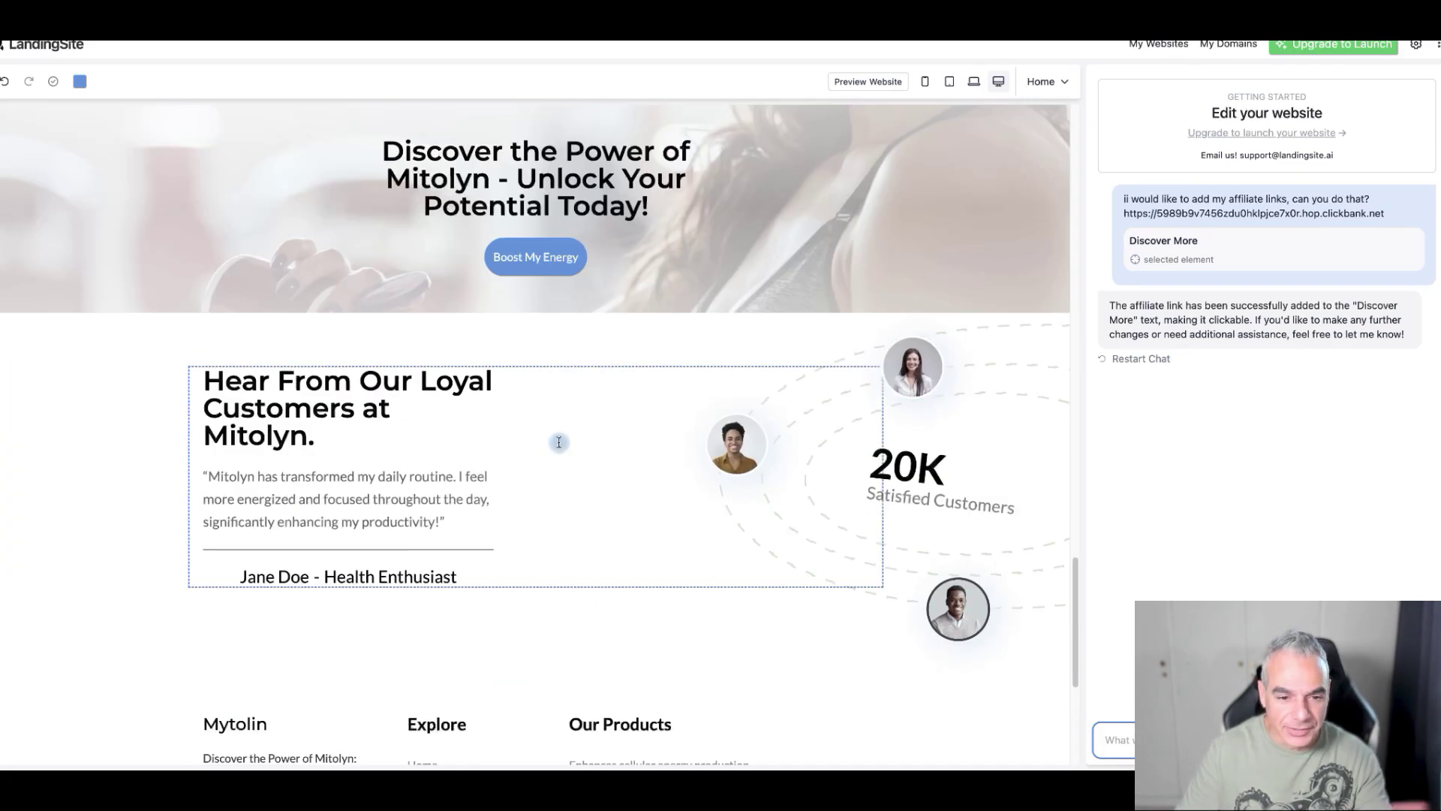
pyautogui.scroll(10, 559, 442)
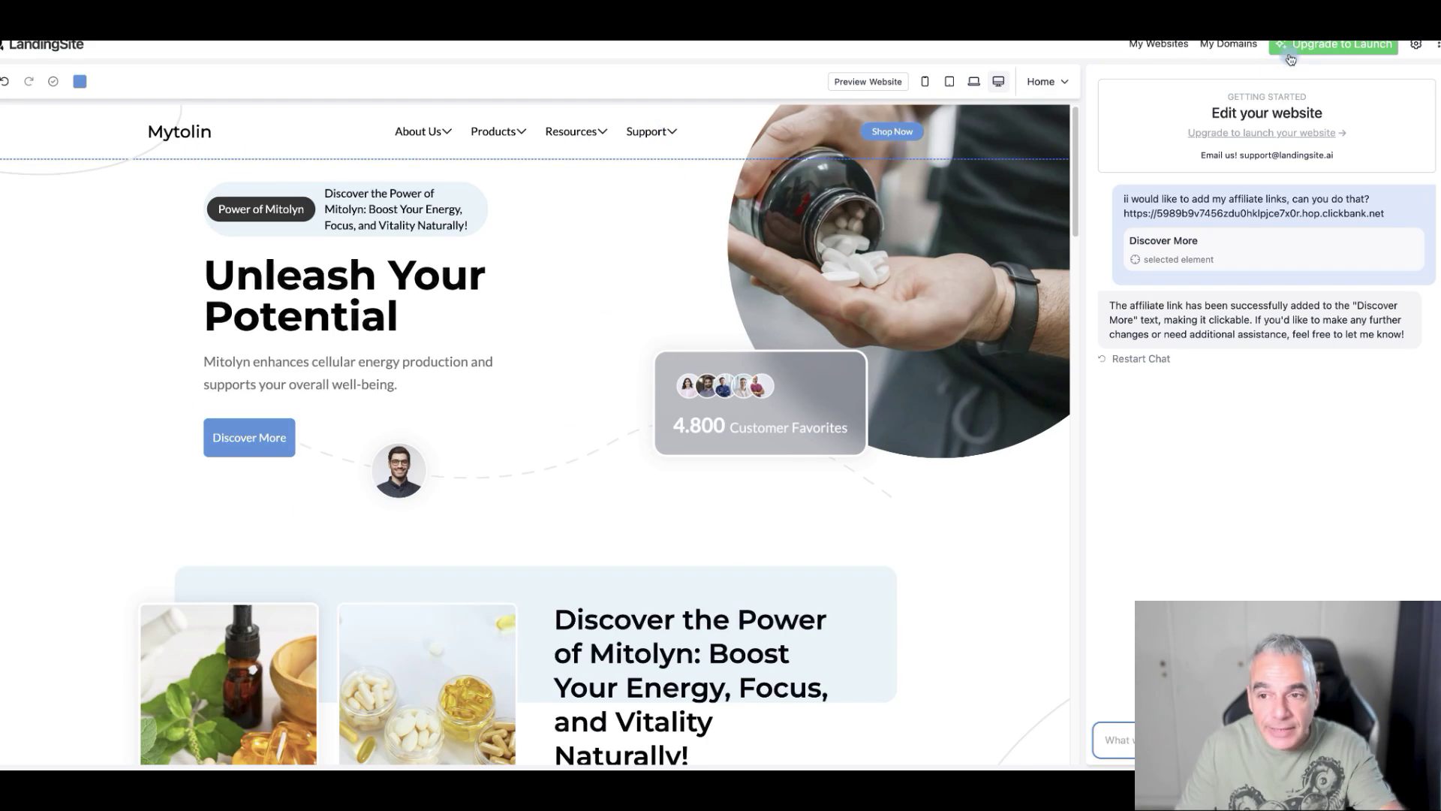
# - Open the upgrade plans and compare Basic's 1,000 visitors/mo with Pro's 500 form submissions/mo
pyautogui.click(1264, 135)
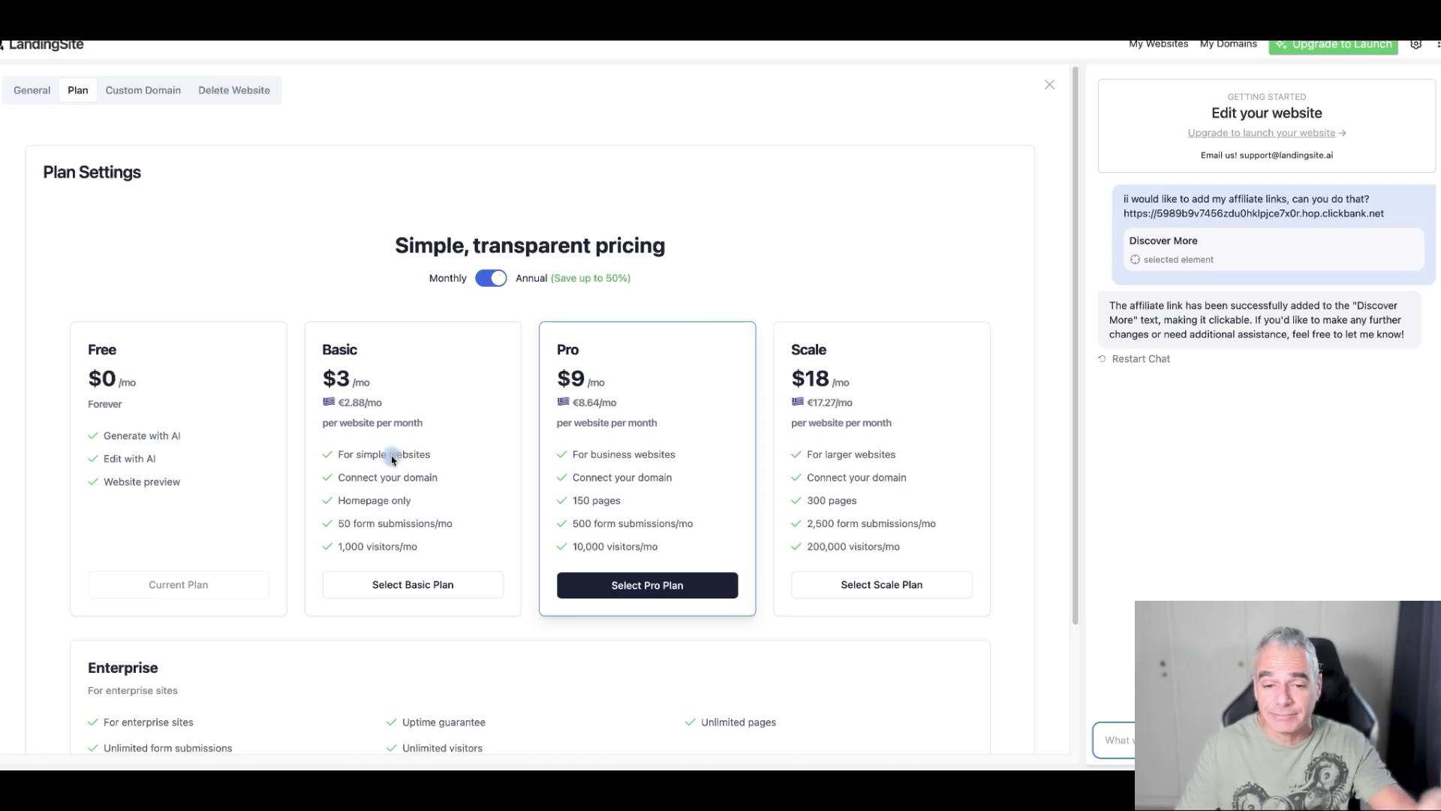
pyautogui.moveTo(459, 541); pyautogui.dragTo(344, 538)
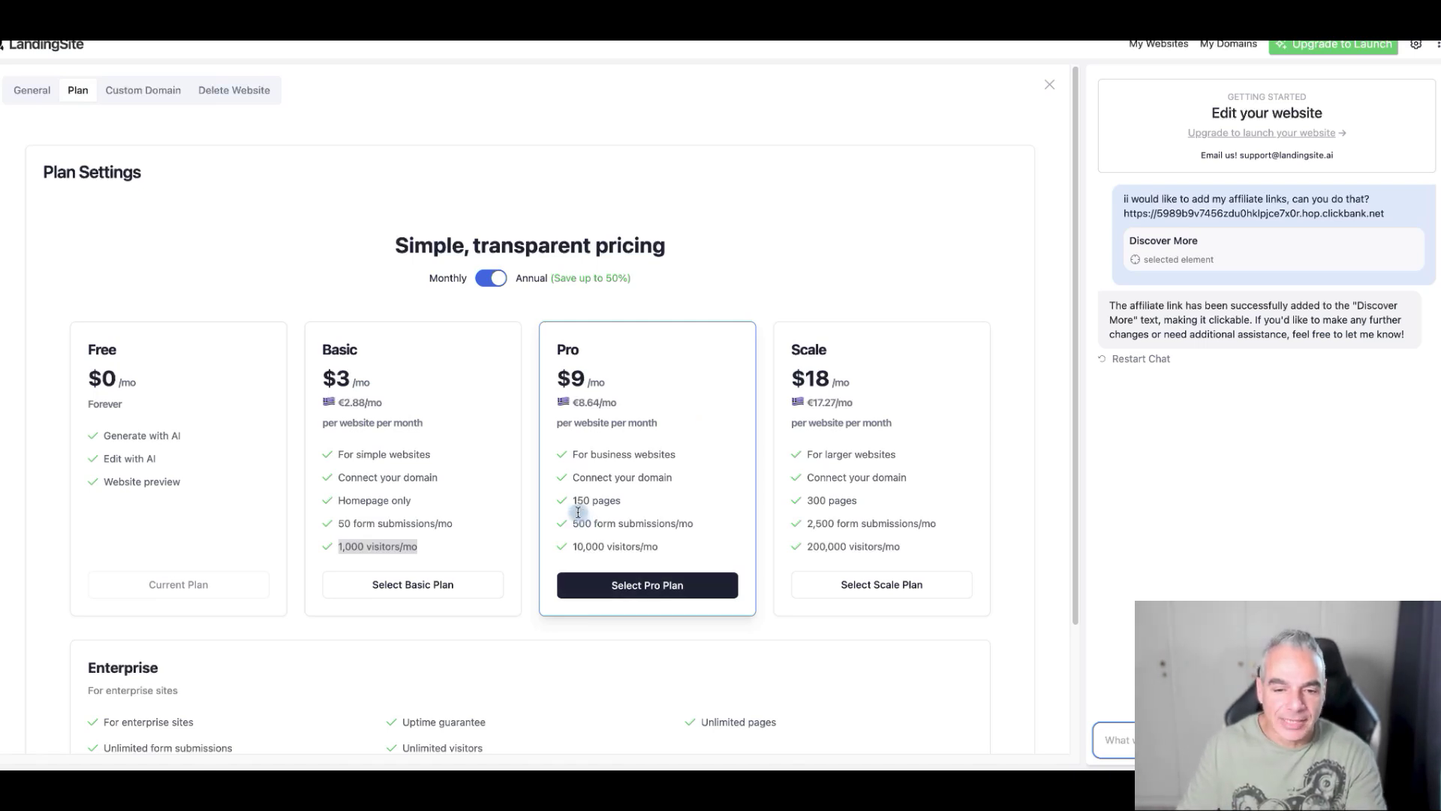
pyautogui.moveTo(572, 517); pyautogui.dragTo(693, 510)
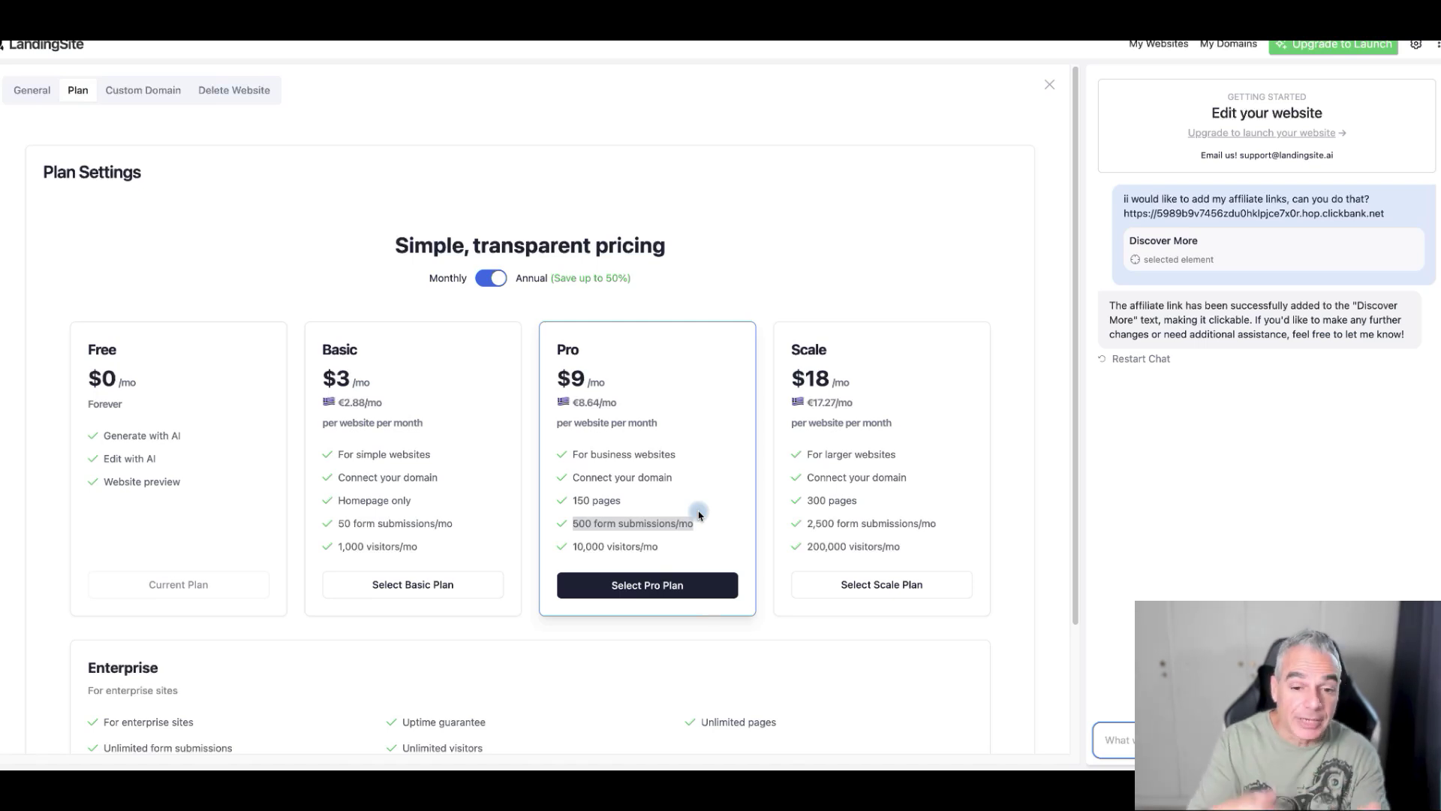
# - Switch plan pricing to monthly billing ($6, $12, $24), then go to the website settings
pyautogui.click(501, 279)
pyautogui.click(500, 279)
pyautogui.click(499, 278)
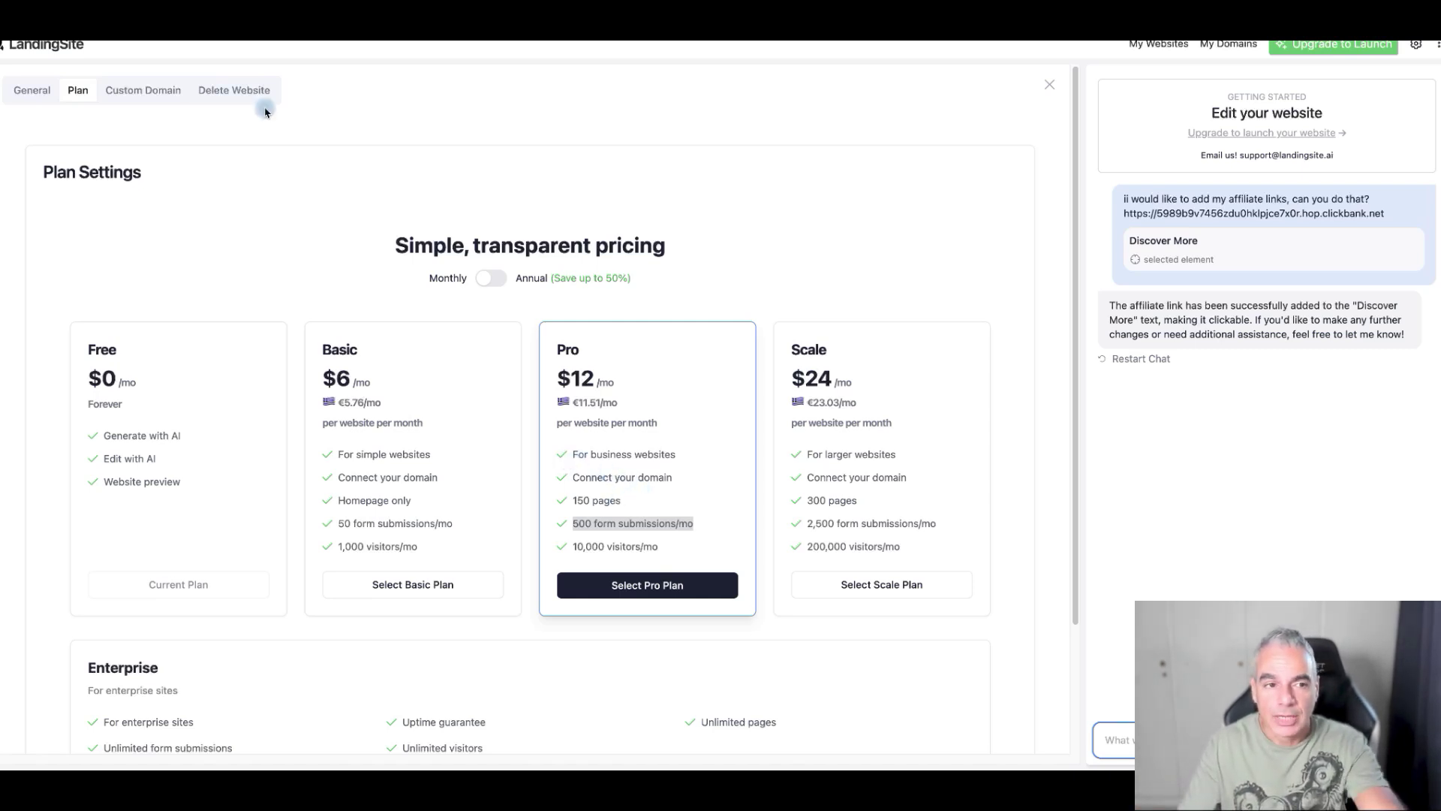
pyautogui.click(52, 87)
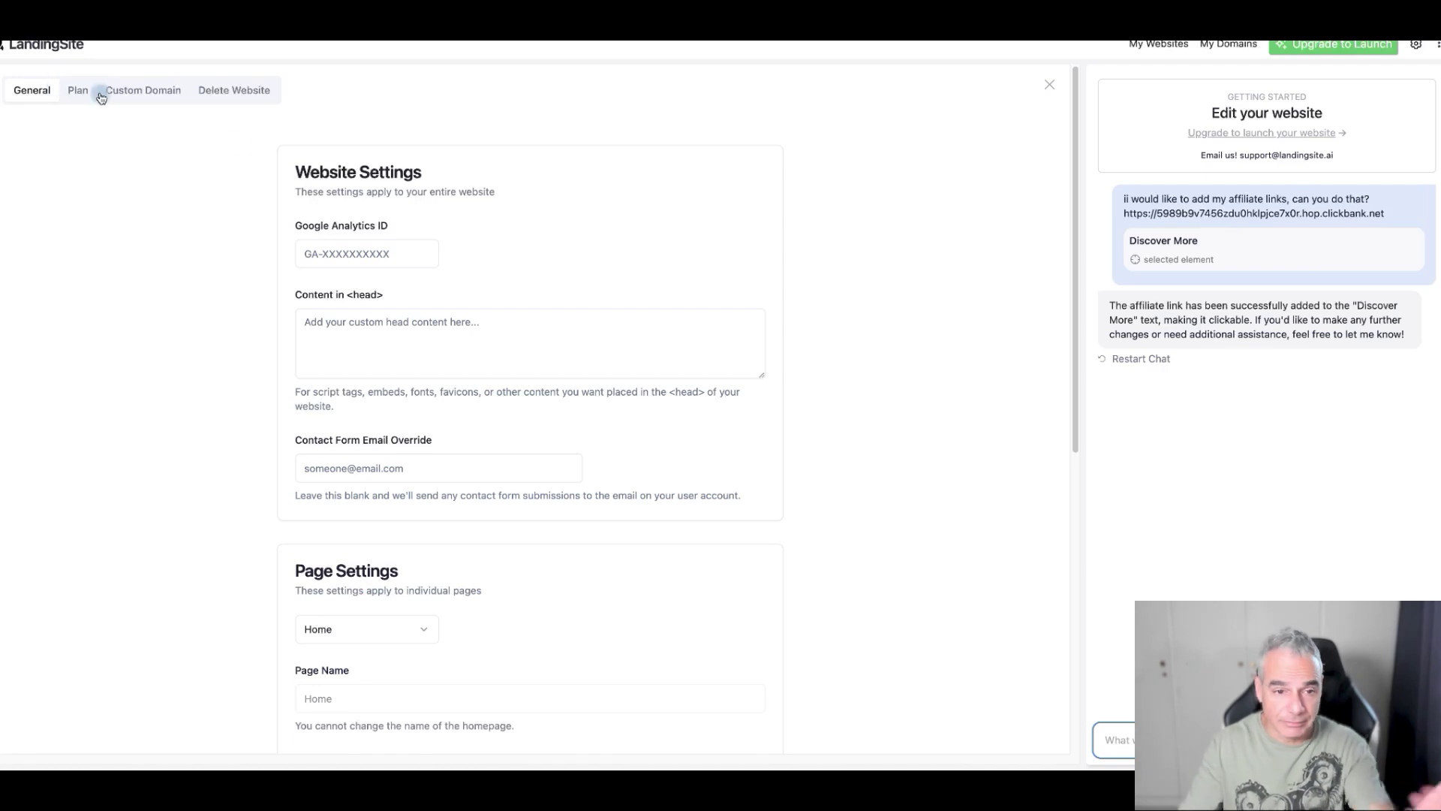
# - Scroll the homepage settings down to the generated SEO title 'Mitolyn: Boost Energy & Focus Naturally', description and meta tags
pyautogui.scroll(-3, 331, 142)
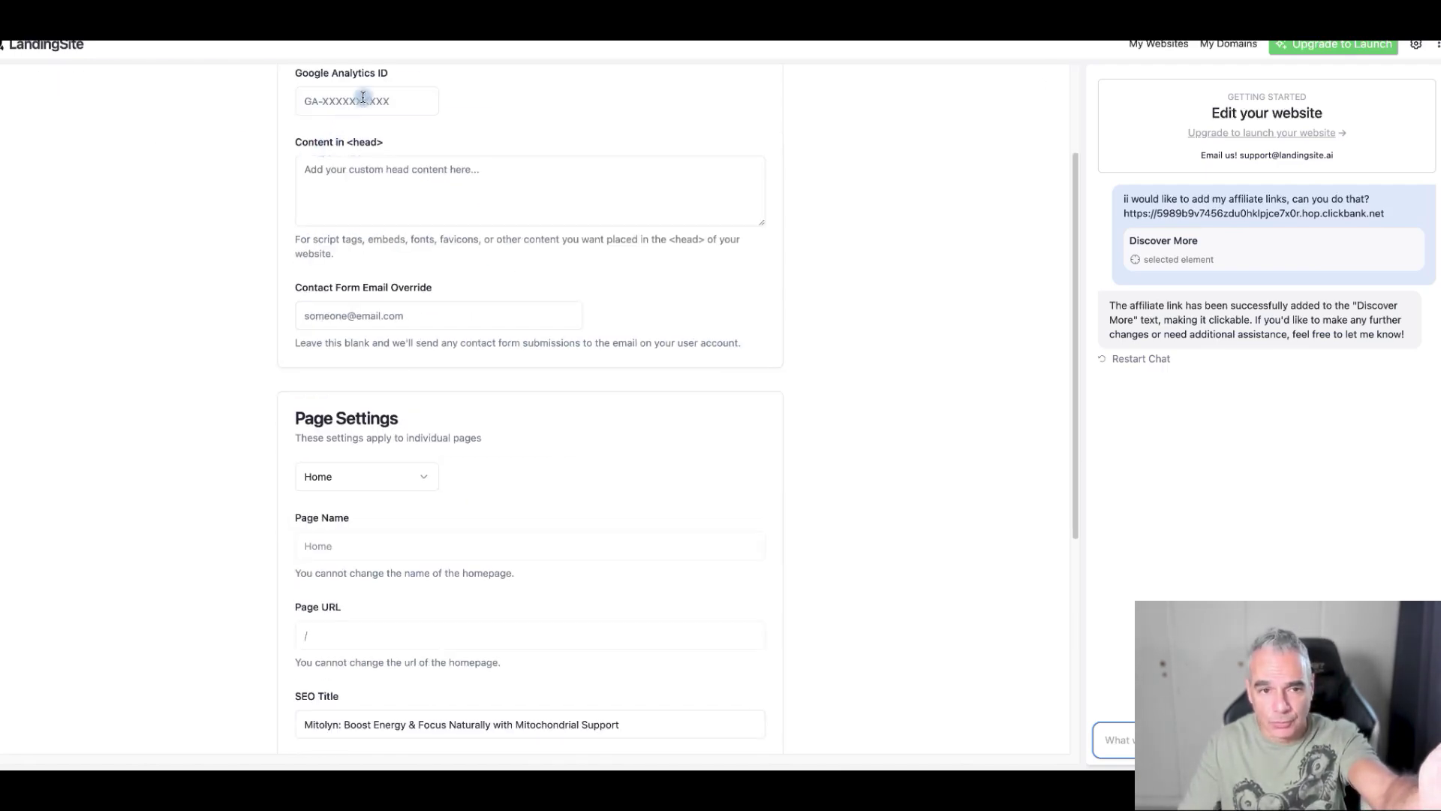
pyautogui.scroll(-1, 362, 98)
pyautogui.scroll(-3, 406, 150)
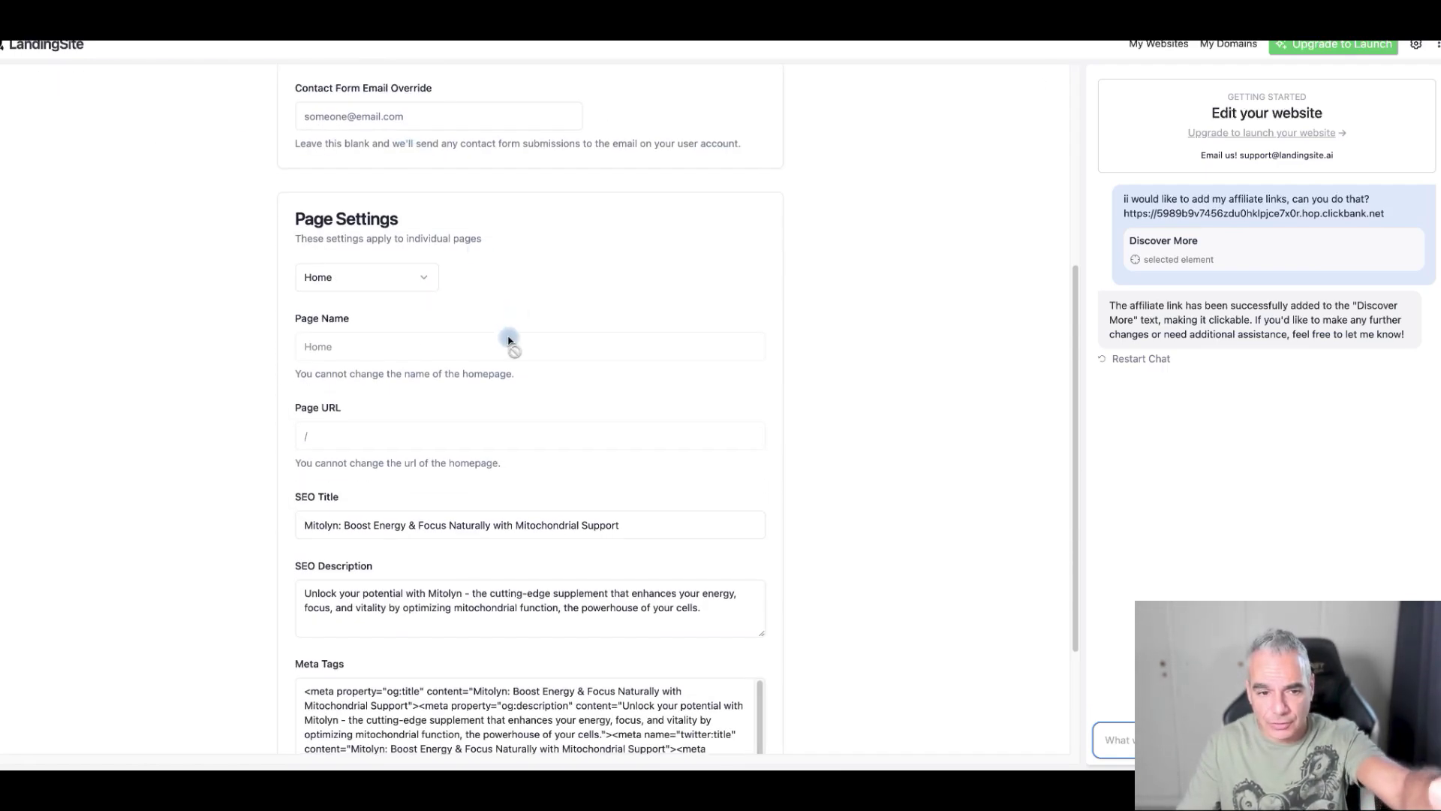
pyautogui.scroll(-5, 450, 337)
pyautogui.scroll(-2, 463, 539)
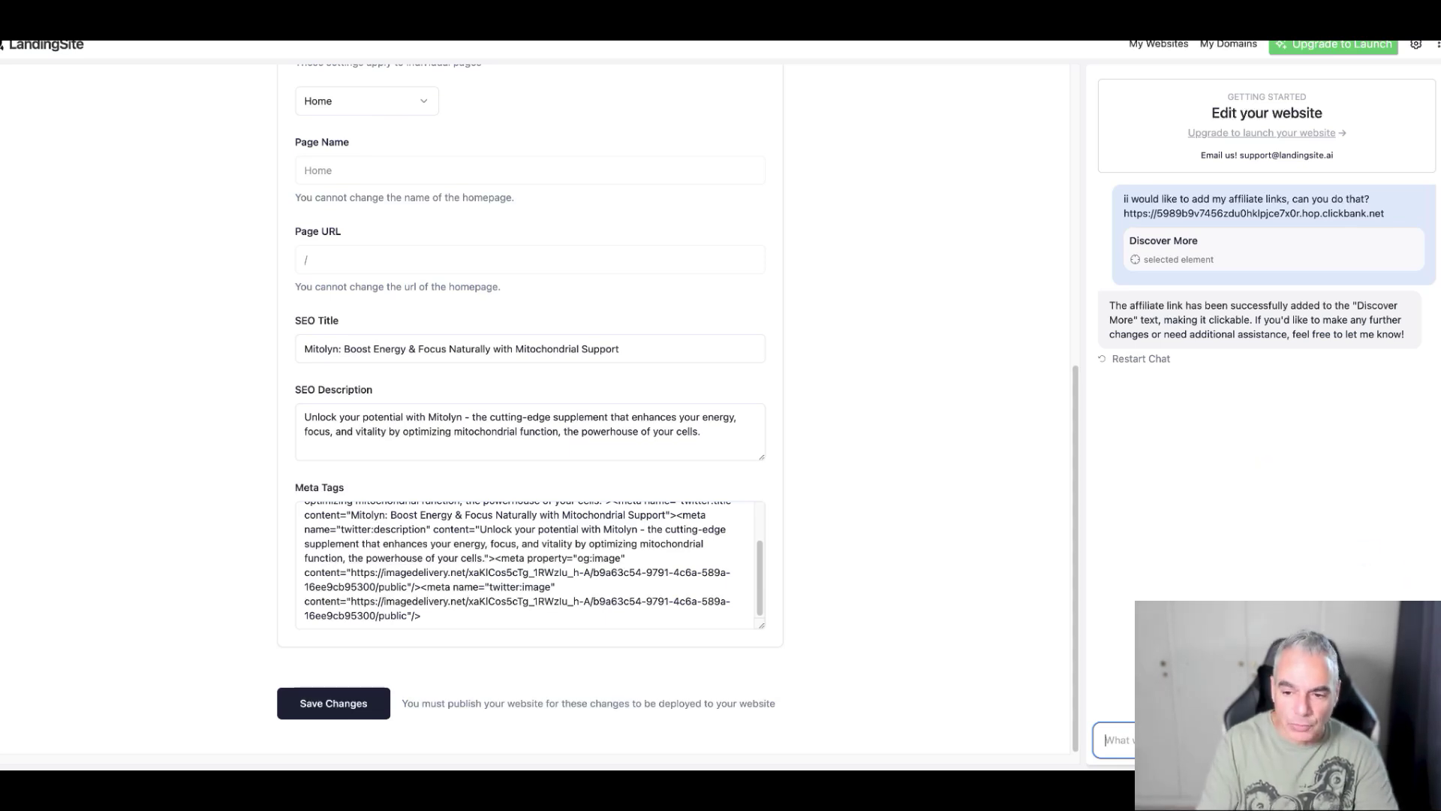
# - Ask the AI assistant to rank the site on Google's first page and send the product details
pyautogui.write('i would')
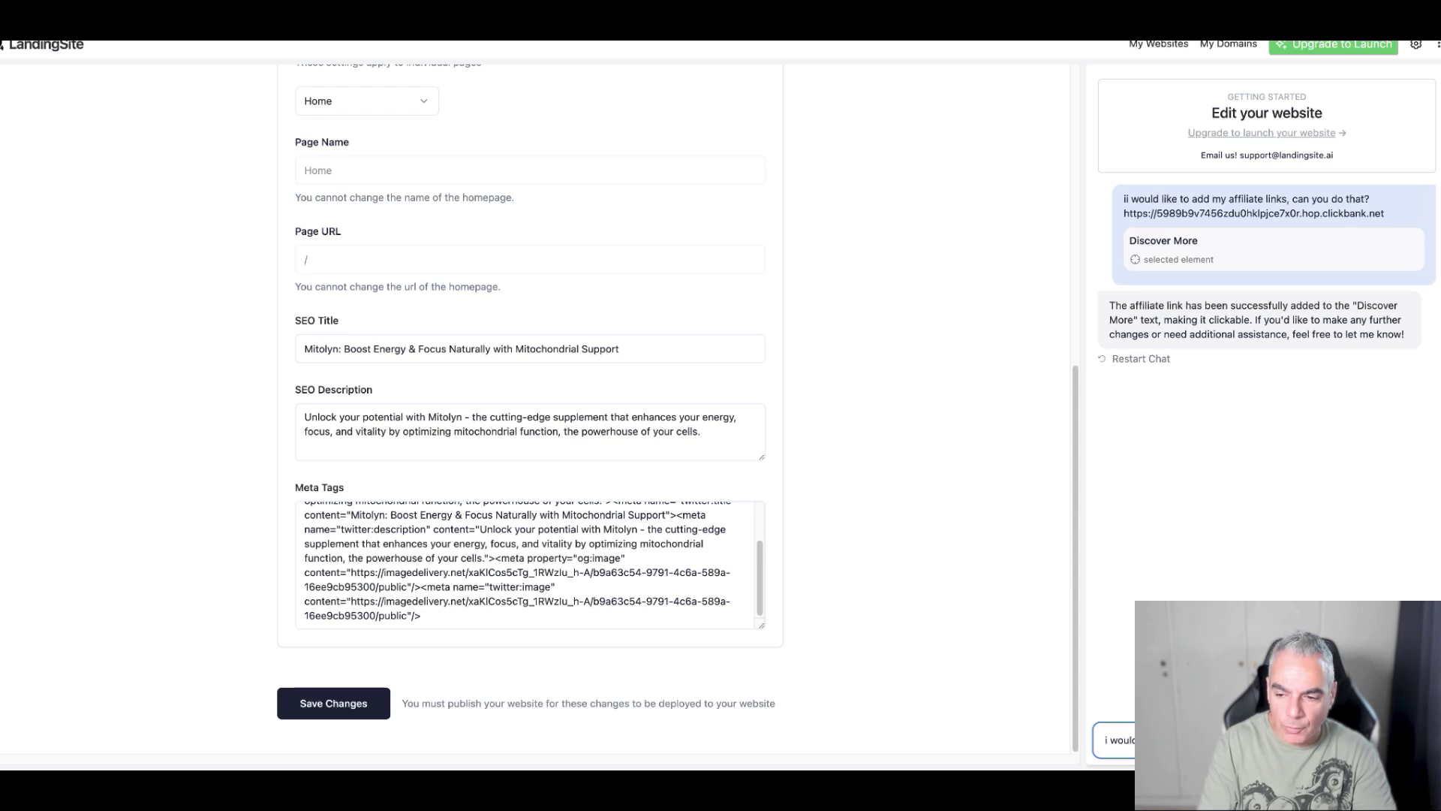
pyautogui.press('Return')
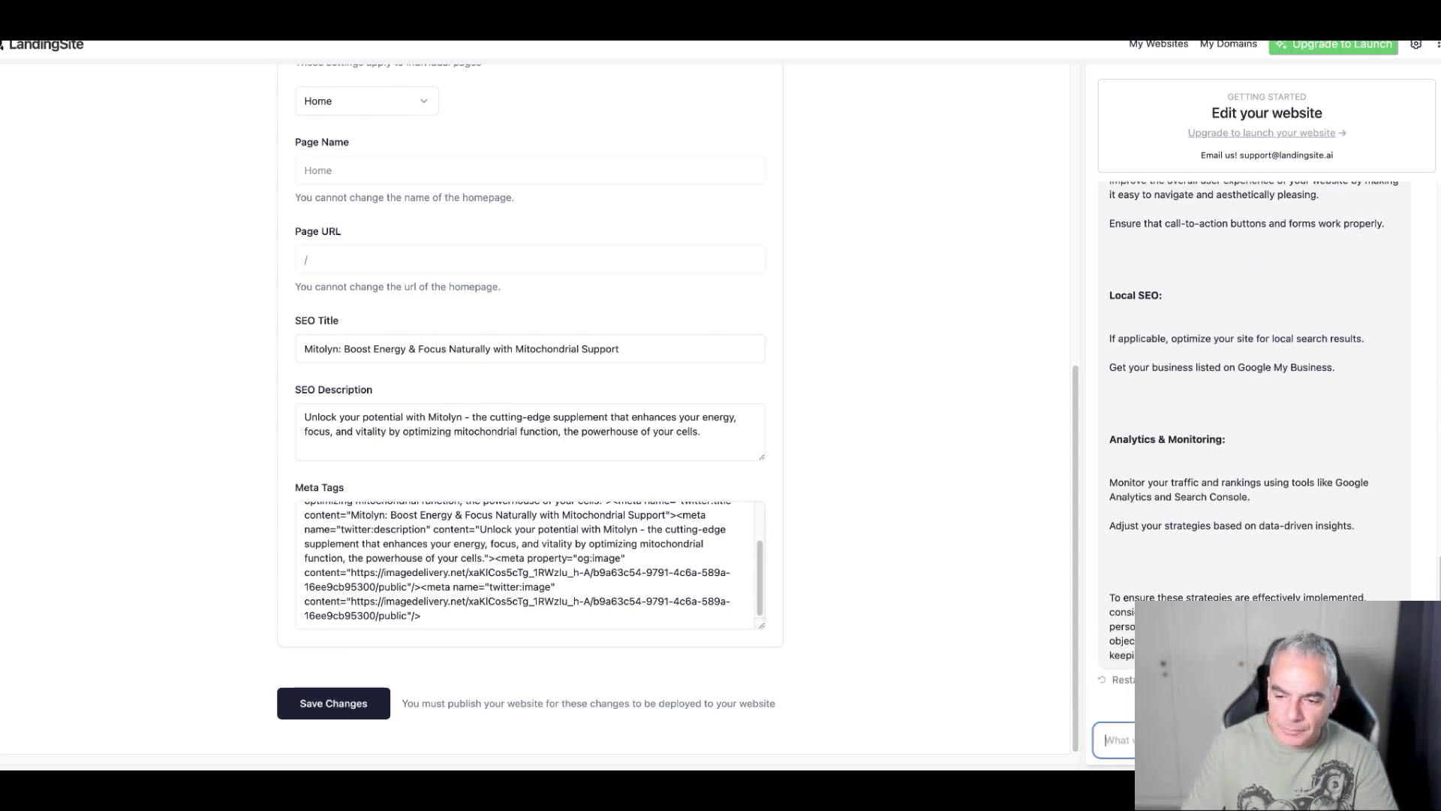
pyautogui.write('i would')
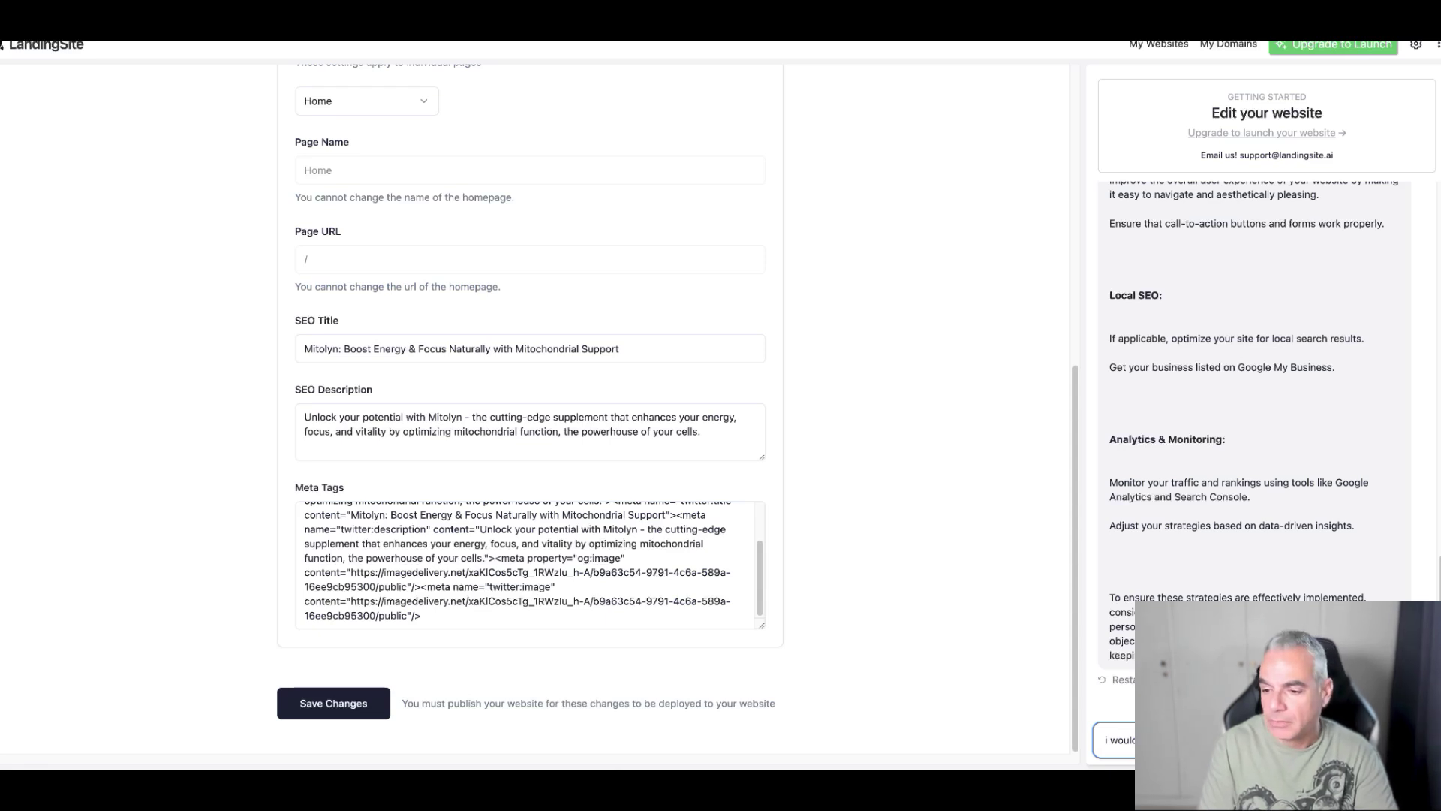
pyautogui.write('produc')
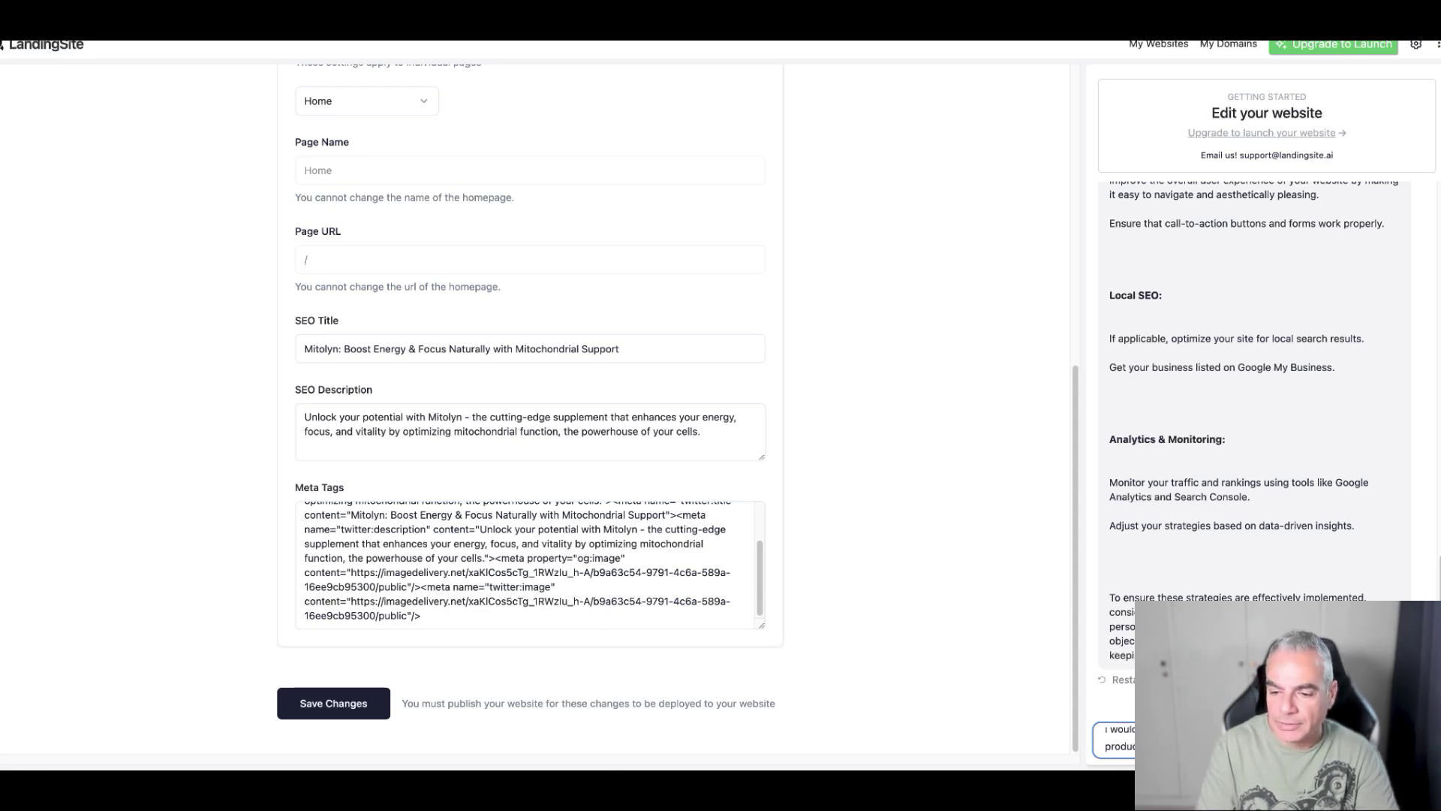
pyautogui.press('Return')
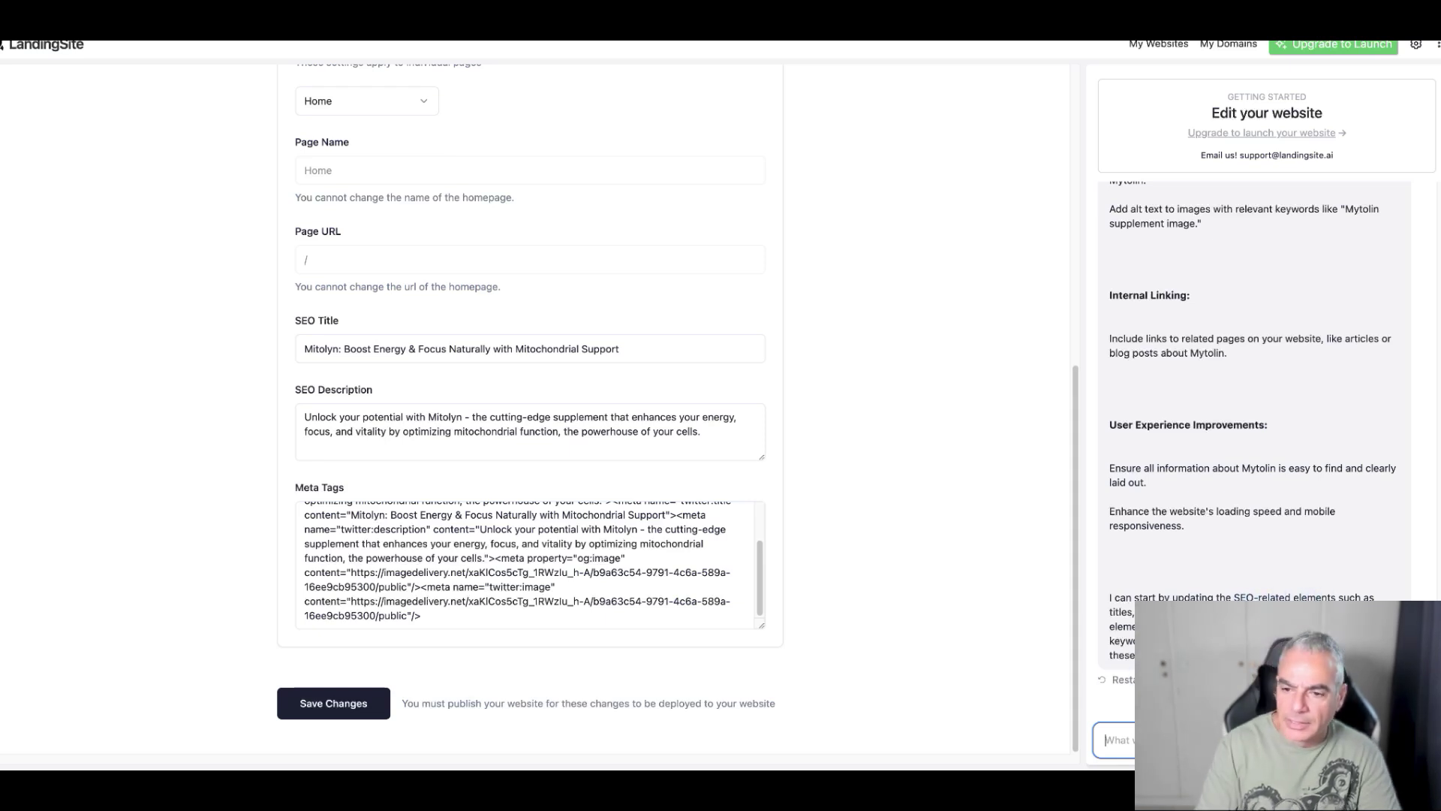
# - Reply 'yes begin' so the assistant starts the SEO changes, then save the changes
pyautogui.write('yes be')
pyautogui.press('Return')
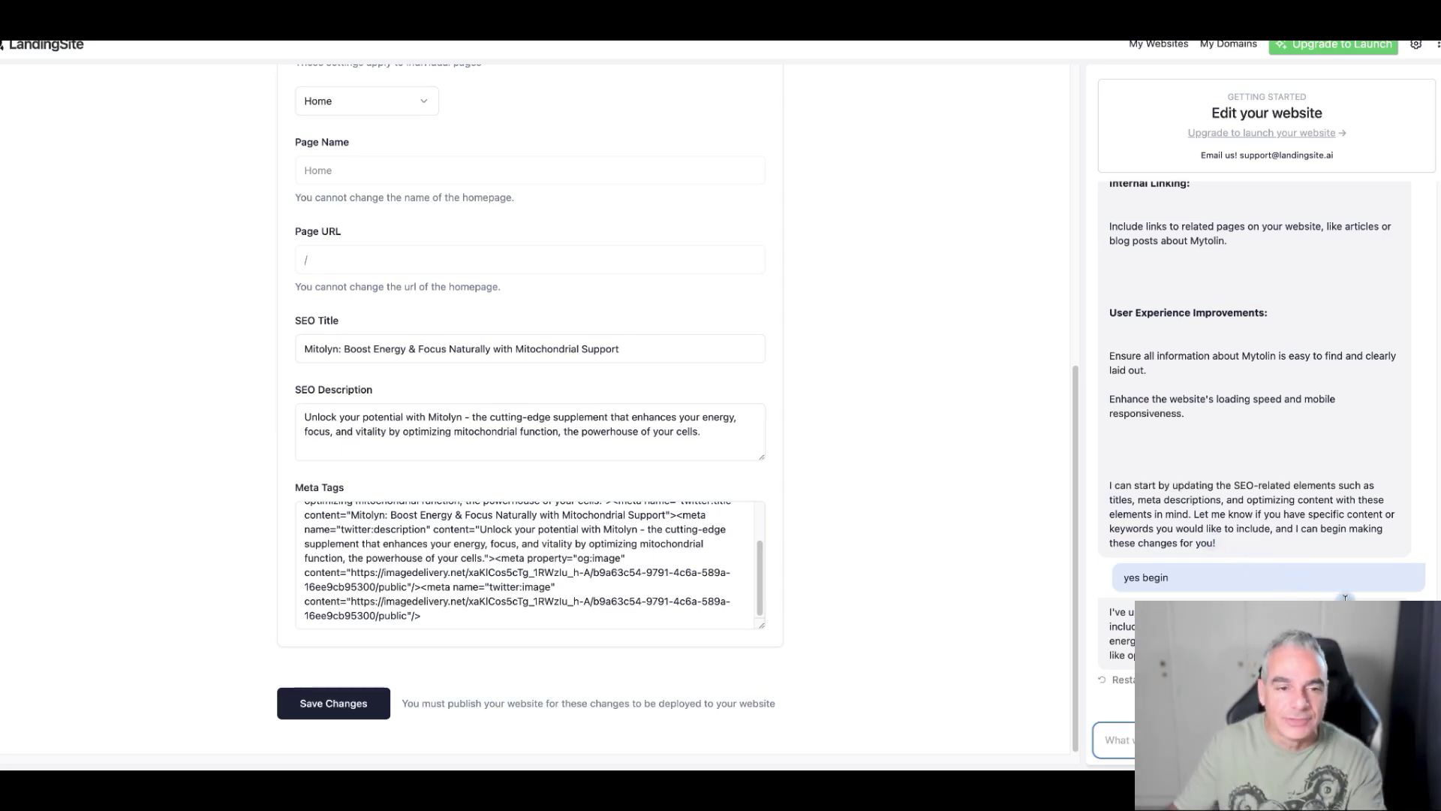
pyautogui.click(335, 703)
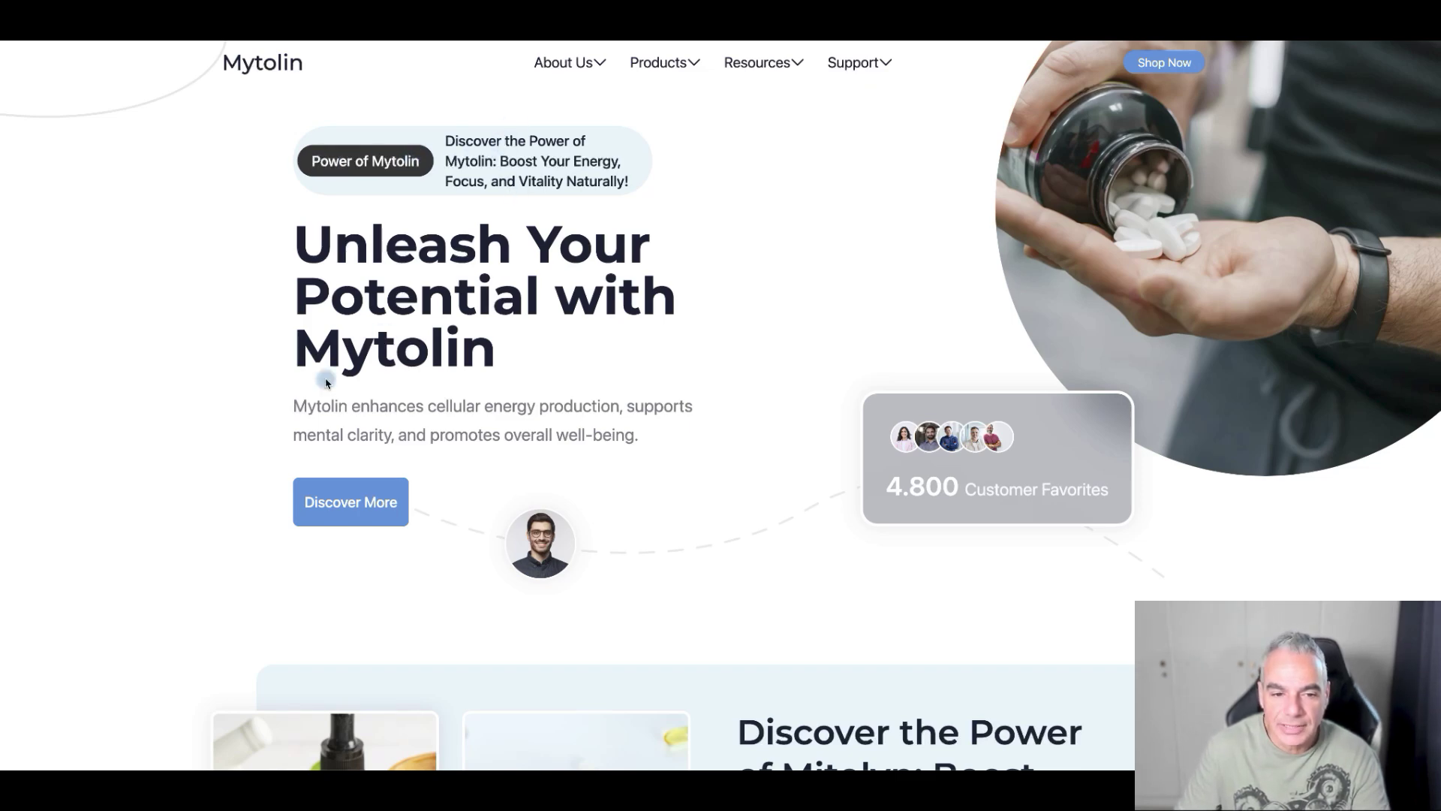
# - Scroll through the whole Mytolin site preview and return to the top via the footer Home link
pyautogui.scroll(-5, 638, 405)
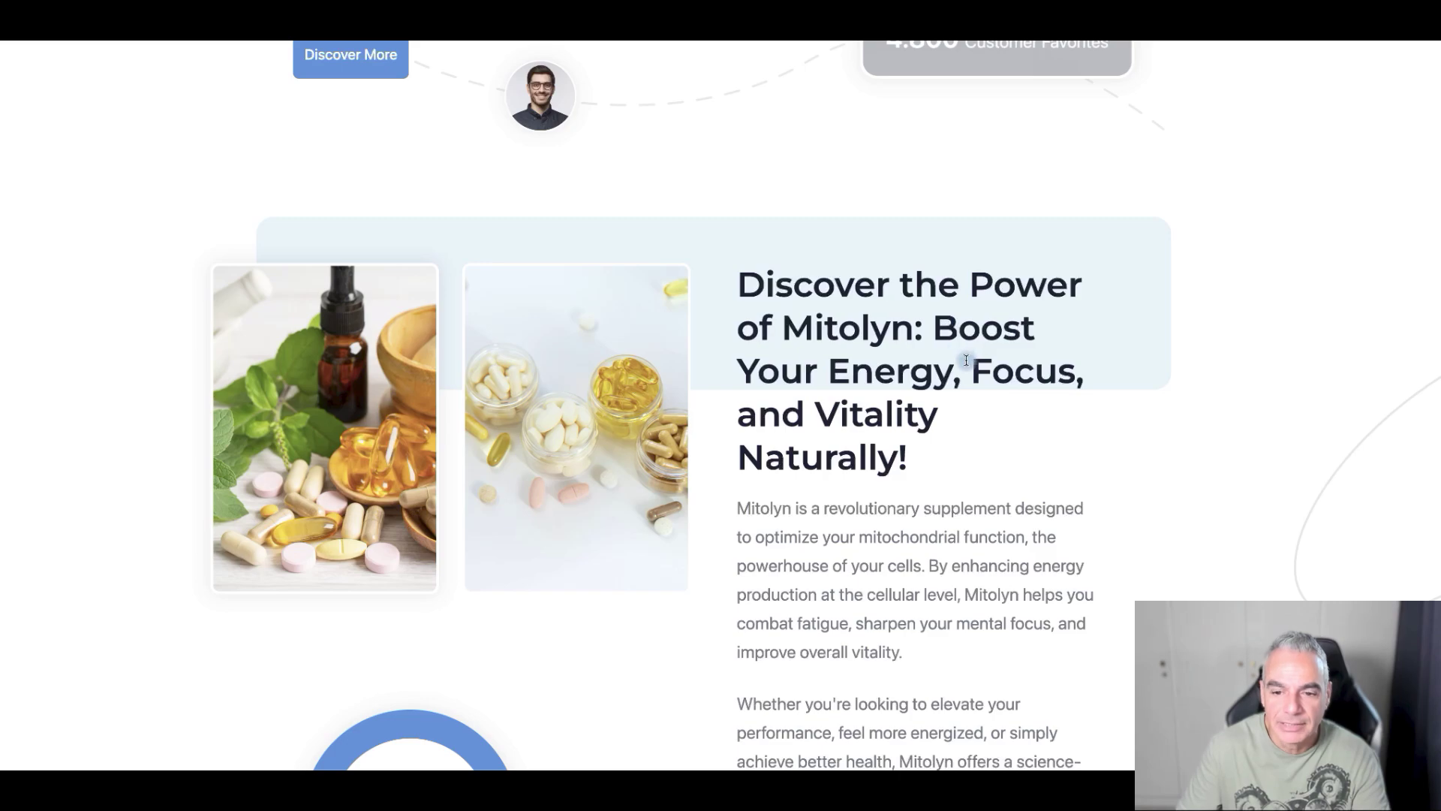
pyautogui.scroll(-10, 958, 363)
pyautogui.scroll(-8, 601, 391)
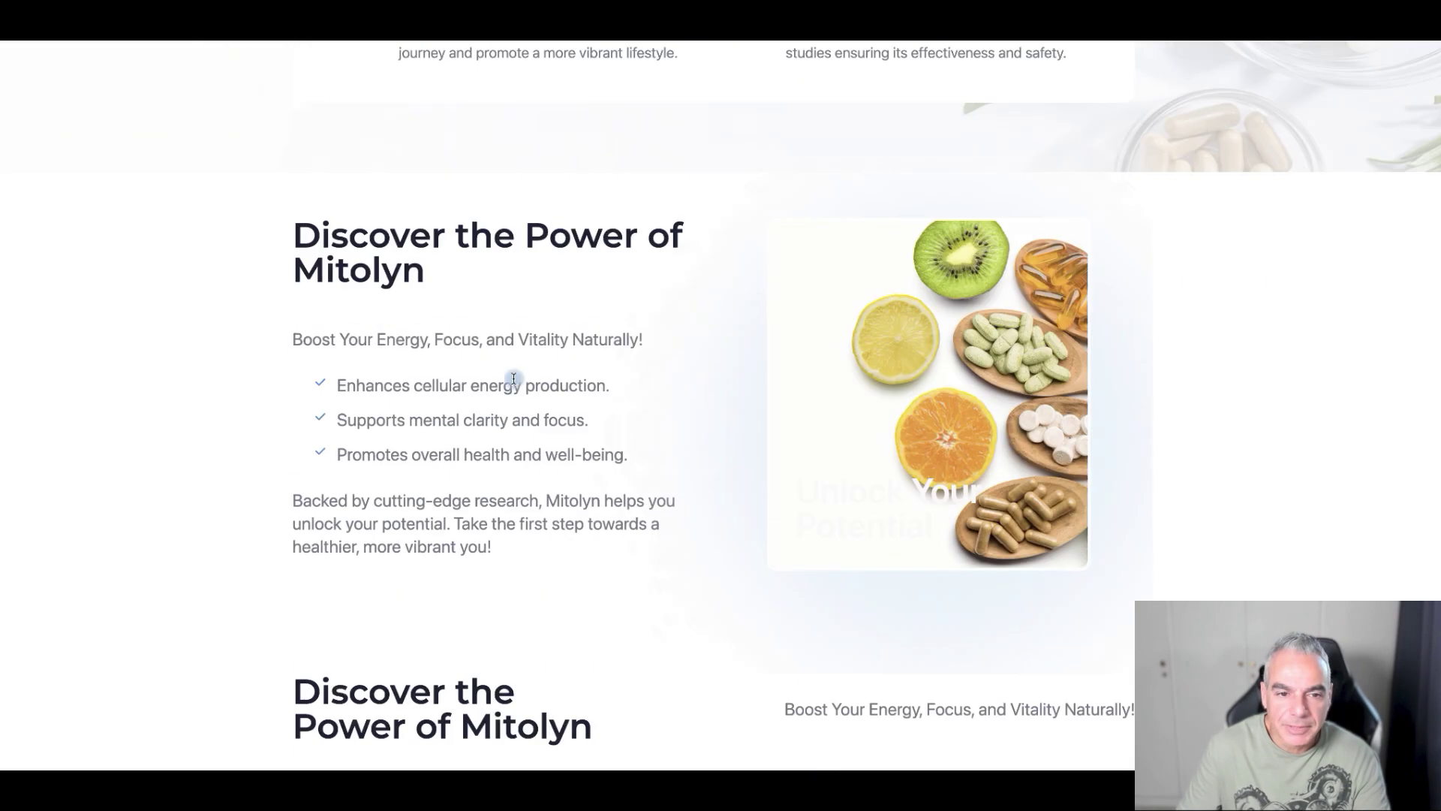
pyautogui.scroll(-6, 615, 235)
pyautogui.scroll(-15, 525, 300)
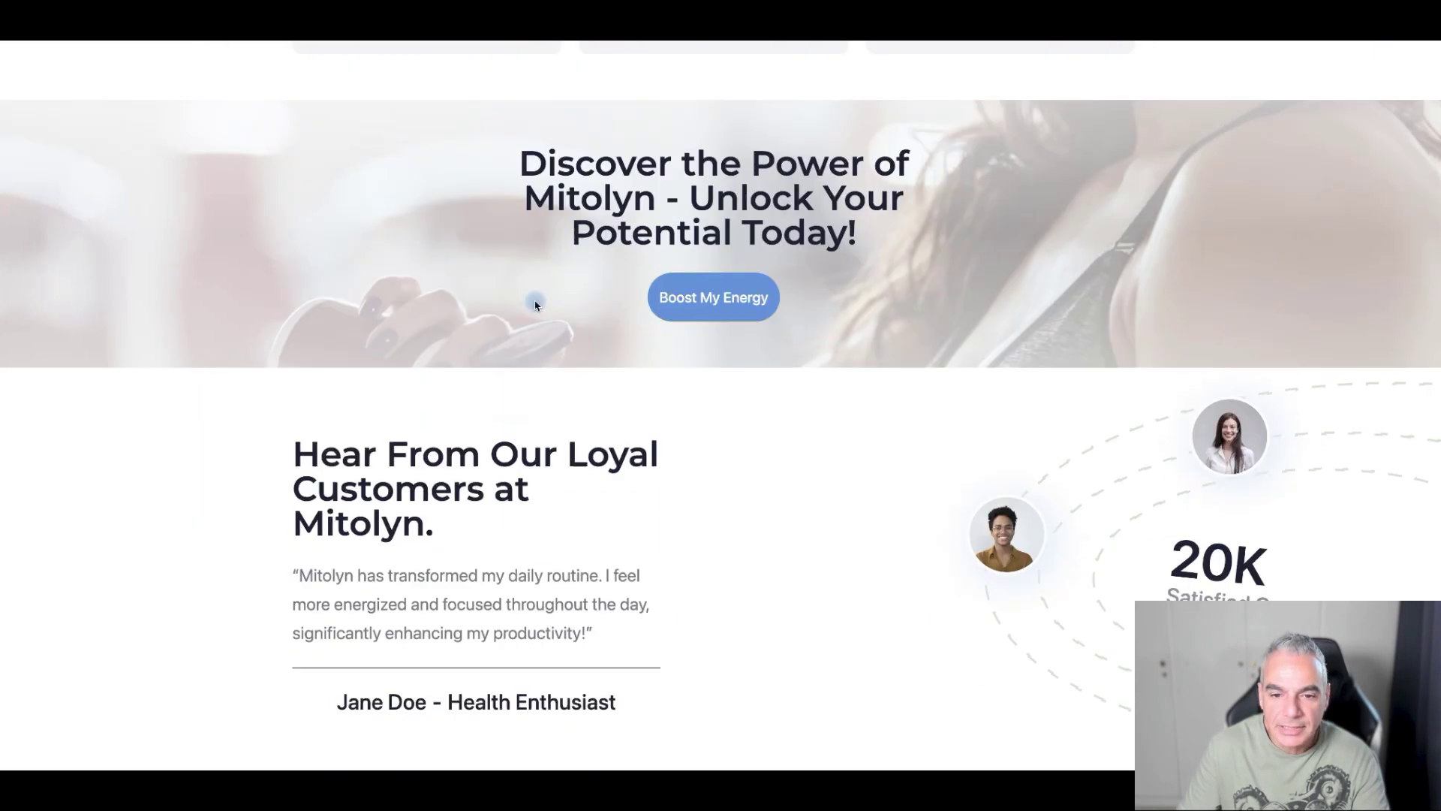
pyautogui.click(548, 301)
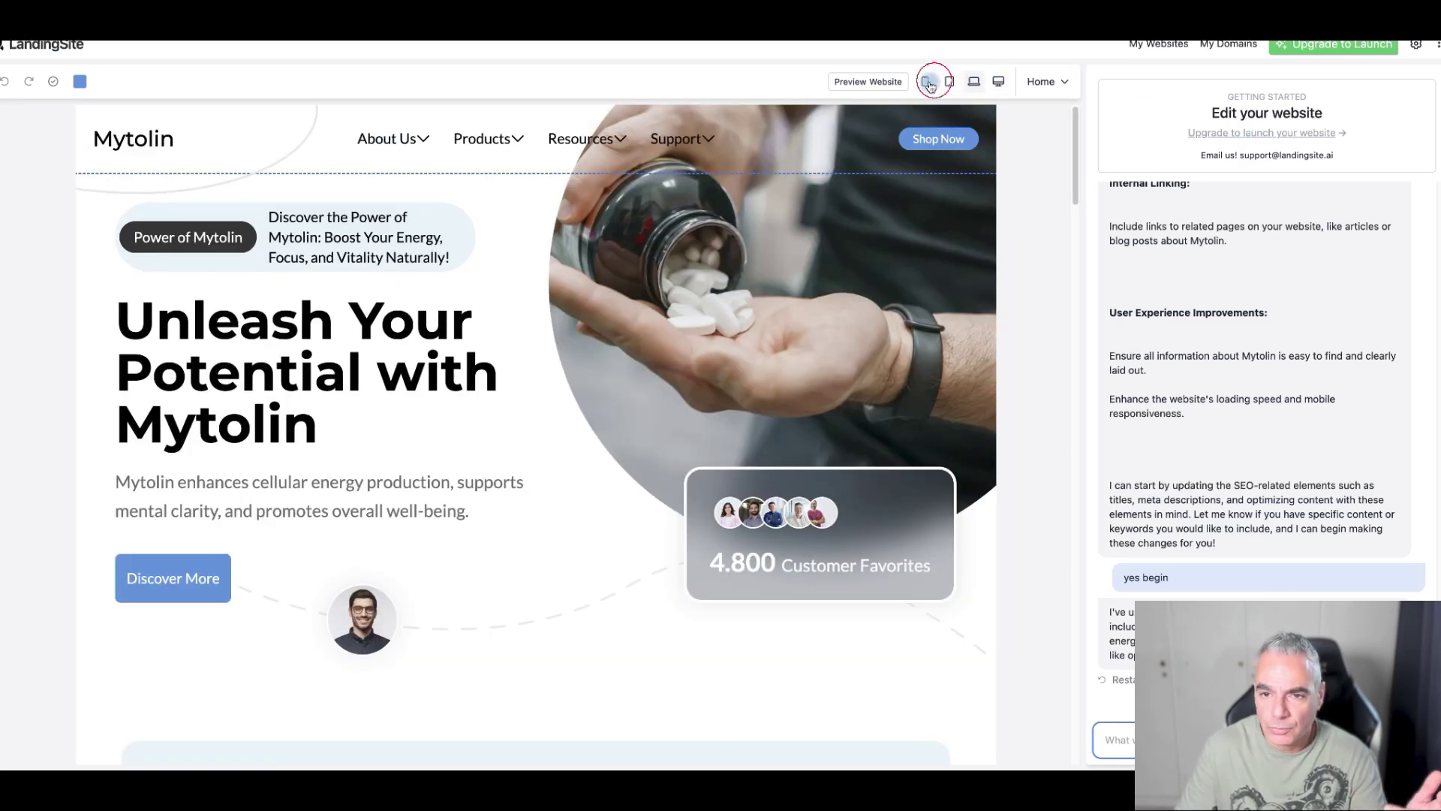
# - Check the mobile layout, then return to My Websites listing Mytolin and Memecoins Cracked
pyautogui.click(925, 81)
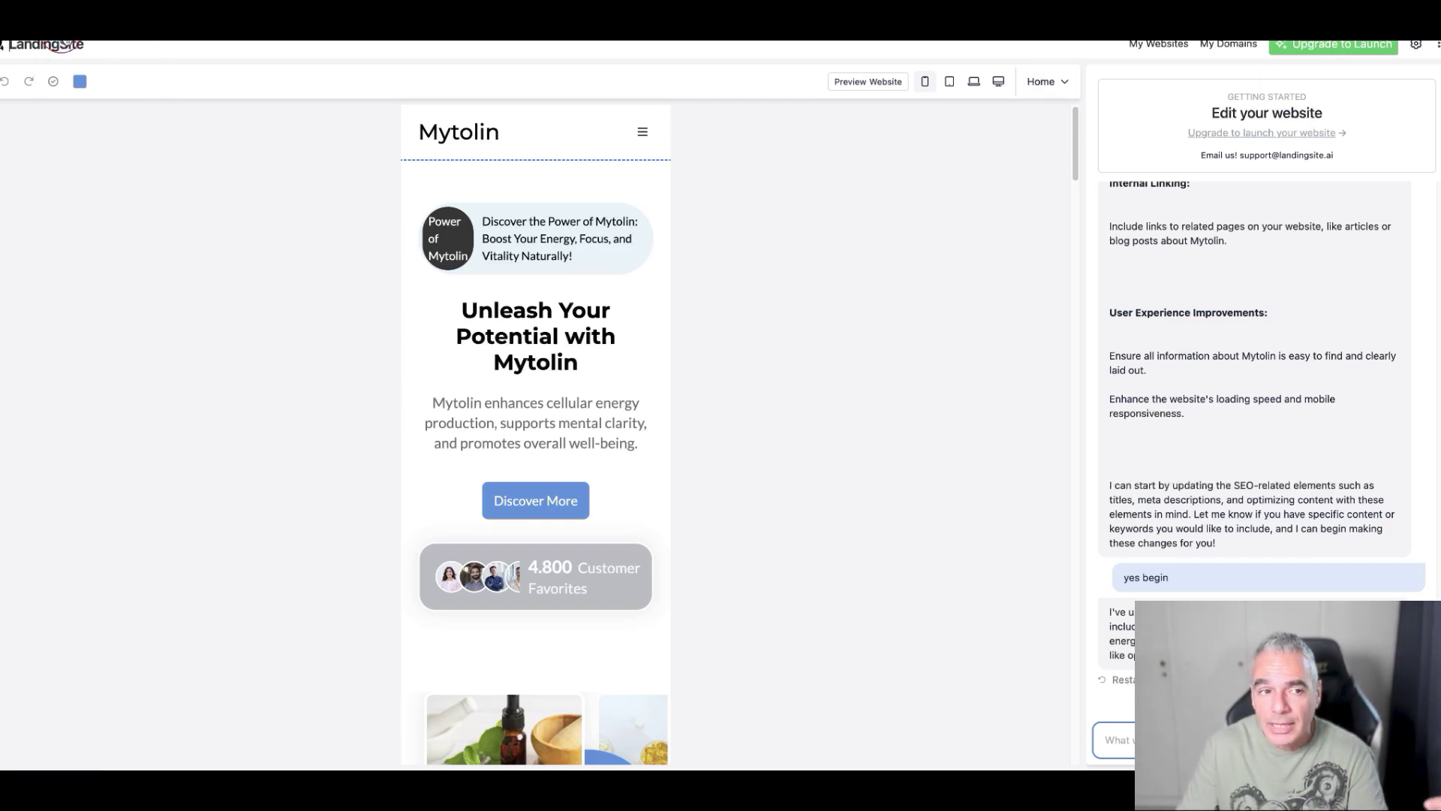
pyautogui.click(65, 44)
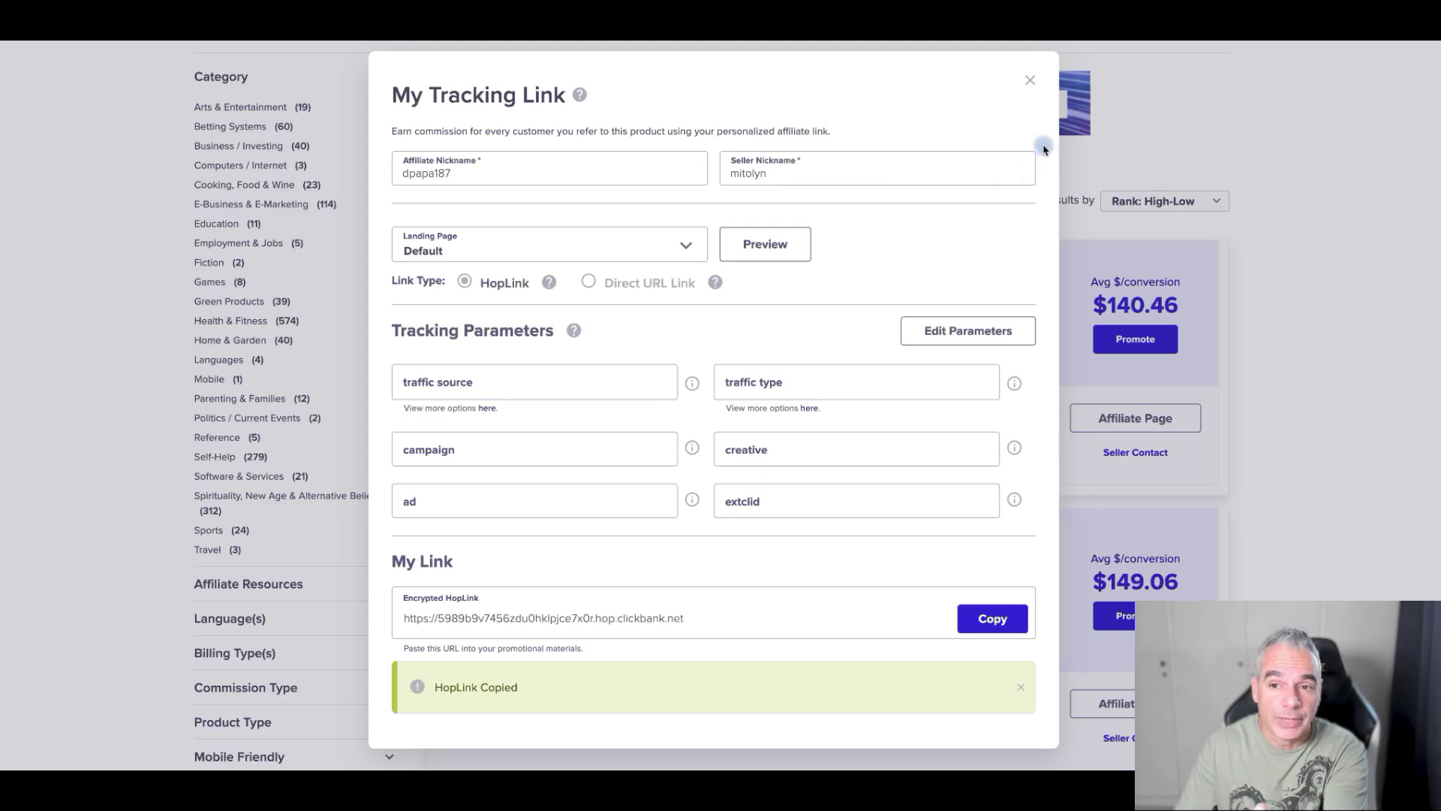
# - Close the MITOLYN tracking-link dialog and scroll the Top Offers down to ProstaVive
pyautogui.click(1023, 76)
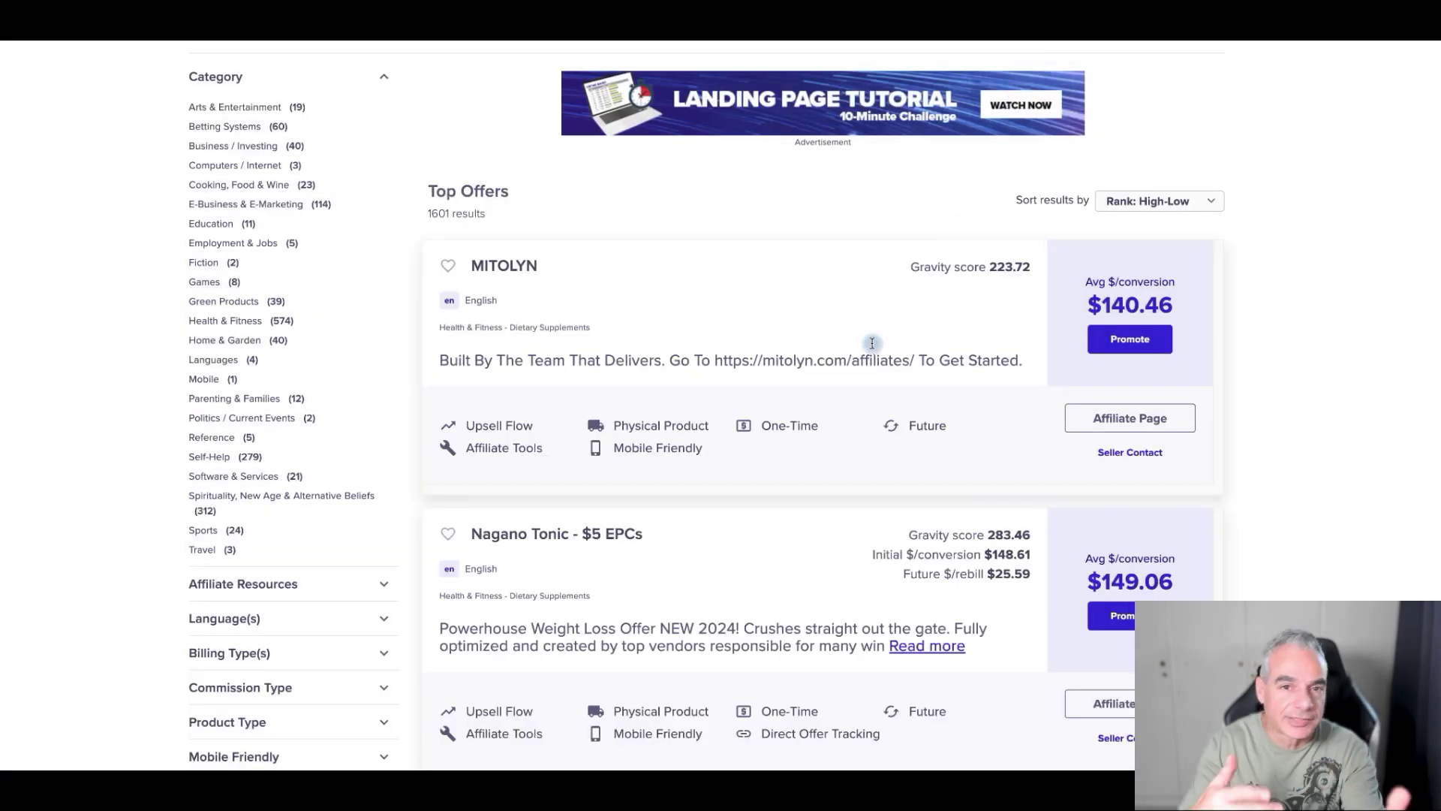
pyautogui.scroll(-2, 781, 571)
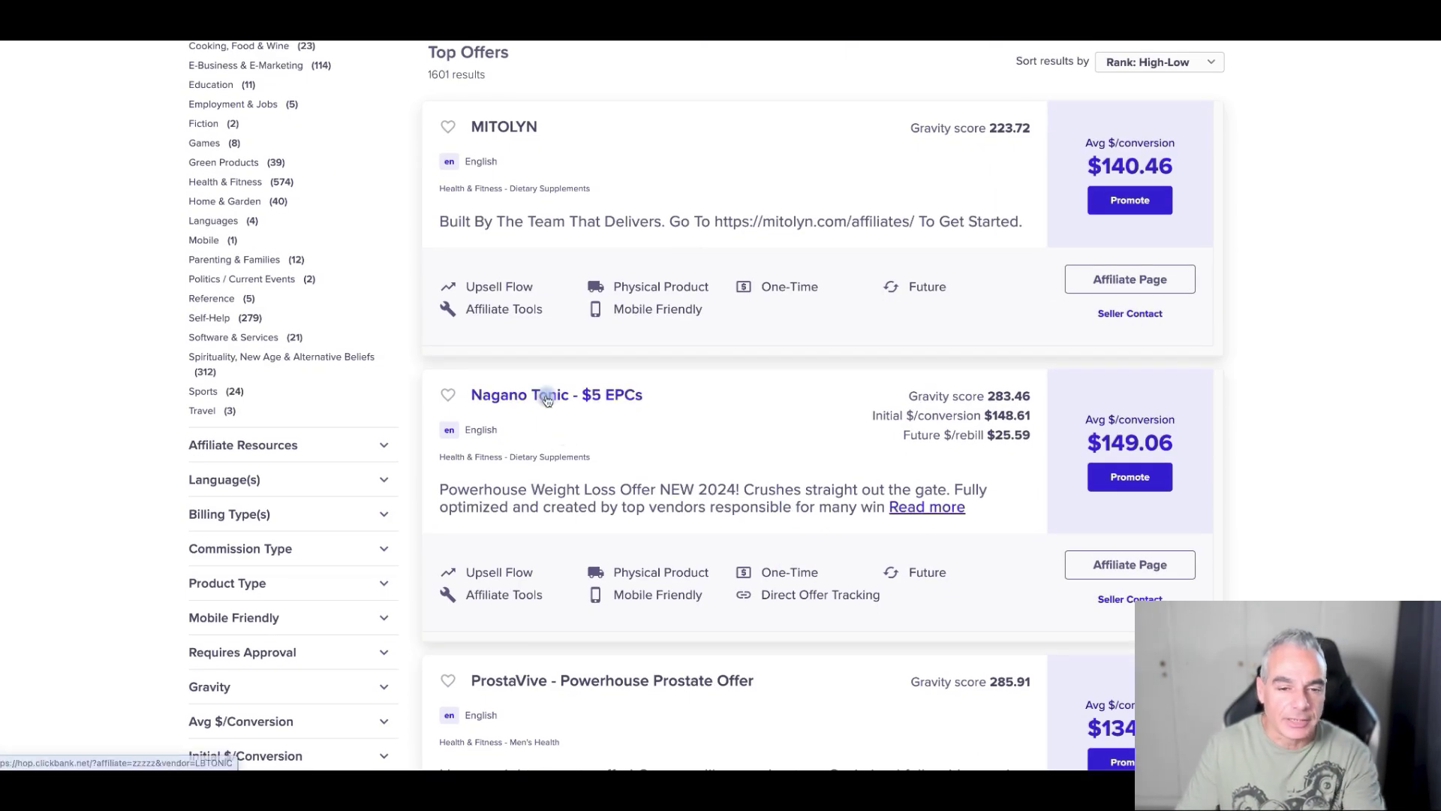
pyautogui.scroll(-6, 554, 416)
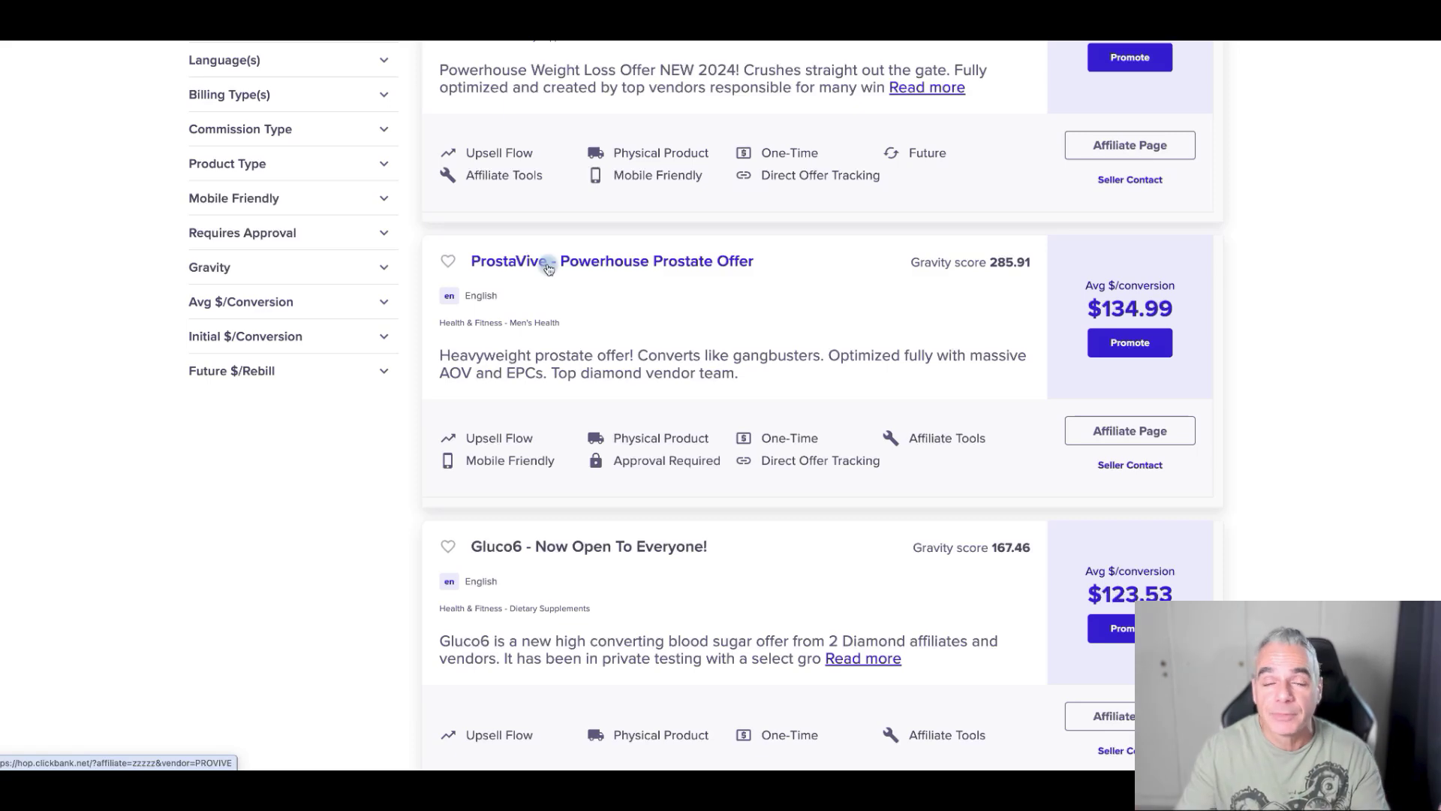
pyautogui.scroll(10, 547, 269)
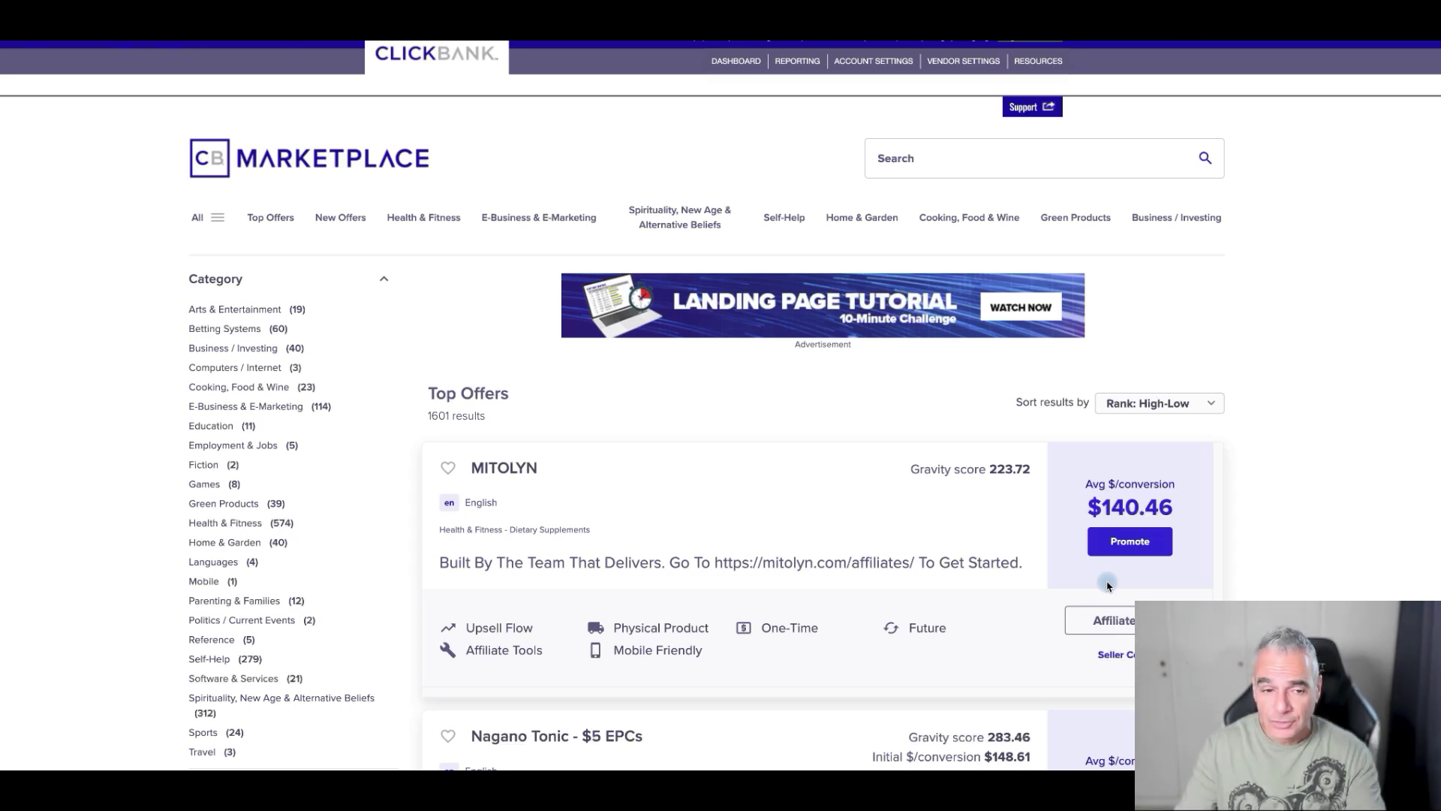
pyautogui.moveTo(993, 461)
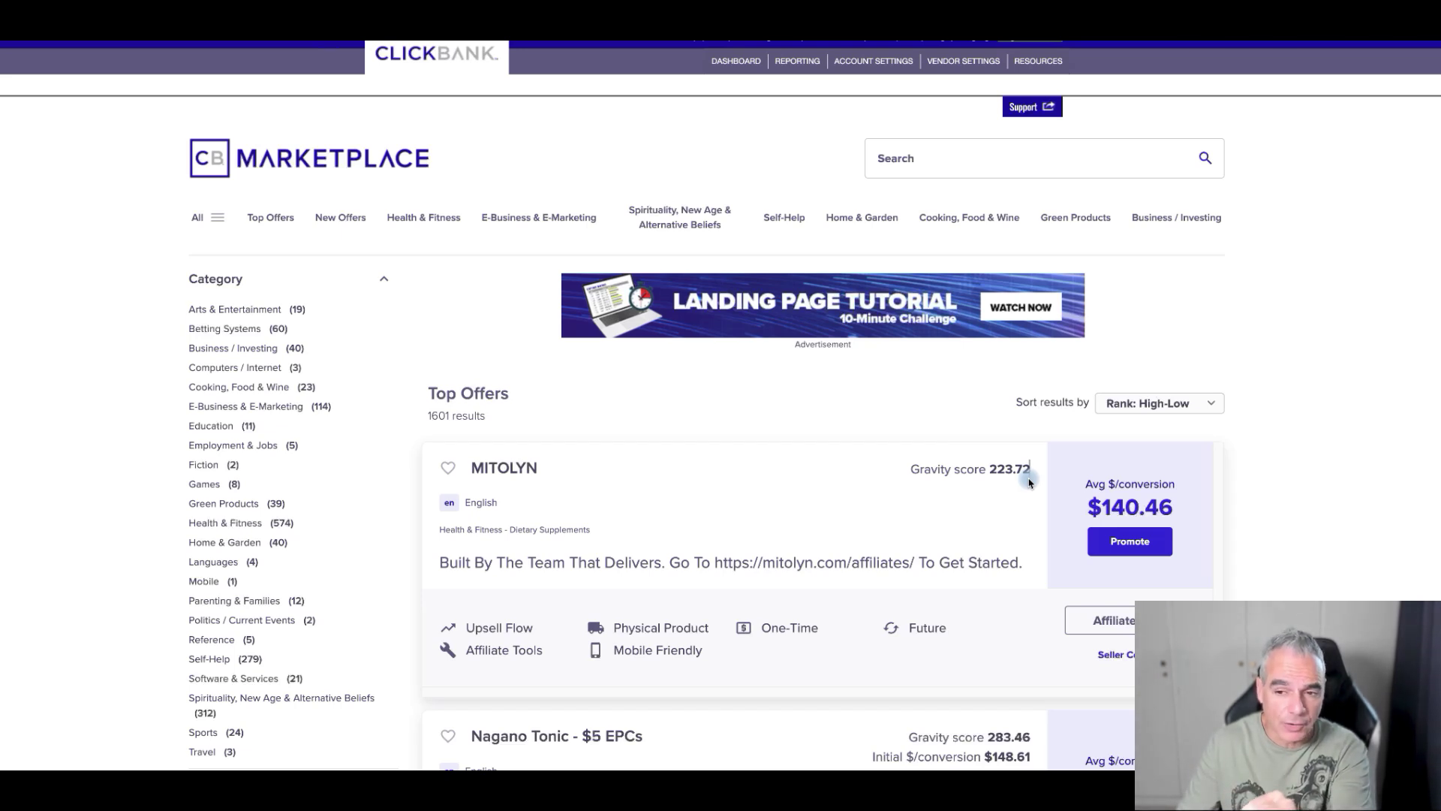
pyautogui.click(1162, 398)
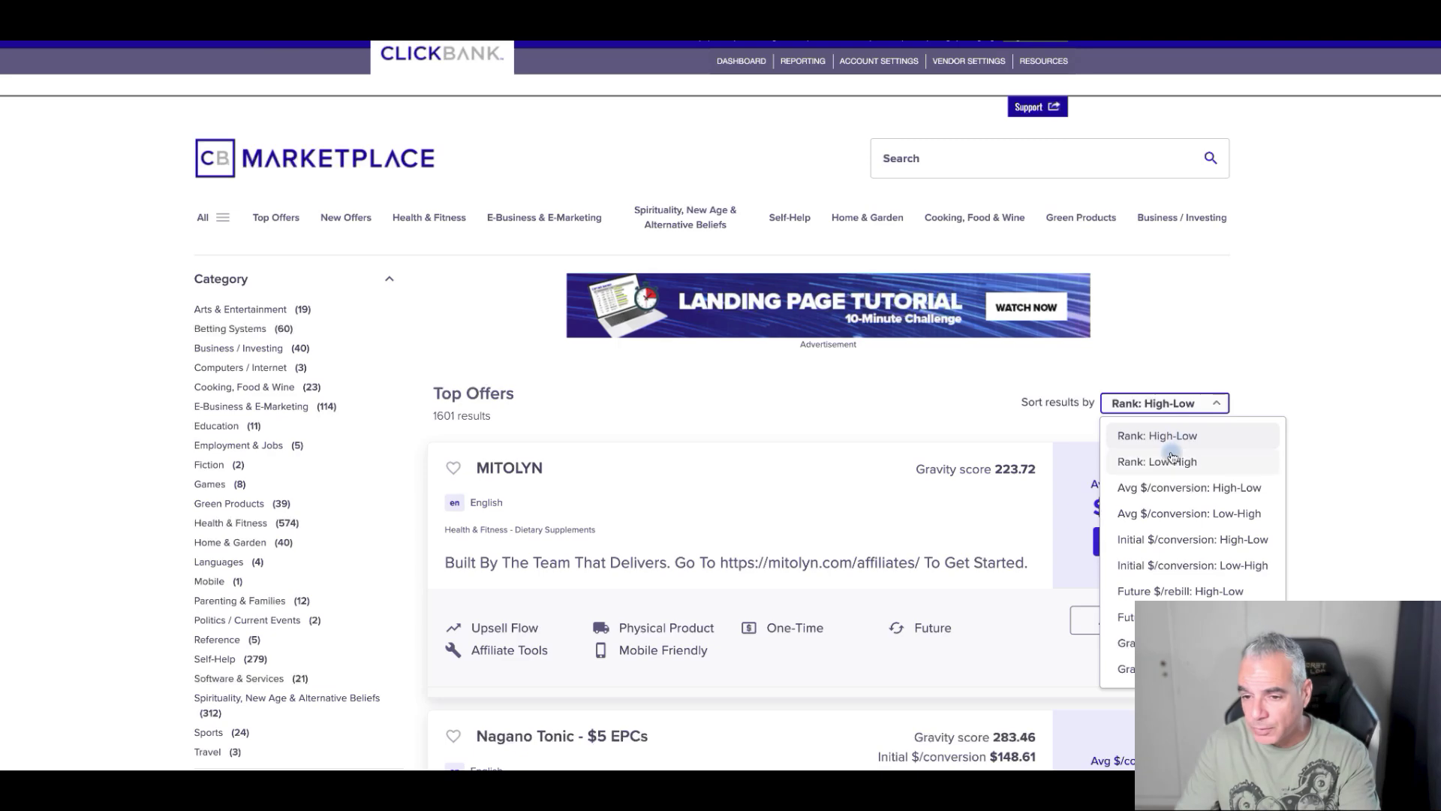
pyautogui.click(1172, 460)
pyautogui.click(1183, 405)
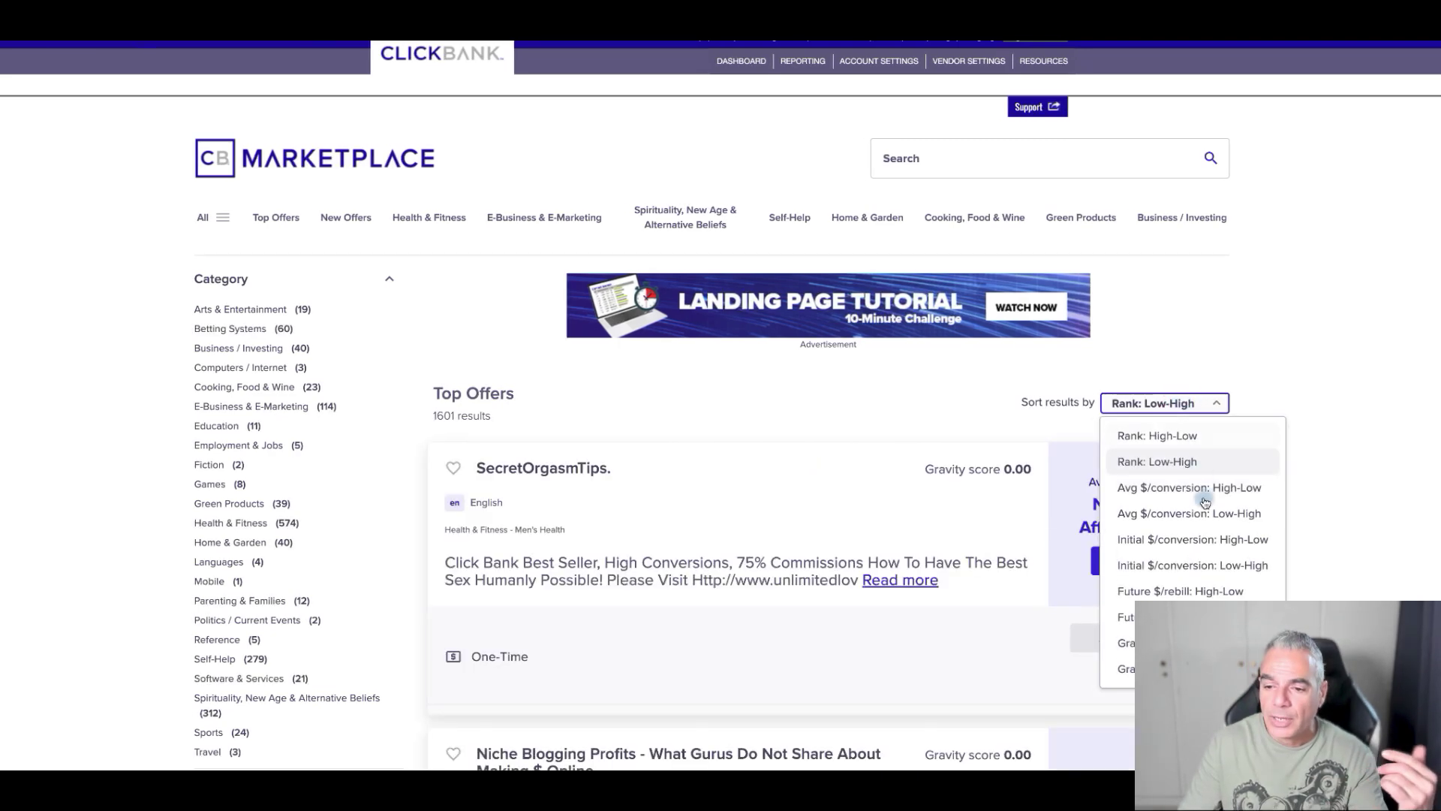
pyautogui.click(1122, 668)
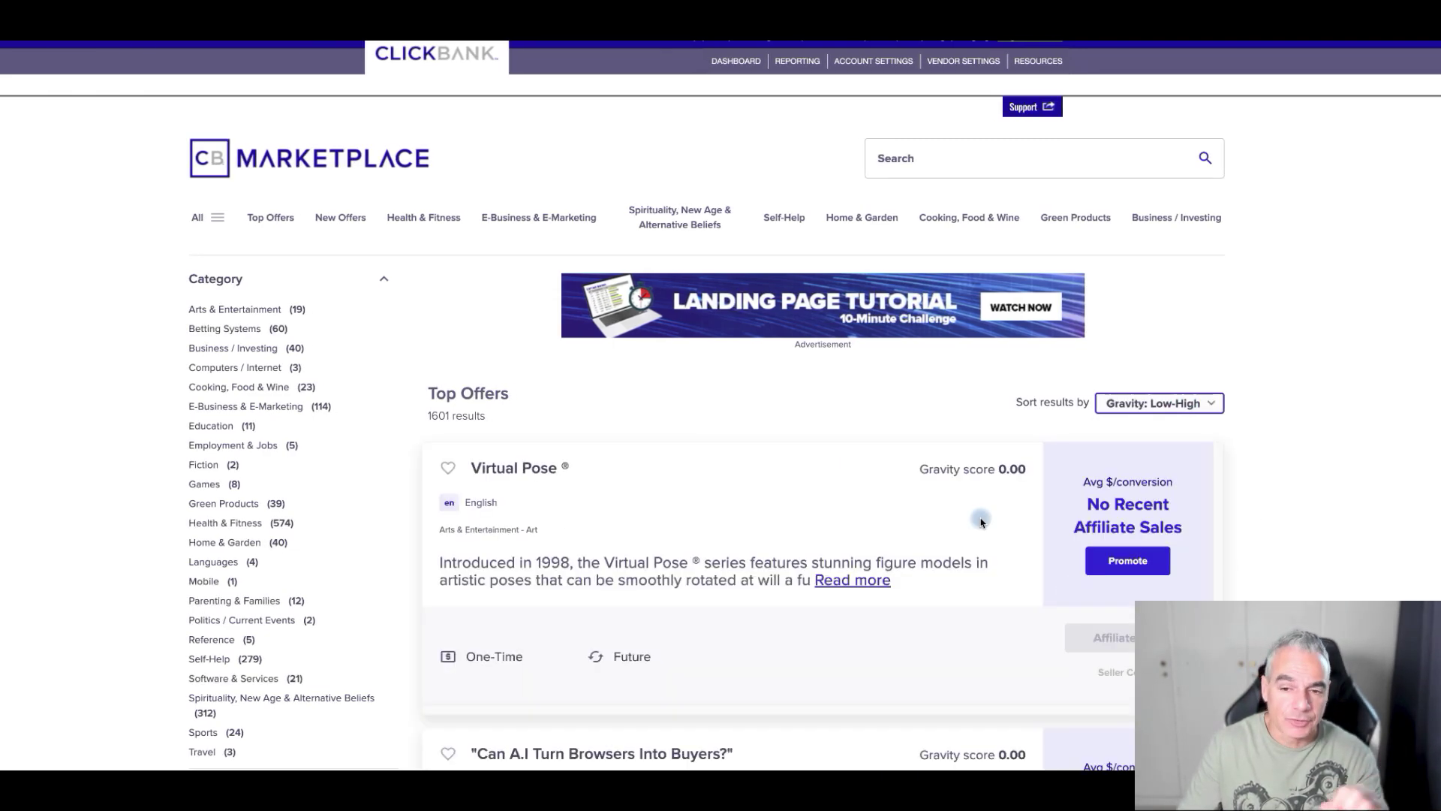
pyautogui.scroll(-15, 983, 518)
pyautogui.scroll(8, 991, 497)
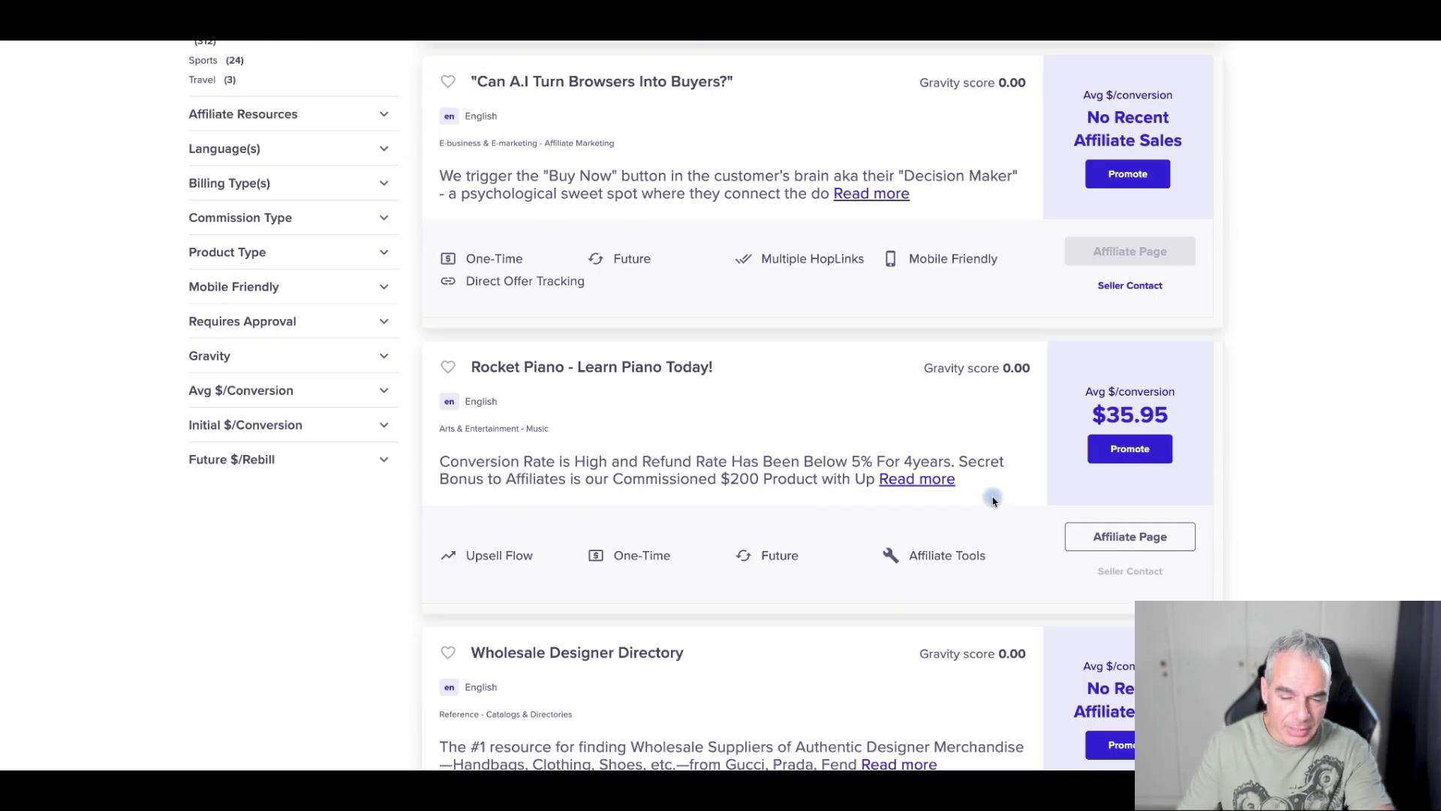
pyautogui.scroll(10, 993, 501)
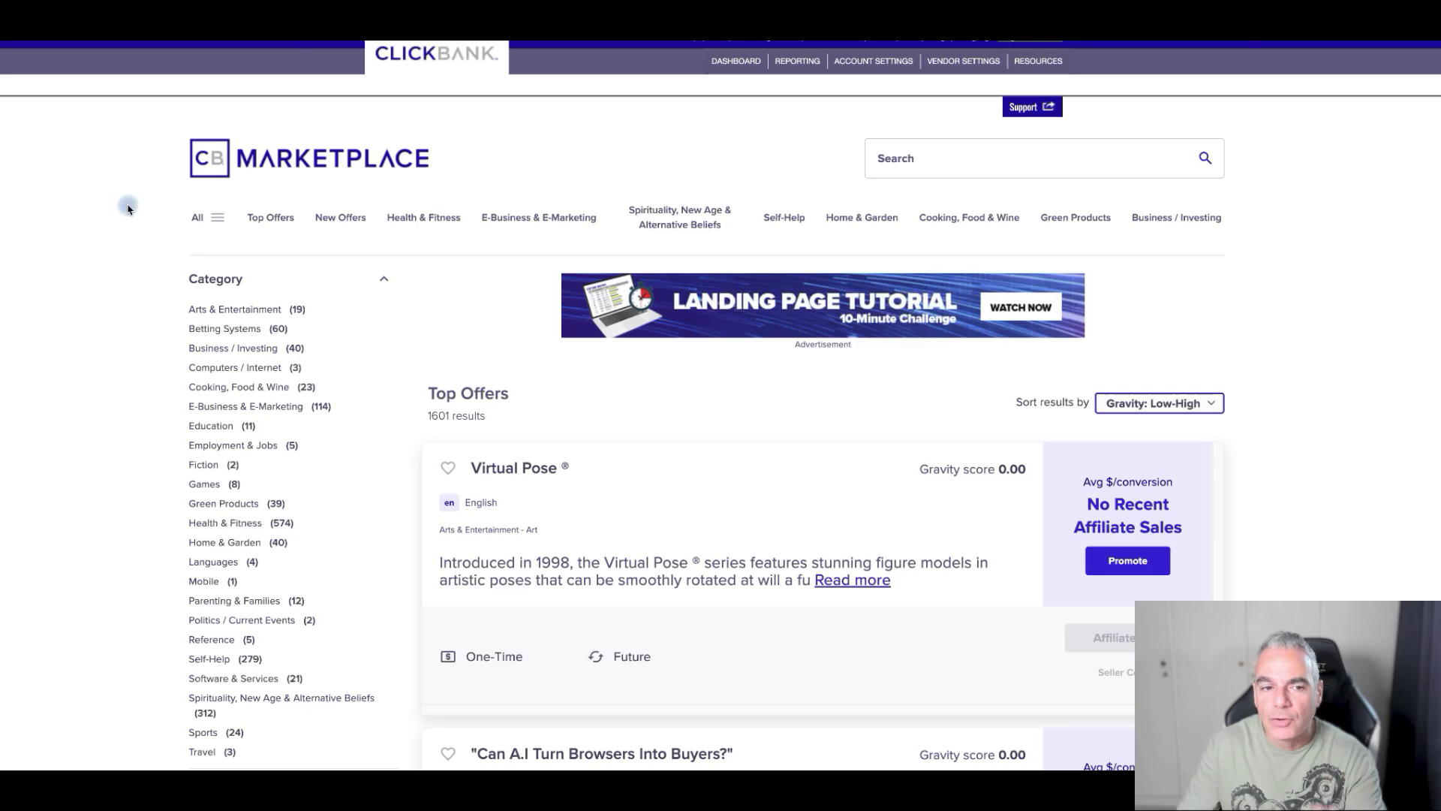
pyautogui.click(285, 174)
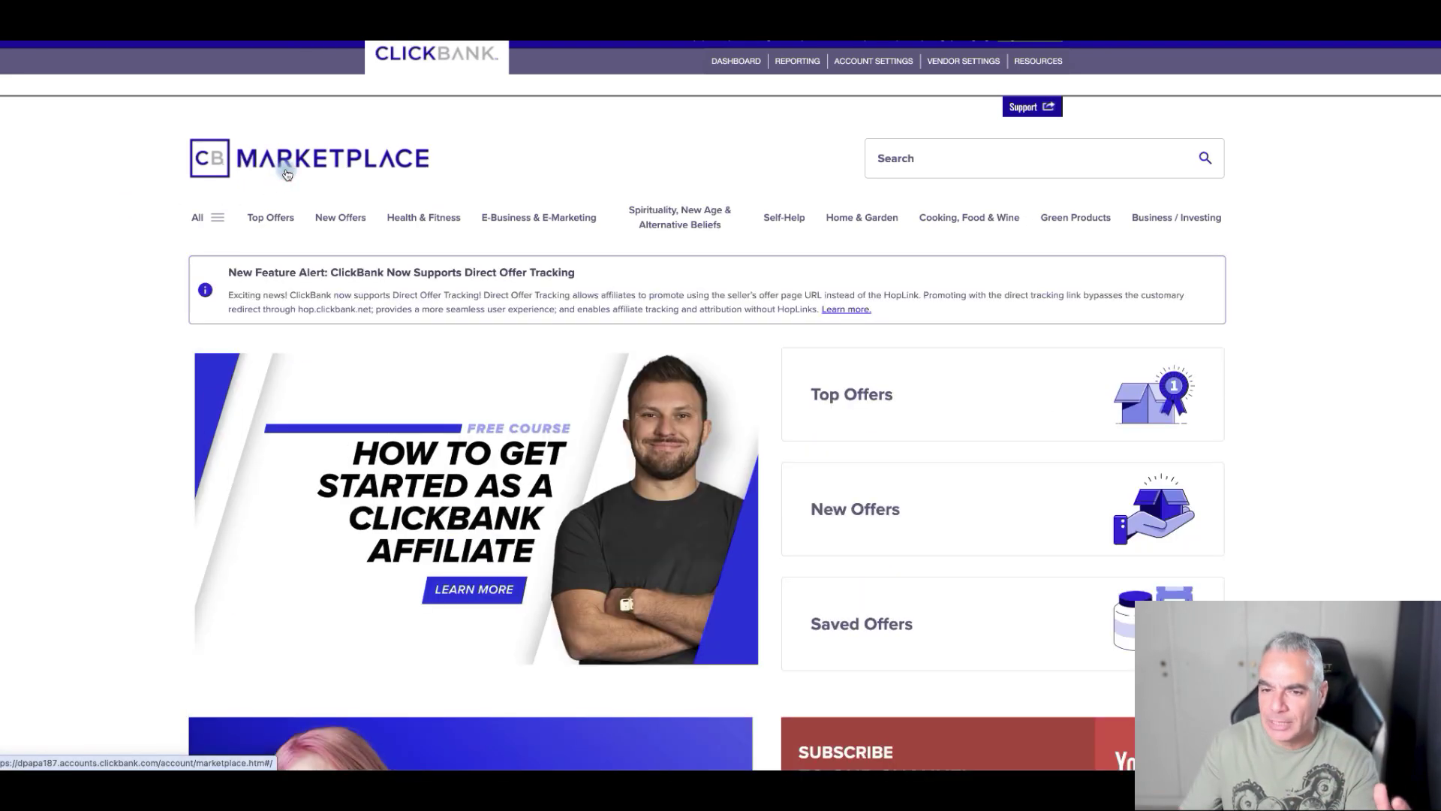
pyautogui.click(856, 389)
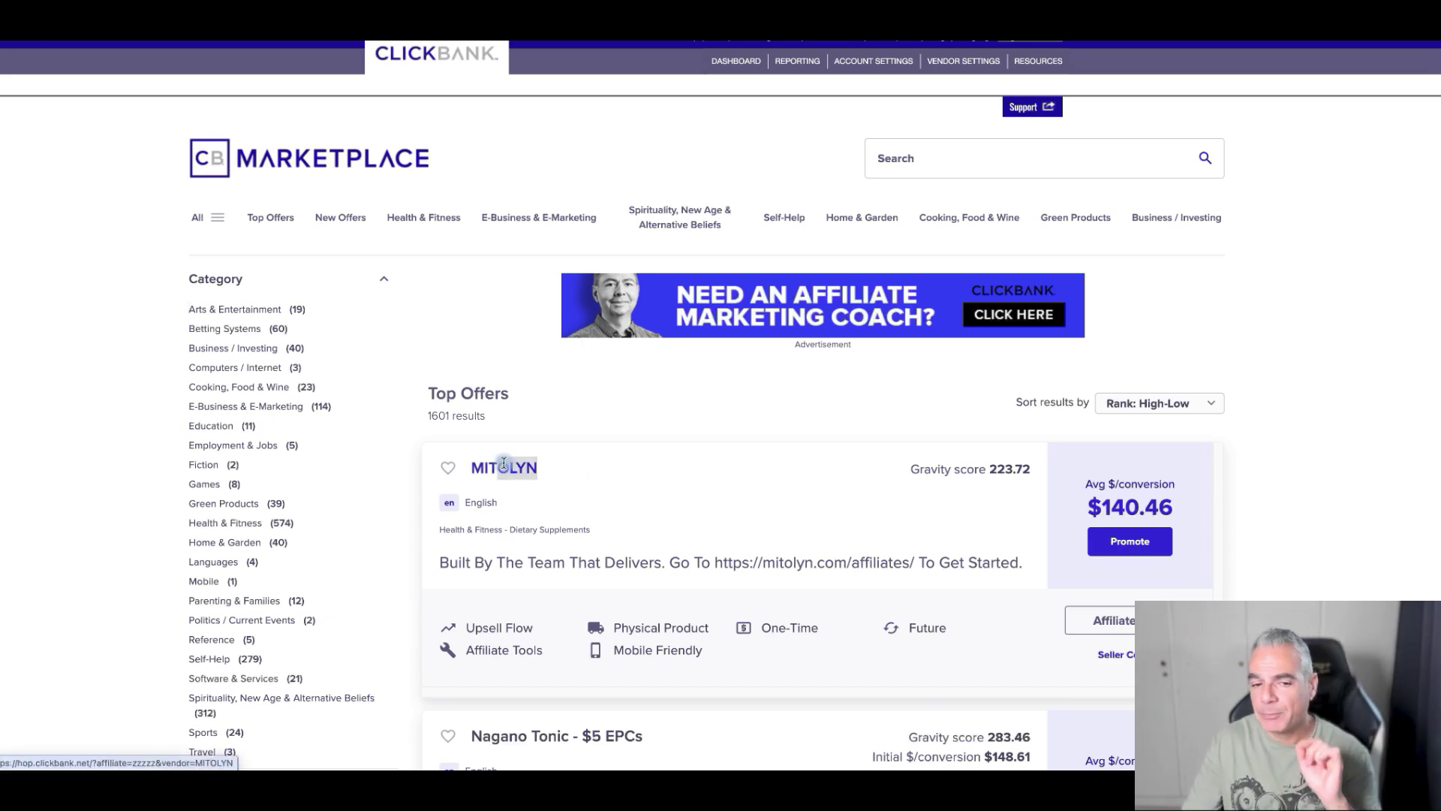
pyautogui.moveTo(503, 464); pyautogui.dragTo(485, 466)
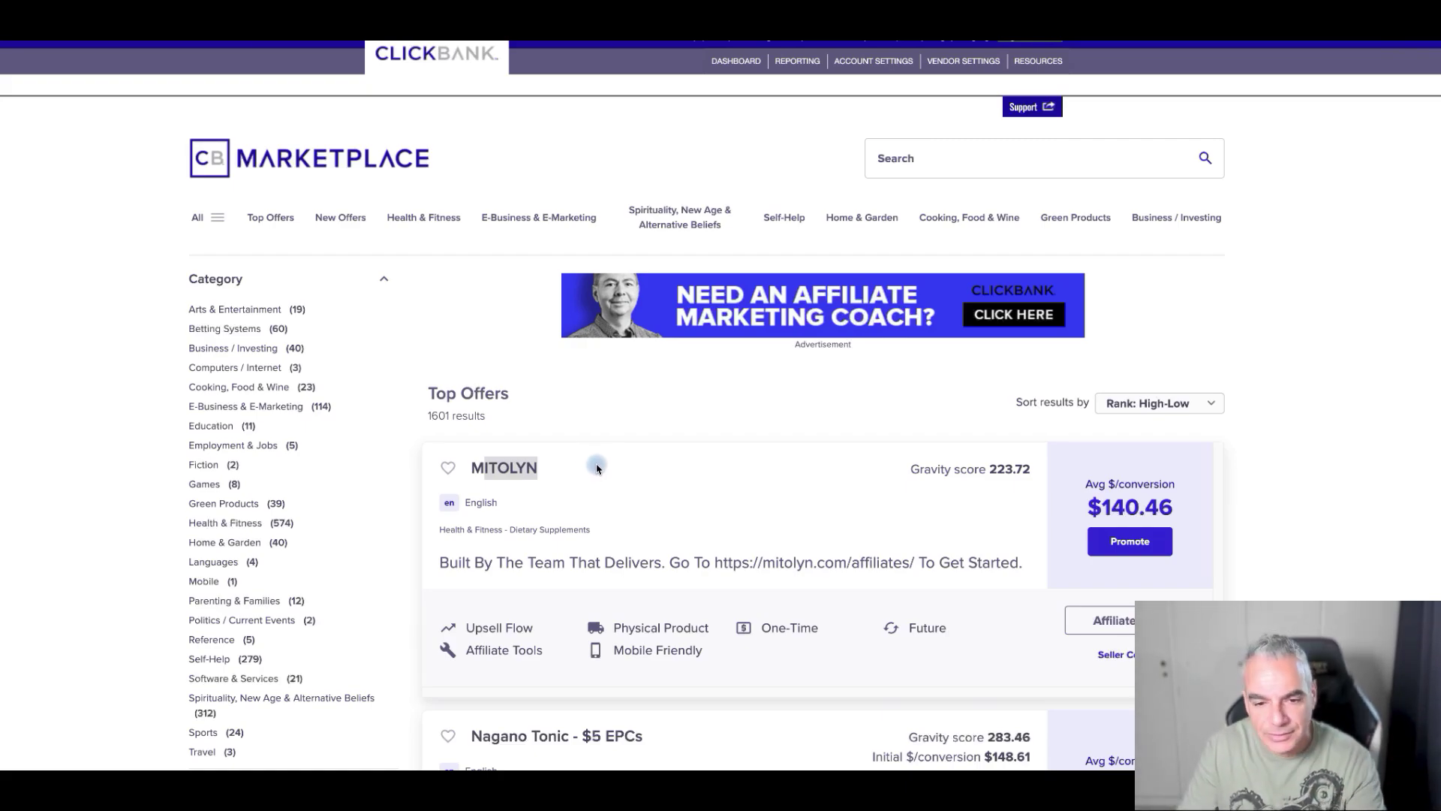
pyautogui.scroll(-8, 593, 468)
pyautogui.scroll(8, 594, 469)
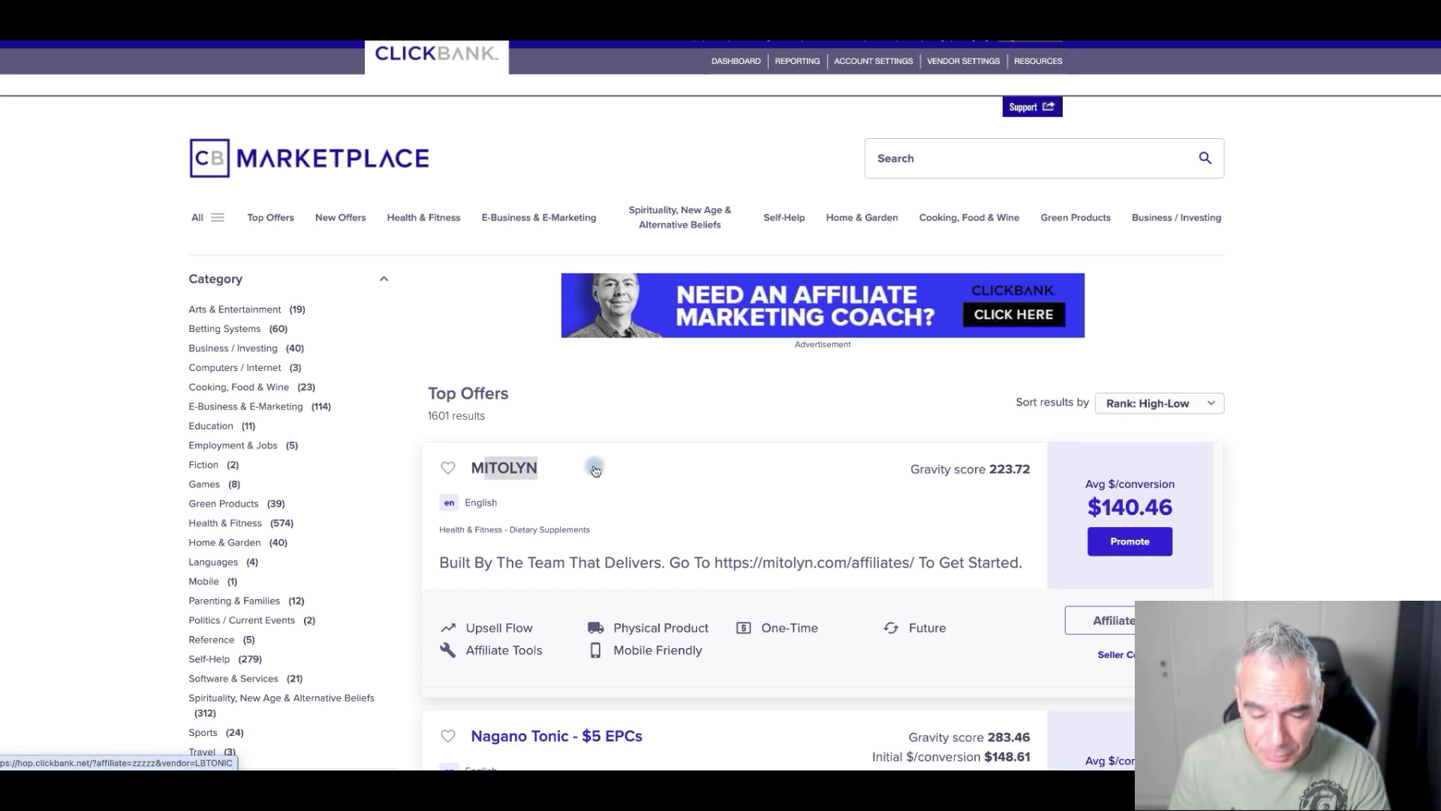